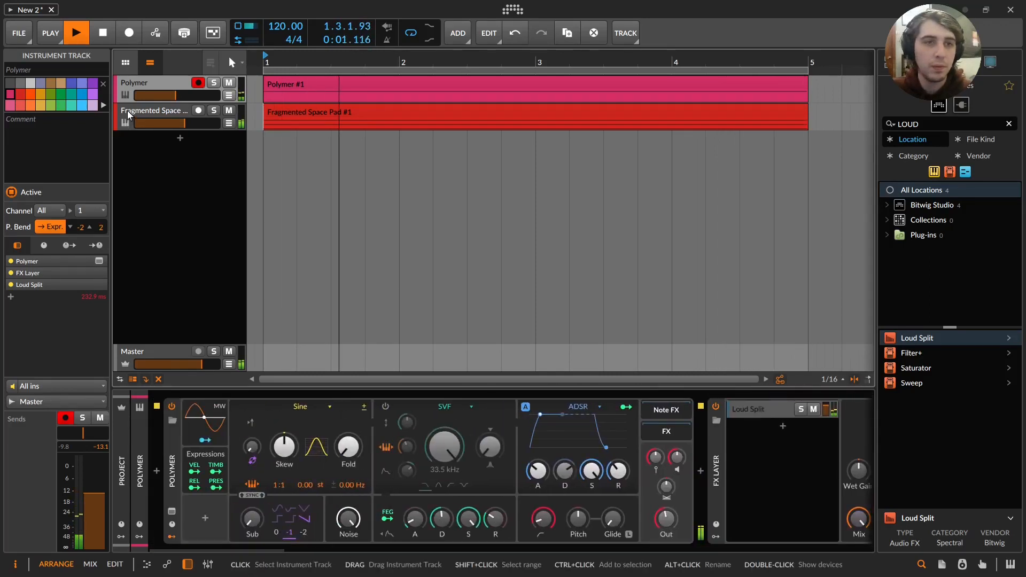
# Examine the device chain on the Fragmented Space Pad track, including its Loud Split devices, and return to the Polymer track.
pyautogui.click(127, 126)
pyautogui.moveTo(264, 550); pyautogui.dragTo(182, 526)
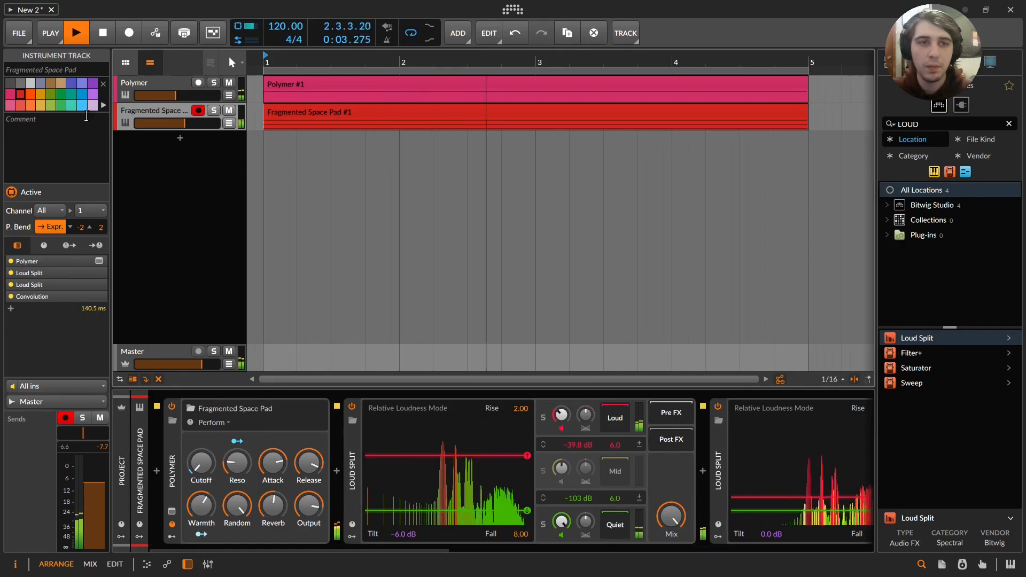
pyautogui.click(125, 83)
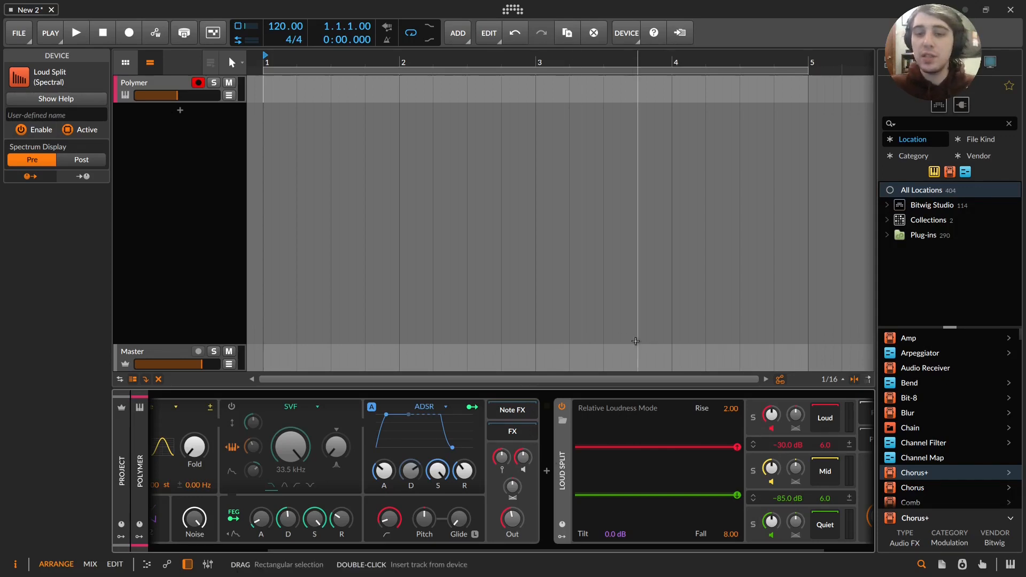
# Set the Loud Split's higher threshold to about -34.9 dB and its lower threshold to about -96.0 dB.
pyautogui.moveTo(522, 544); pyautogui.dragTo(583, 550)
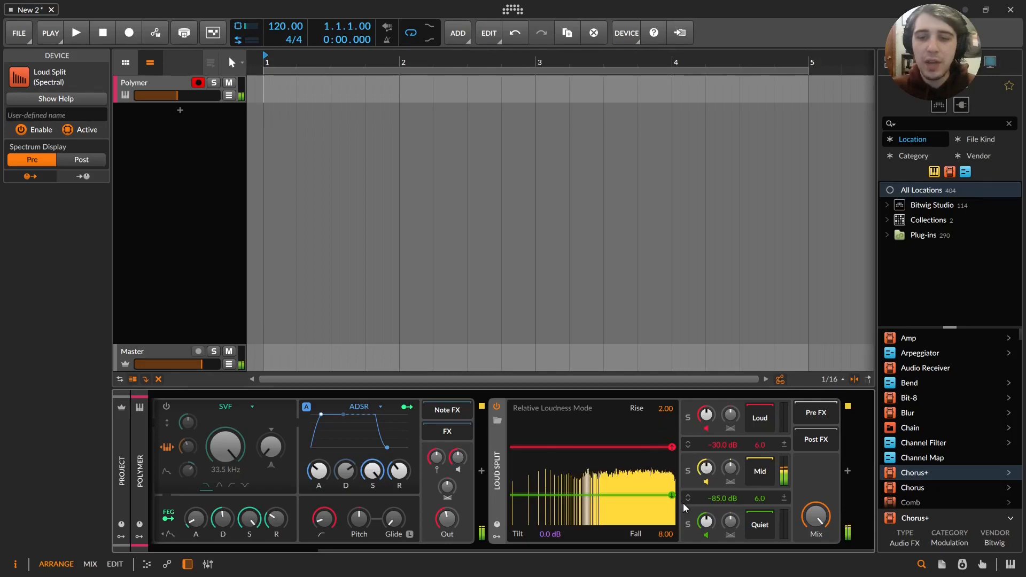
pyautogui.moveTo(674, 495); pyautogui.dragTo(680, 498)
pyautogui.moveTo(672, 447); pyautogui.dragTo(681, 453)
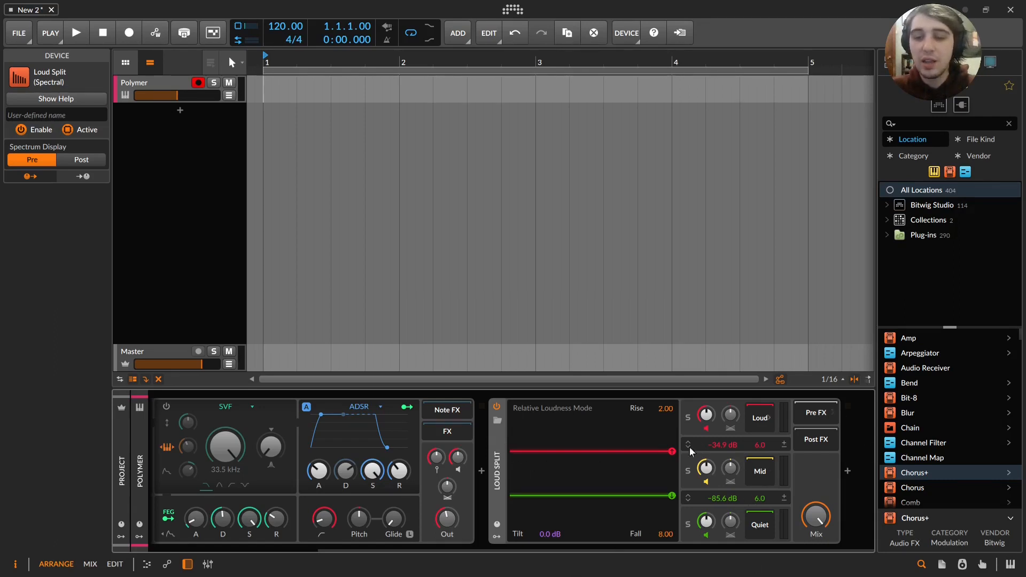
pyautogui.moveTo(673, 498)
pyautogui.mouseDown()
pyautogui.moveTo(698, 511)
pyautogui.moveTo(691, 505)
pyautogui.mouseUp()
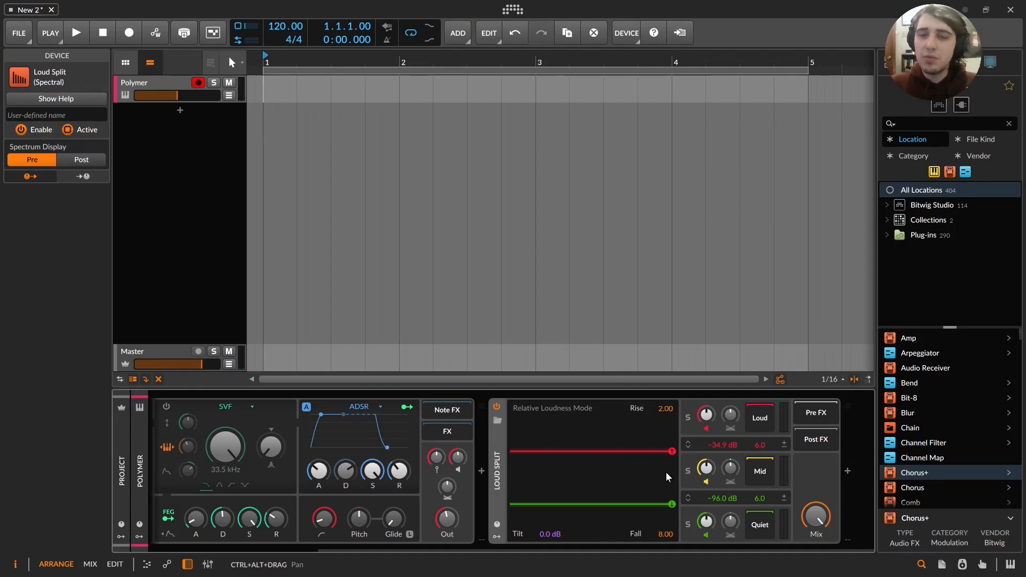
# Set the Loud Split's higher threshold to about -57.5 dB and audition the Loud band in solo.
pyautogui.moveTo(688, 445); pyautogui.dragTo(685, 479)
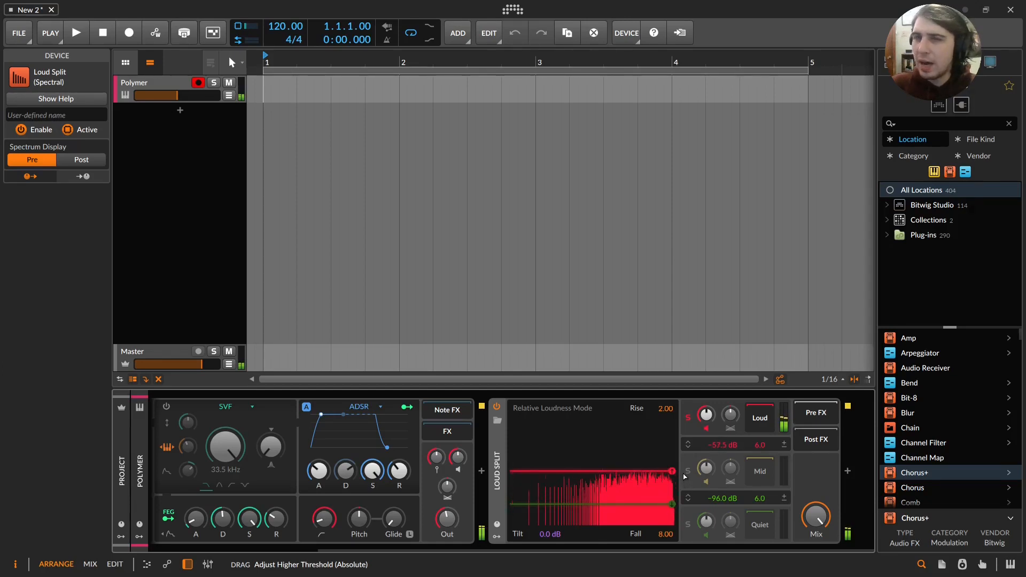
pyautogui.moveTo(684, 475); pyautogui.dragTo(683, 473)
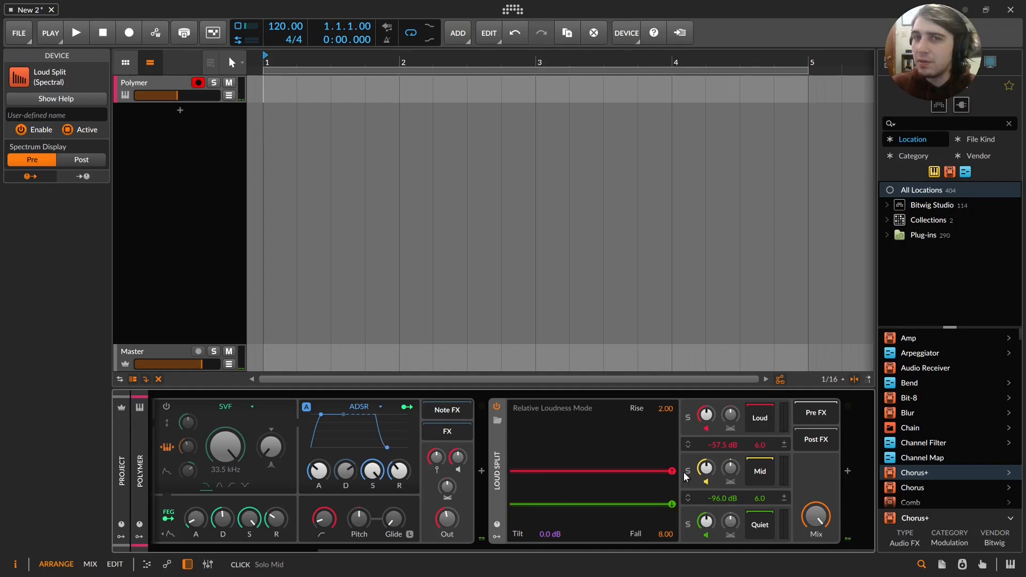
pyautogui.moveTo(676, 473); pyautogui.dragTo(676, 475)
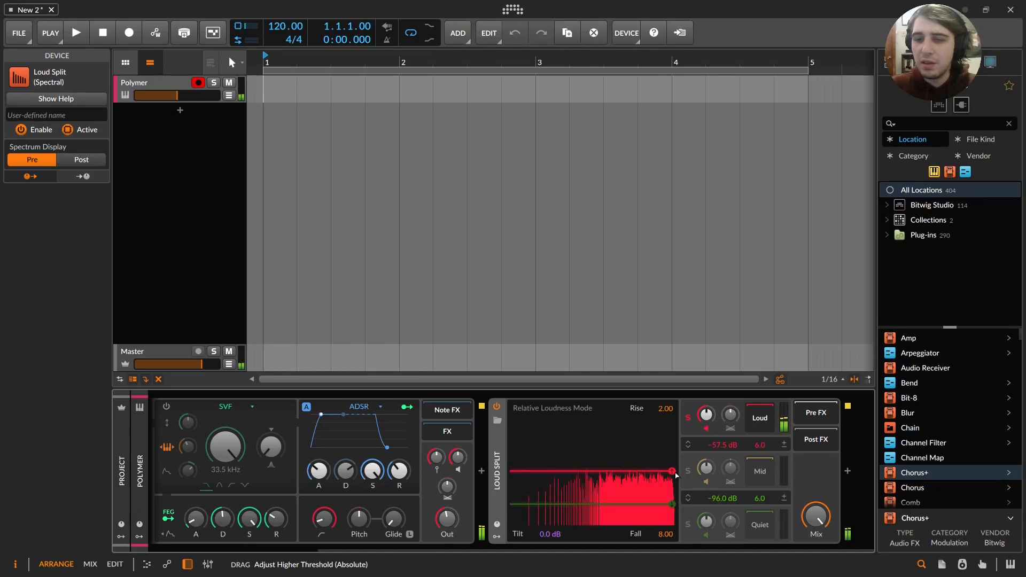
pyautogui.moveTo(676, 475); pyautogui.dragTo(676, 475)
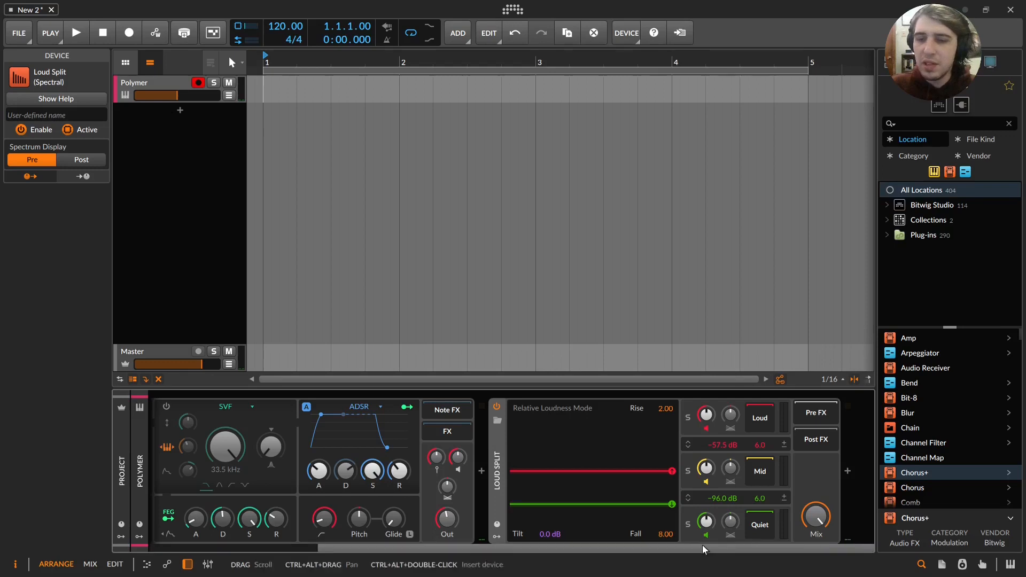
# Fine-tune the higher threshold to about -53.2 dB and raise the level of the soloed Loud band.
pyautogui.click(688, 417)
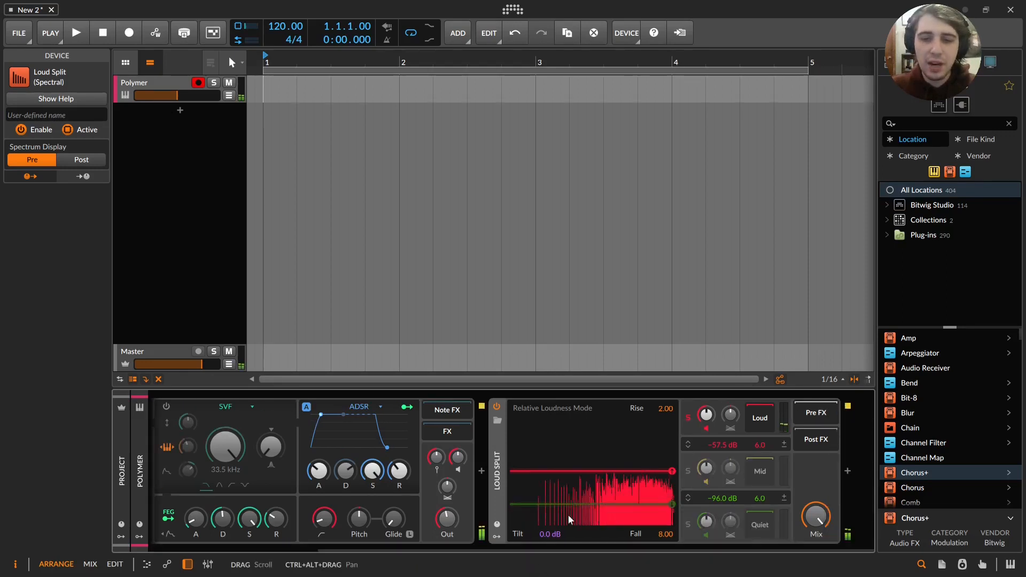
pyautogui.moveTo(676, 470); pyautogui.dragTo(678, 468)
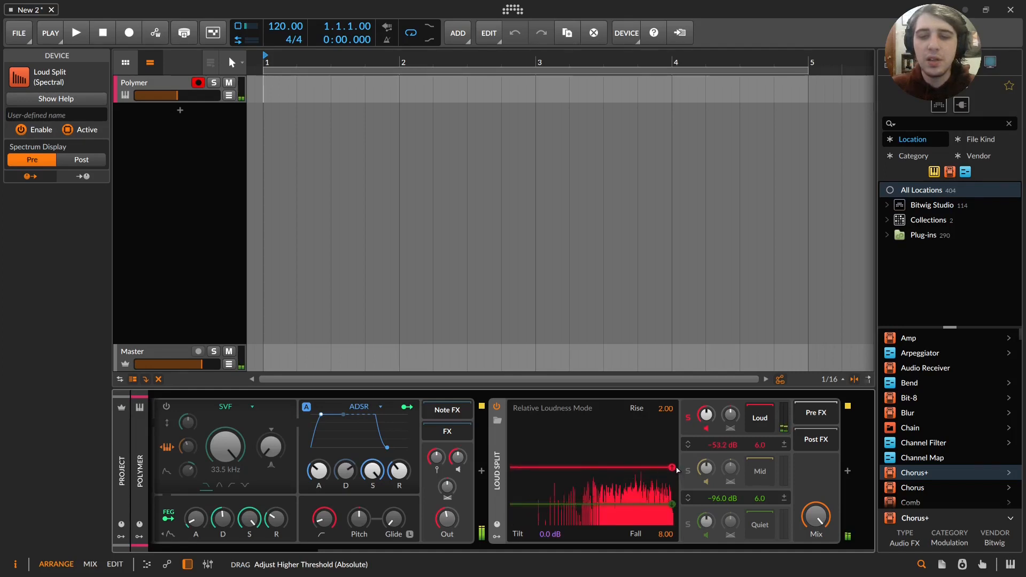
pyautogui.click(688, 418)
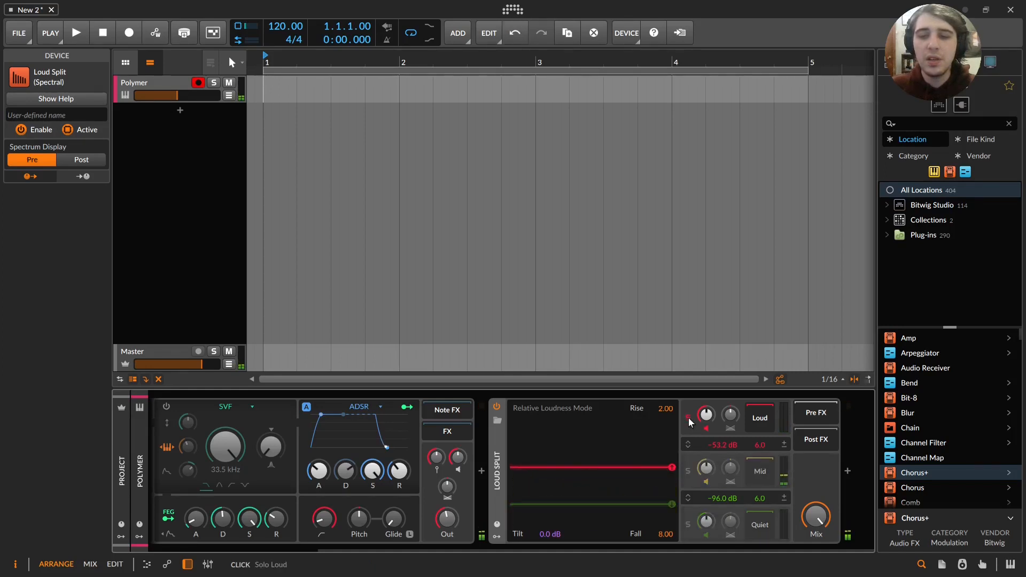
pyautogui.moveTo(706, 414); pyautogui.dragTo(709, 416)
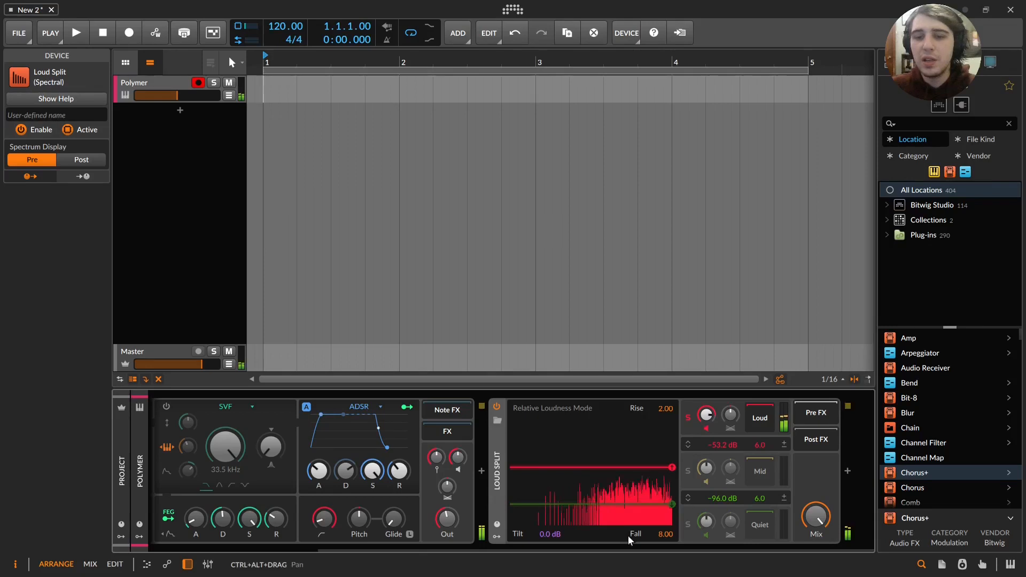
# Compare the Loud Split's Post and Pre spectrum displays, finishing on Pre.
pyautogui.click(63, 157)
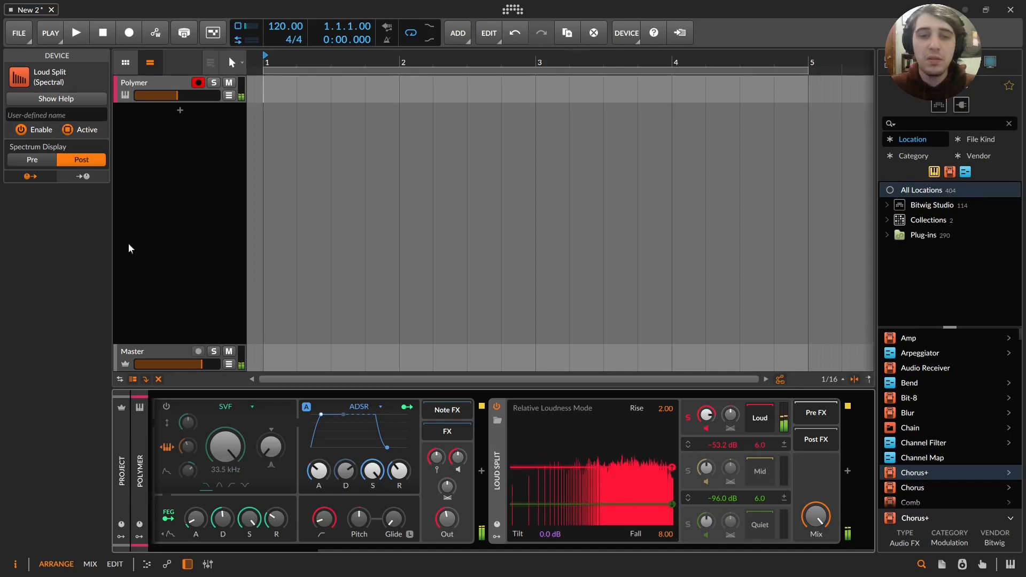
pyautogui.click(33, 160)
pyautogui.click(67, 159)
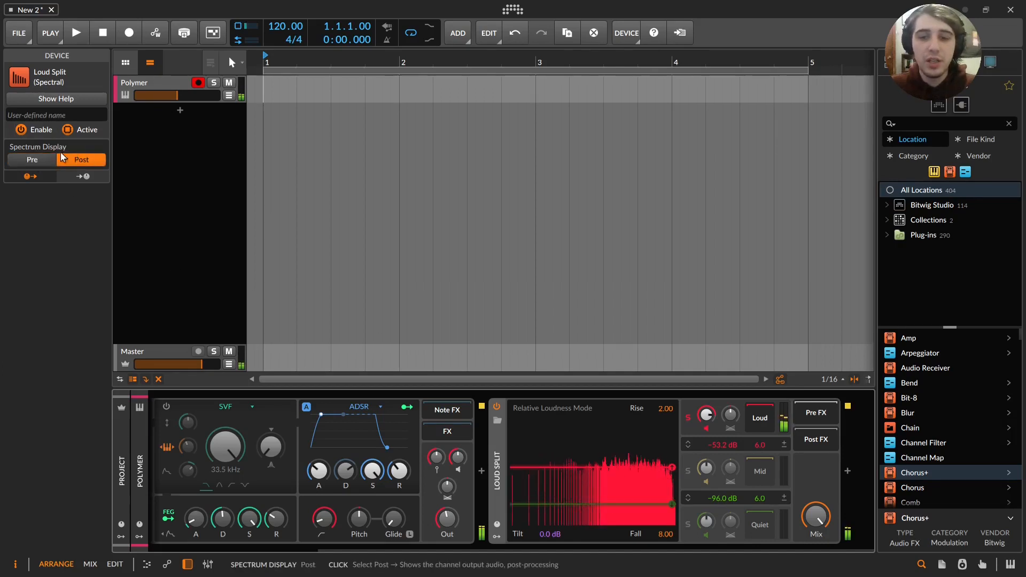
pyautogui.click(44, 159)
pyautogui.click(66, 160)
pyautogui.click(53, 162)
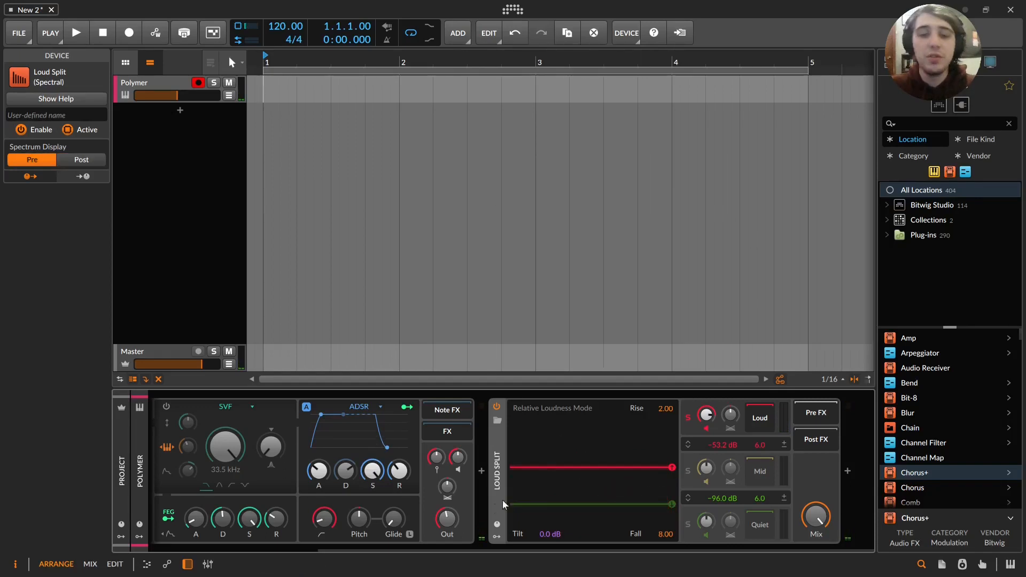
# Duplicate the Loud Split and set the copy's lower threshold to about -89.9 dB with its Quiet band soloed.
pyautogui.hotkey('ctrl', 'd')
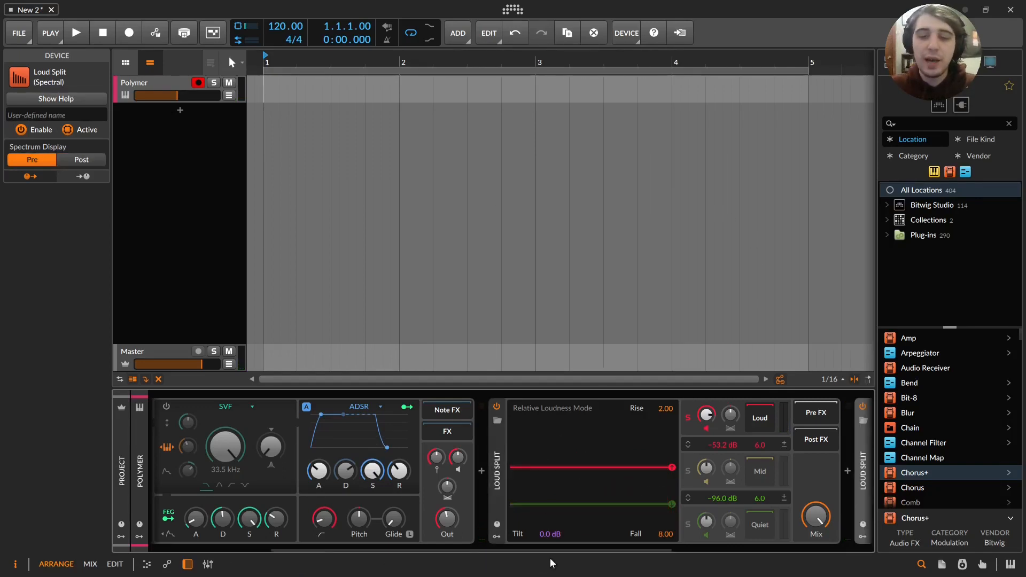
pyautogui.scroll(-5, 642, 496)
pyautogui.click(804, 524)
pyautogui.moveTo(792, 547); pyautogui.dragTo(842, 533)
pyautogui.moveTo(696, 504); pyautogui.dragTo(725, 501)
pyautogui.click(712, 524)
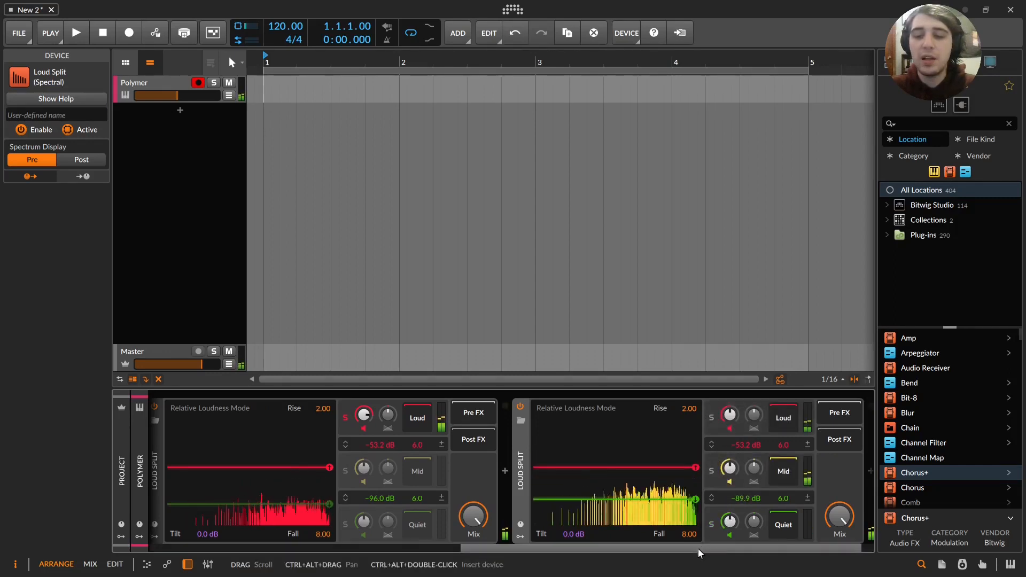
pyautogui.moveTo(698, 550); pyautogui.dragTo(722, 509)
pyautogui.click(703, 524)
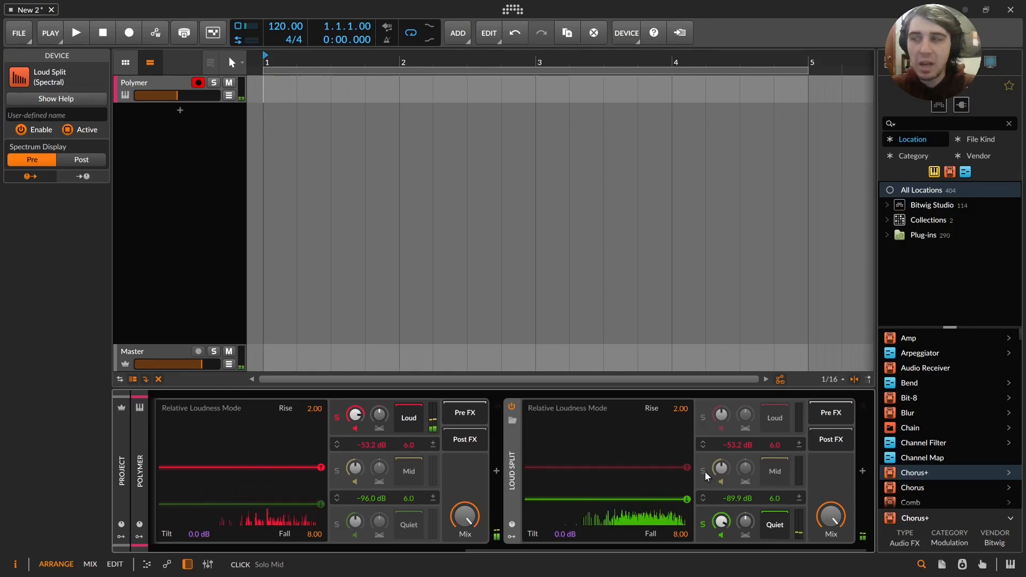
# Set the second Loud Split's higher threshold to about -63.6 dB and mute its Mid band.
pyautogui.moveTo(687, 468); pyautogui.dragTo(687, 477)
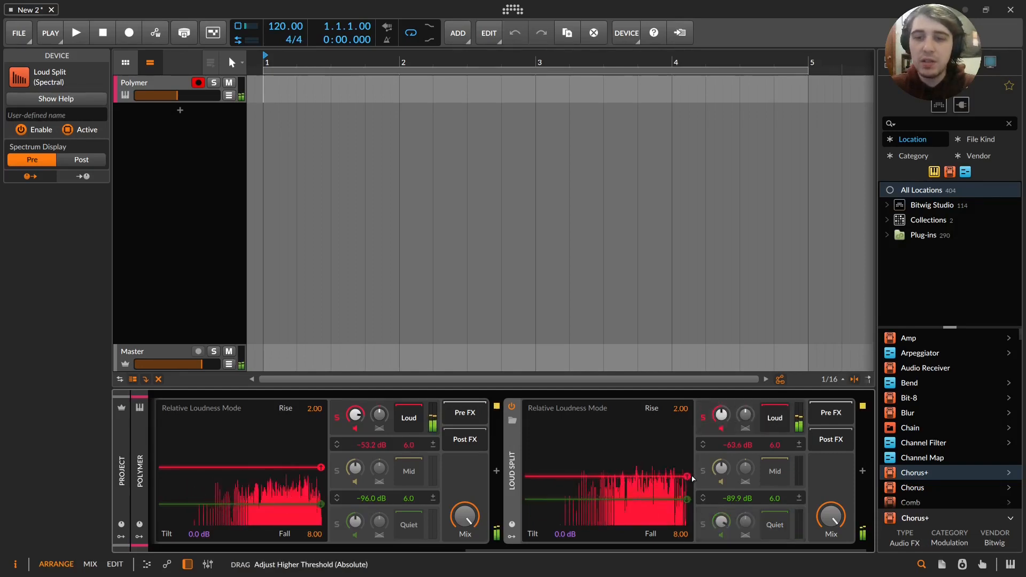
pyautogui.click(703, 422)
pyautogui.click(720, 482)
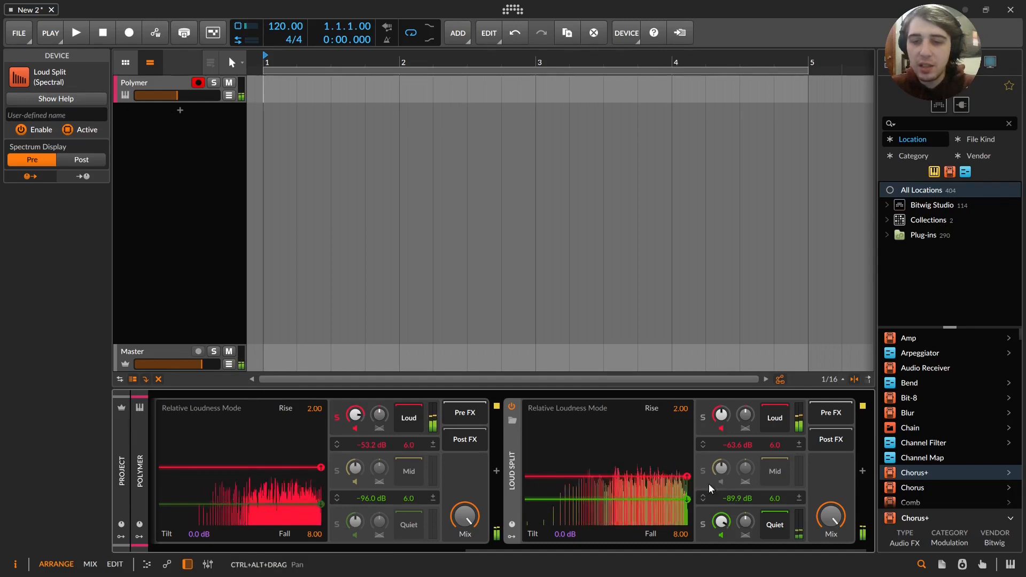
# Insert a Tool device at the end of the chain and set its stereo width to about 49.6 %.
pyautogui.write('too')
pyautogui.moveTo(860, 441); pyautogui.dragTo(858, 438)
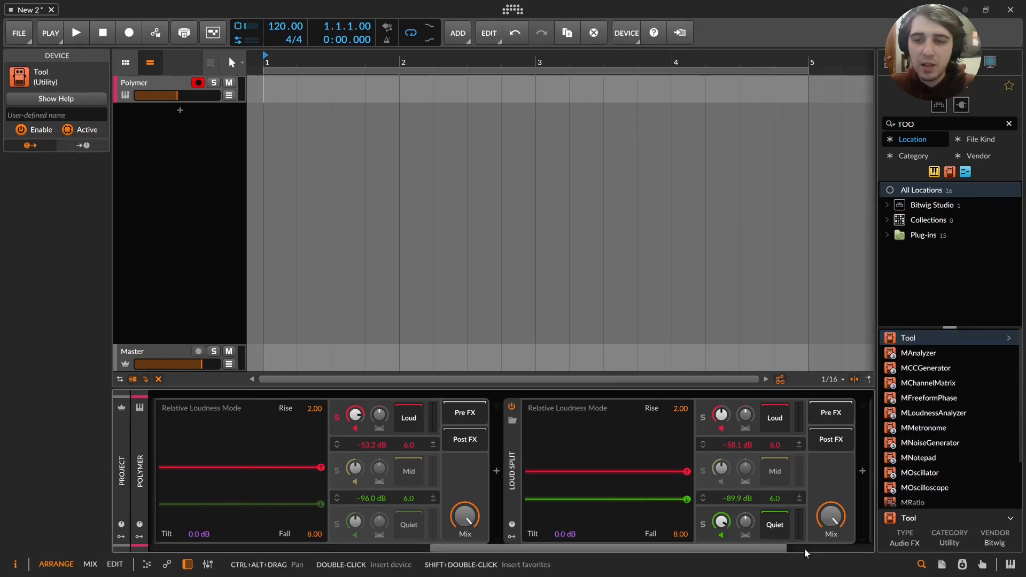
pyautogui.moveTo(739, 549); pyautogui.dragTo(879, 536)
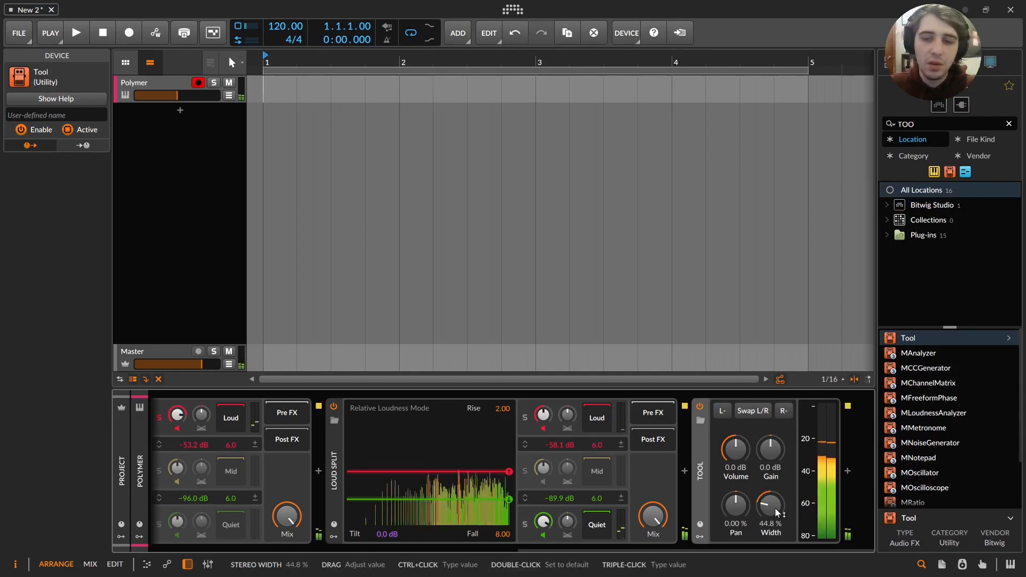
pyautogui.moveTo(775, 508); pyautogui.dragTo(775, 503)
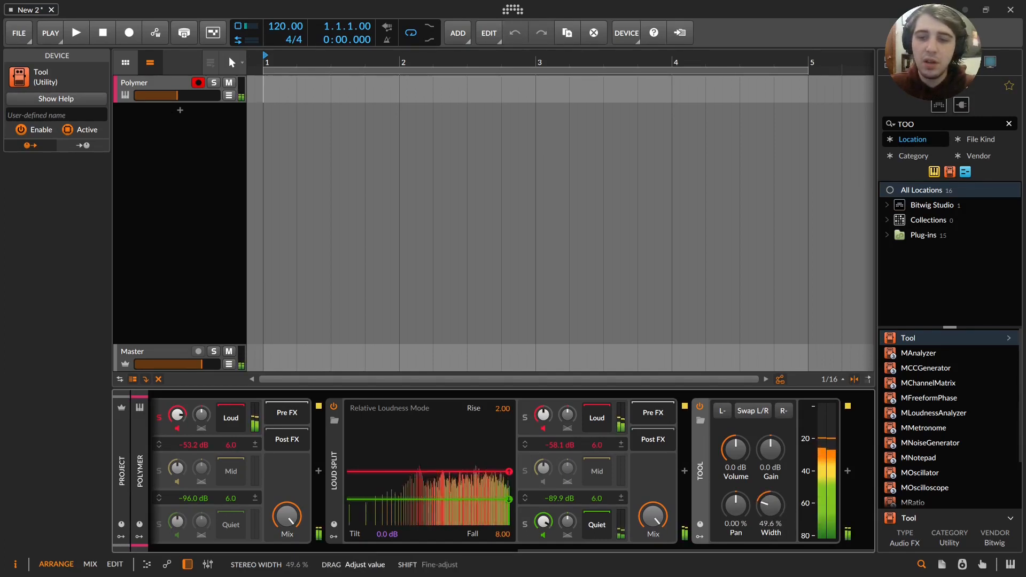
# Reduce the second Loud Split's Mix to roughly half.
pyautogui.moveTo(666, 547); pyautogui.dragTo(645, 544)
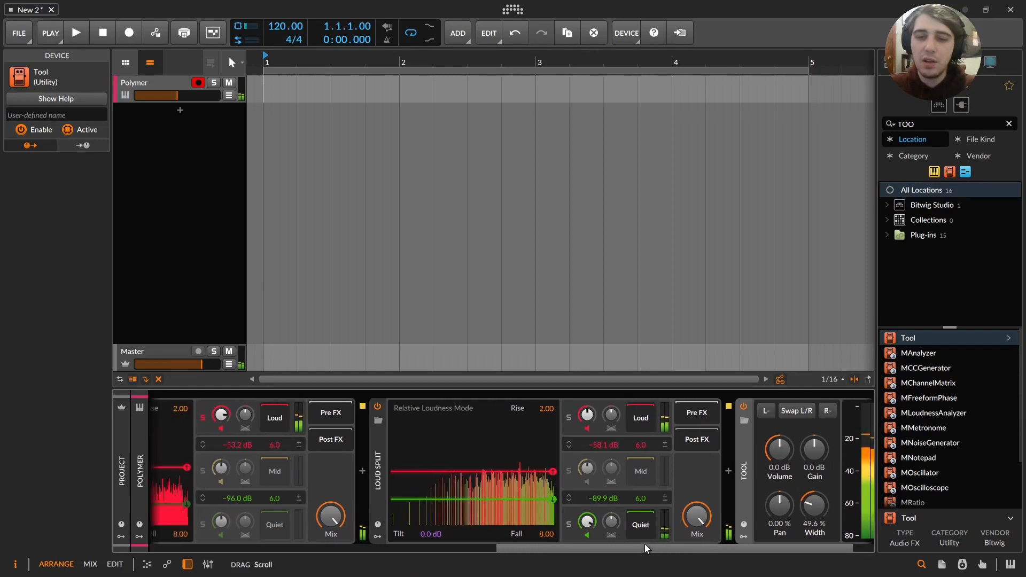
pyautogui.moveTo(697, 516); pyautogui.dragTo(697, 558)
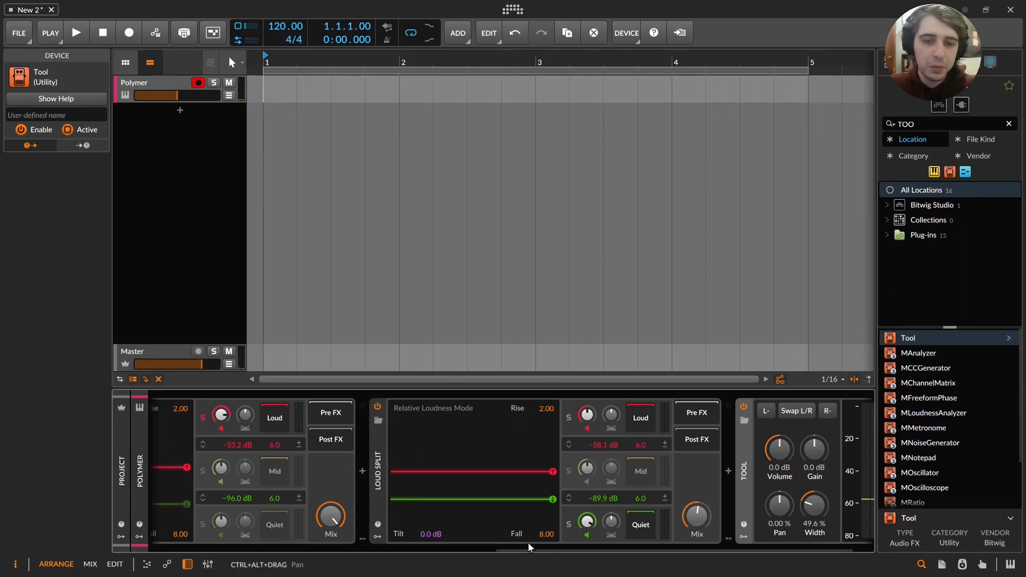
# Duplicate the first Loud Split device so the copy sits directly after it.
pyautogui.moveTo(525, 550); pyautogui.dragTo(352, 515)
pyautogui.click(470, 466)
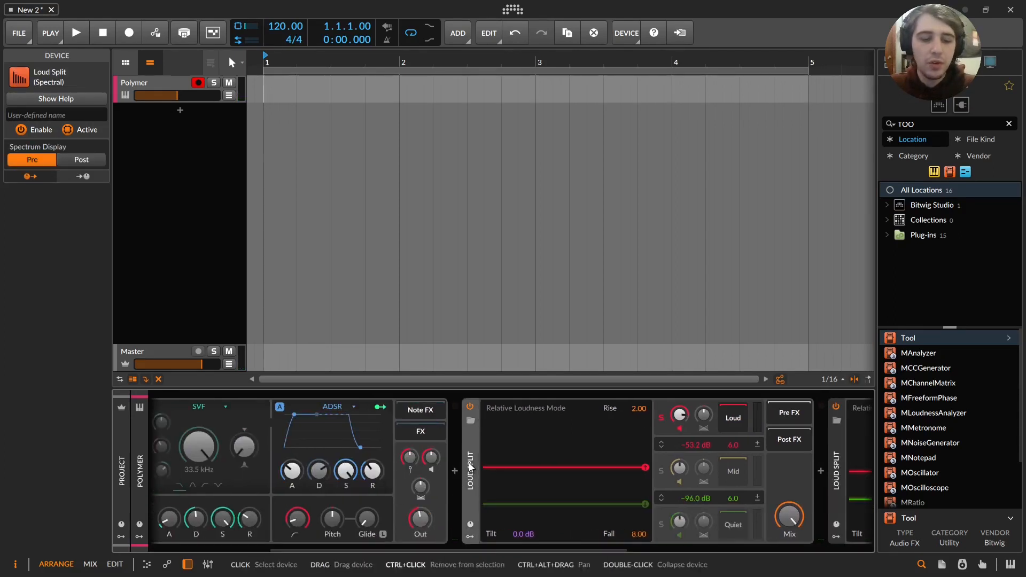
pyautogui.moveTo(535, 549); pyautogui.dragTo(725, 541)
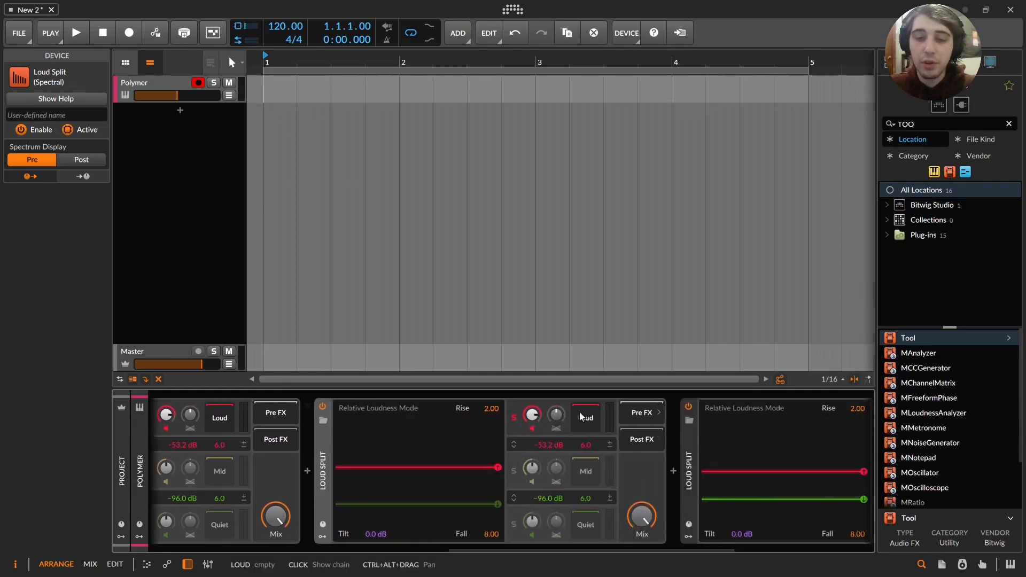
# On the new middle Loud Split, replace the Loud solo with a Quiet solo and set the lower threshold to about -110 dB.
pyautogui.click(516, 418)
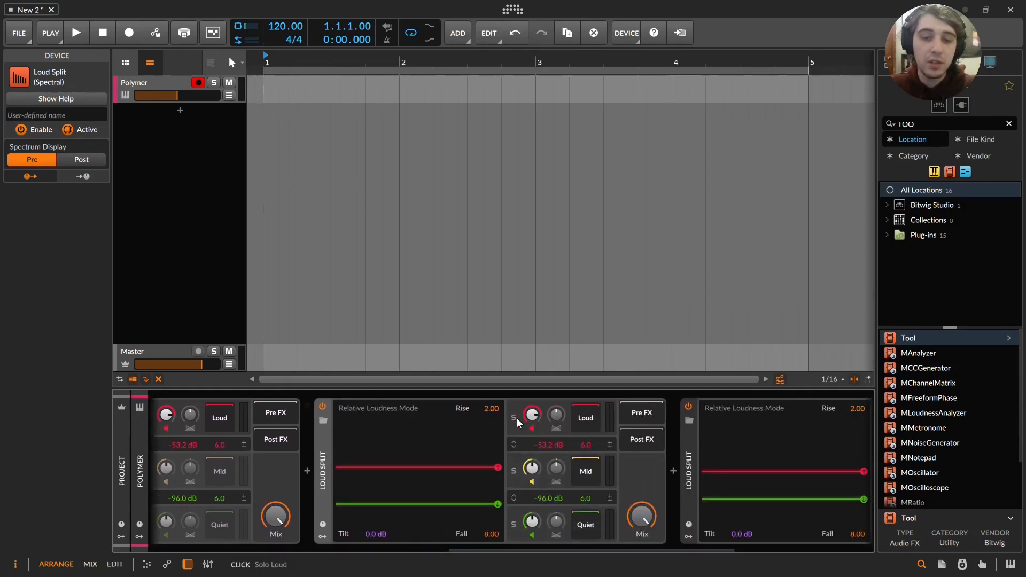
pyautogui.click(515, 525)
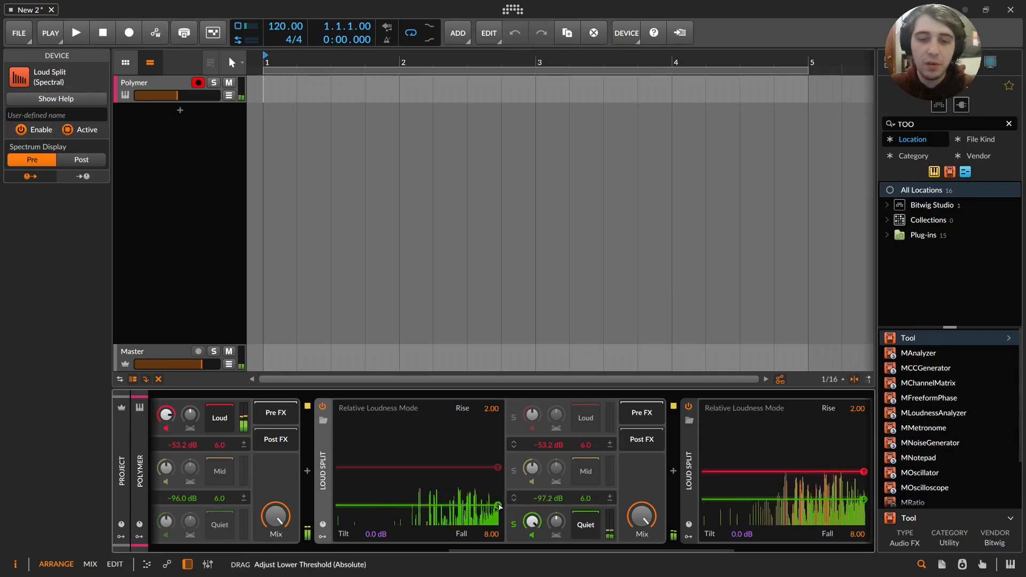
pyautogui.moveTo(498, 505); pyautogui.dragTo(501, 549)
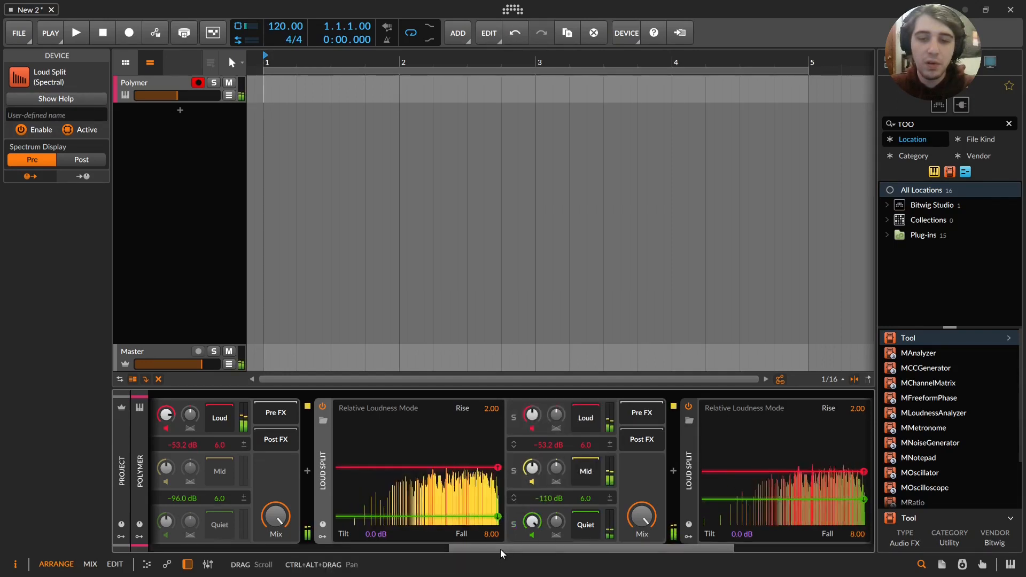
pyautogui.click(513, 524)
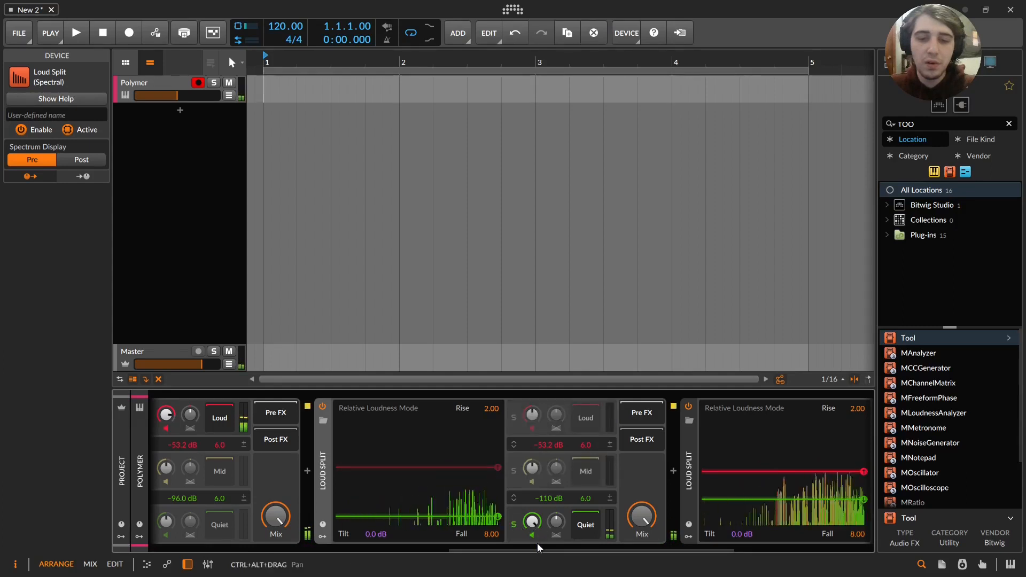
# Set the last Loud Split's higher threshold to about -65.6 dB and duplicate that device before the Tool.
pyautogui.scroll(-5, 538, 544)
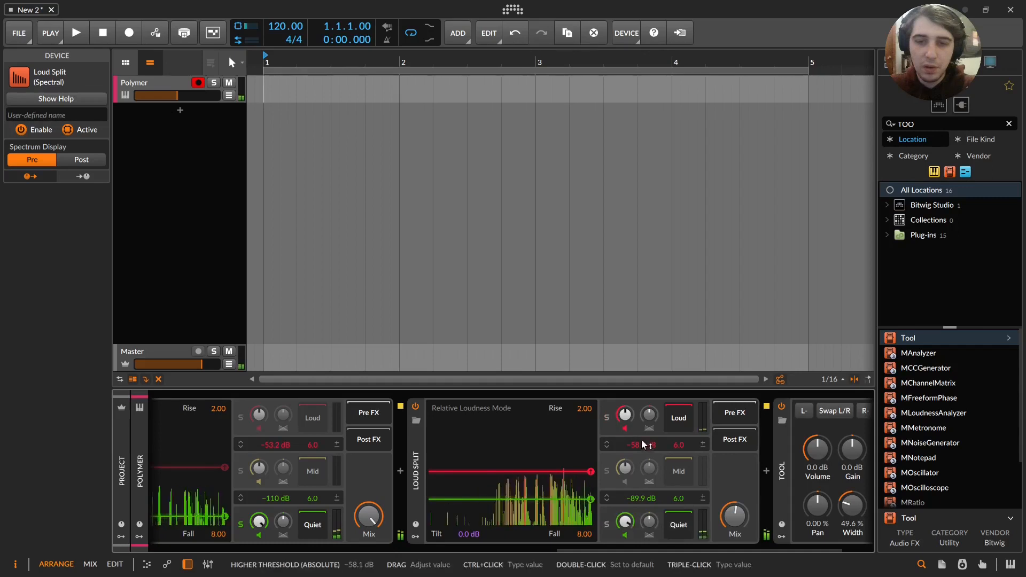
pyautogui.moveTo(641, 443); pyautogui.dragTo(642, 464)
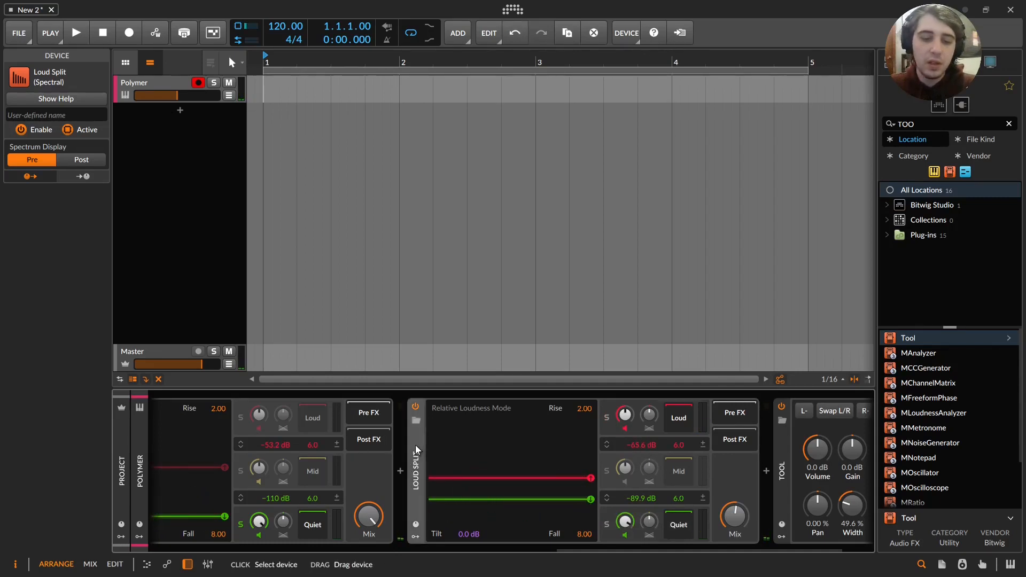
pyautogui.moveTo(645, 544); pyautogui.dragTo(812, 543)
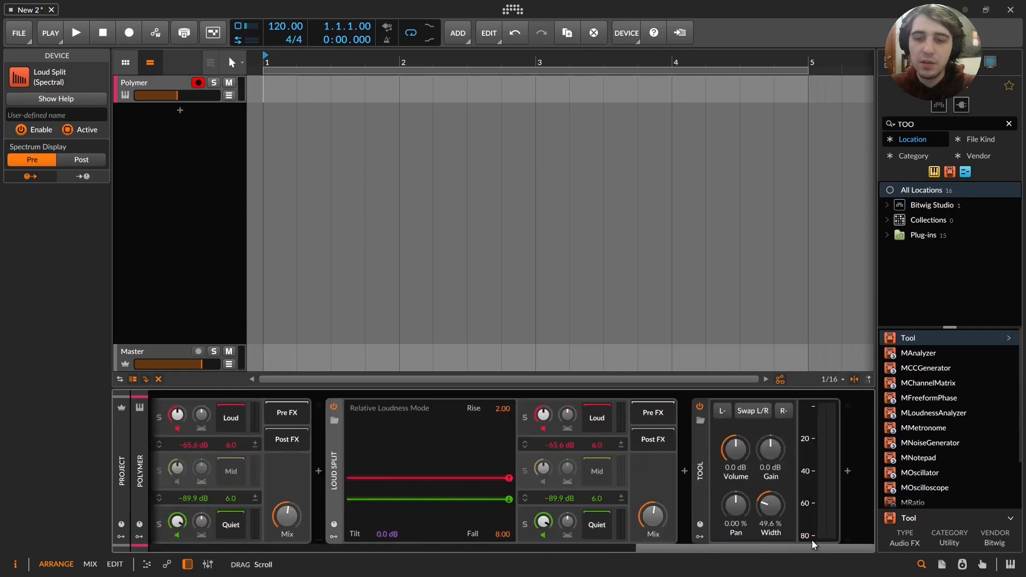
# Mute Loud and Quiet and enable Mid on the last Loud Split, then move its thresholds to about -68.1 dB and -82.6 dB.
pyautogui.click(545, 534)
pyautogui.click(540, 483)
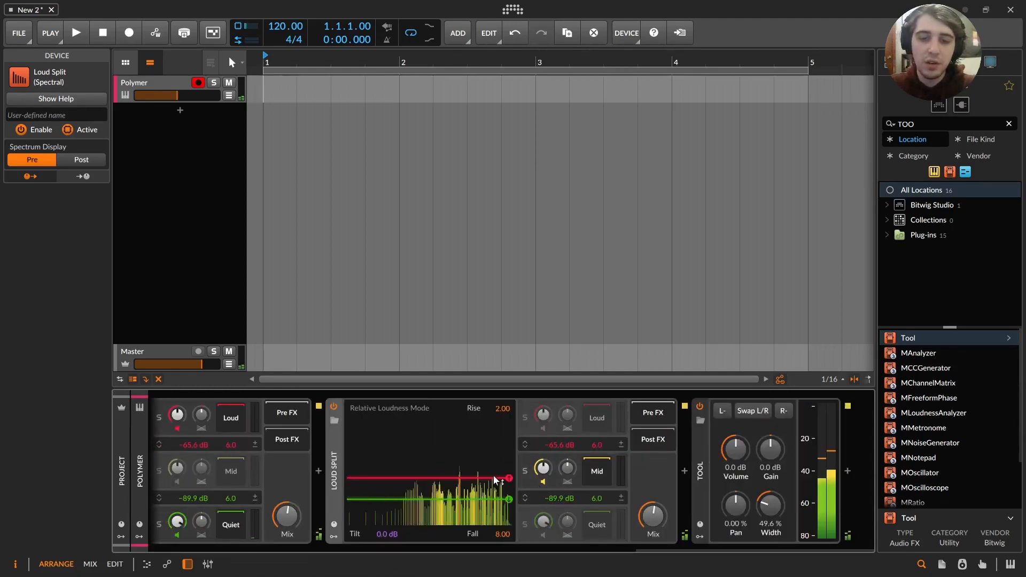
pyautogui.moveTo(508, 478); pyautogui.dragTo(513, 461)
pyautogui.moveTo(510, 500)
pyautogui.mouseDown()
pyautogui.moveTo(515, 465)
pyautogui.moveTo(519, 482)
pyautogui.mouseUp()
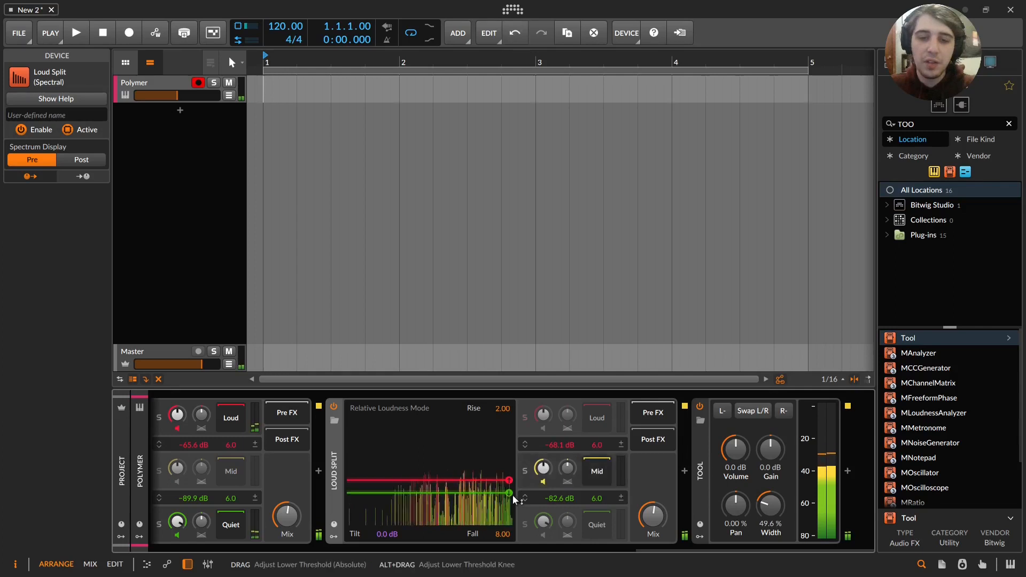
# Raise the last Loud Split's Mid level and the preceding one's Loud level, and set the last device's thresholds to about -74.8 dB and -100 dB.
pyautogui.moveTo(543, 473); pyautogui.dragTo(543, 442)
pyautogui.moveTo(177, 414); pyautogui.dragTo(177, 412)
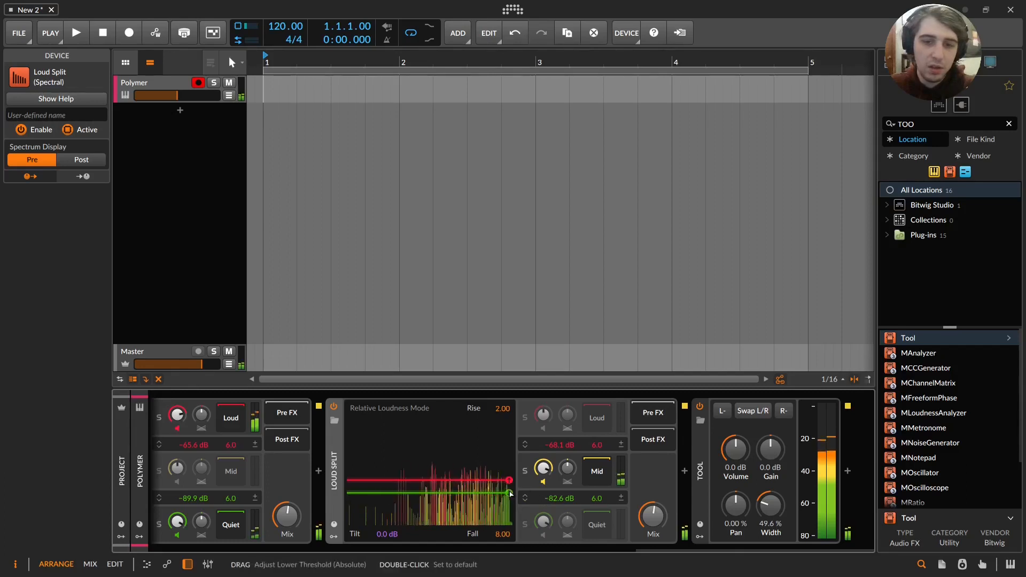
pyautogui.moveTo(510, 493); pyautogui.dragTo(511, 497)
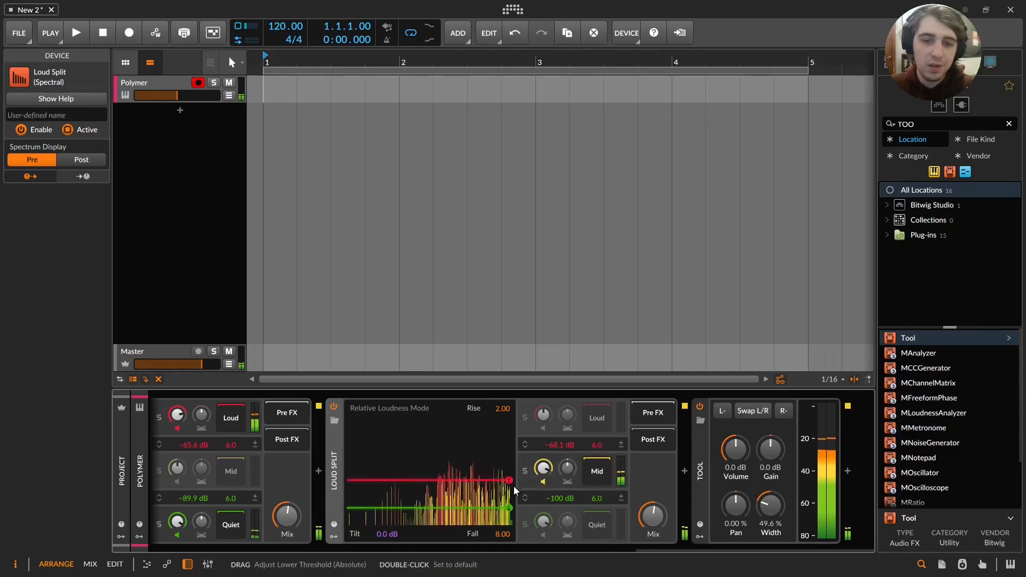
pyautogui.moveTo(509, 481); pyautogui.dragTo(509, 486)
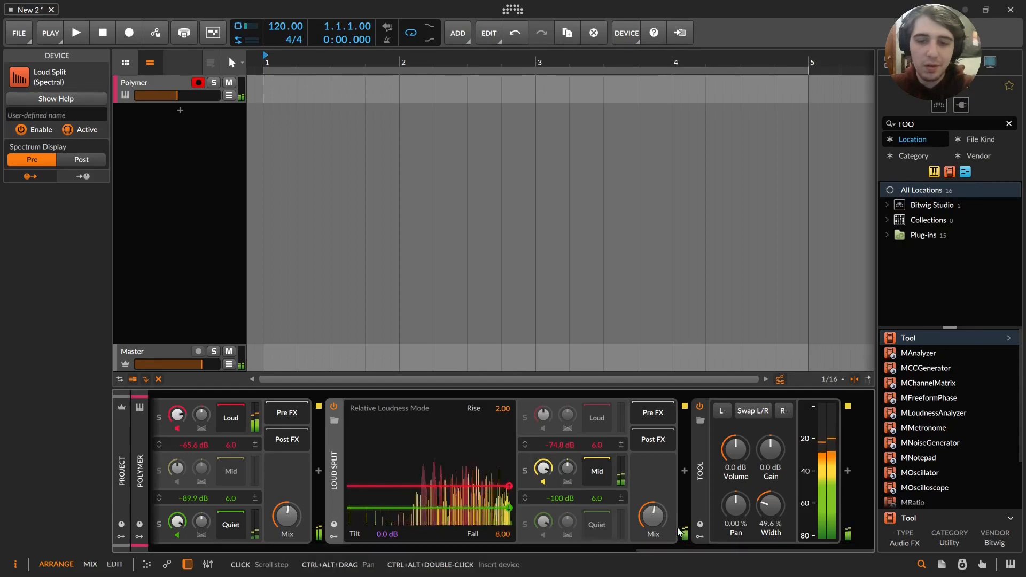
# Adjust the third Loud Split's Mix to about 60%.
pyautogui.moveTo(675, 550); pyautogui.dragTo(595, 548)
pyautogui.moveTo(538, 518); pyautogui.dragTo(537, 511)
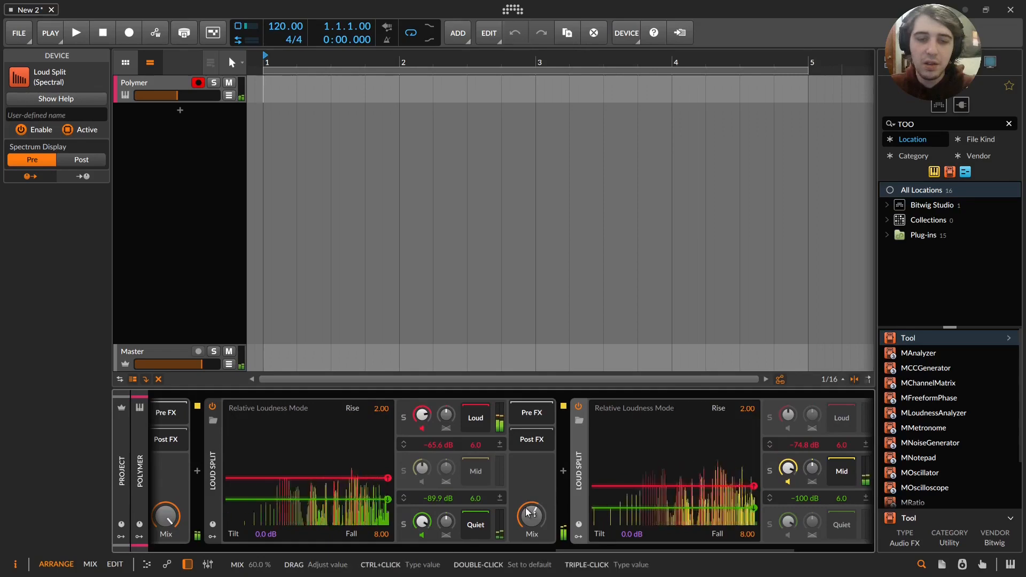
pyautogui.moveTo(576, 549); pyautogui.dragTo(635, 550)
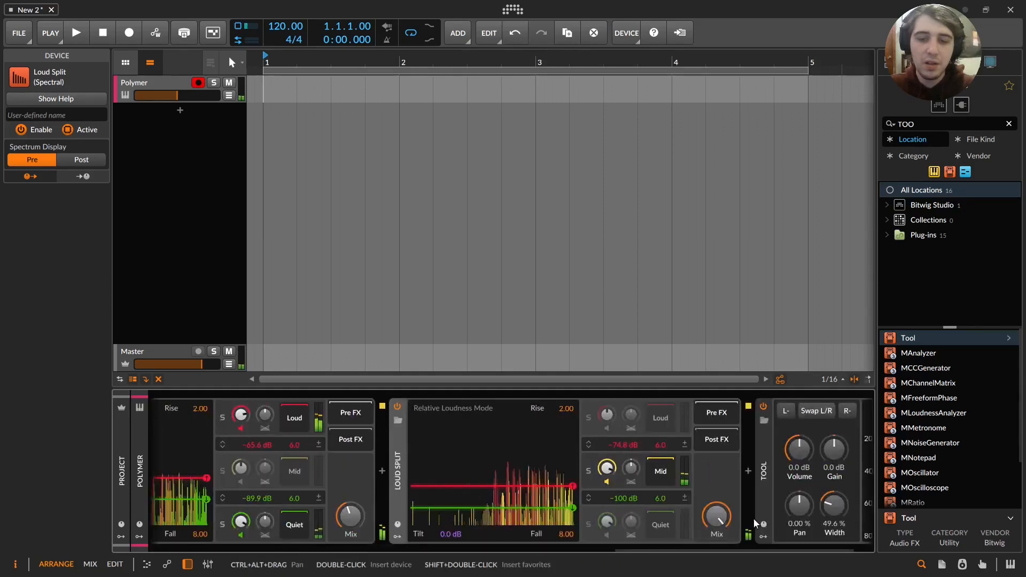
# Lower the last Loud Split's Mix and raise the Tool's Volume to about +12.2 dB.
pyautogui.moveTo(705, 550); pyautogui.dragTo(417, 517)
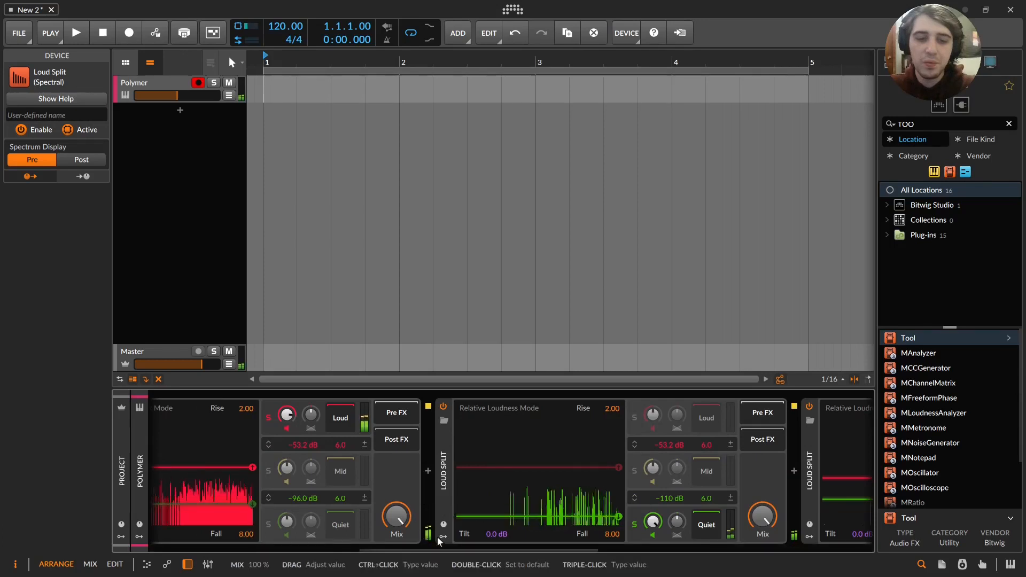
pyautogui.moveTo(459, 550); pyautogui.dragTo(823, 461)
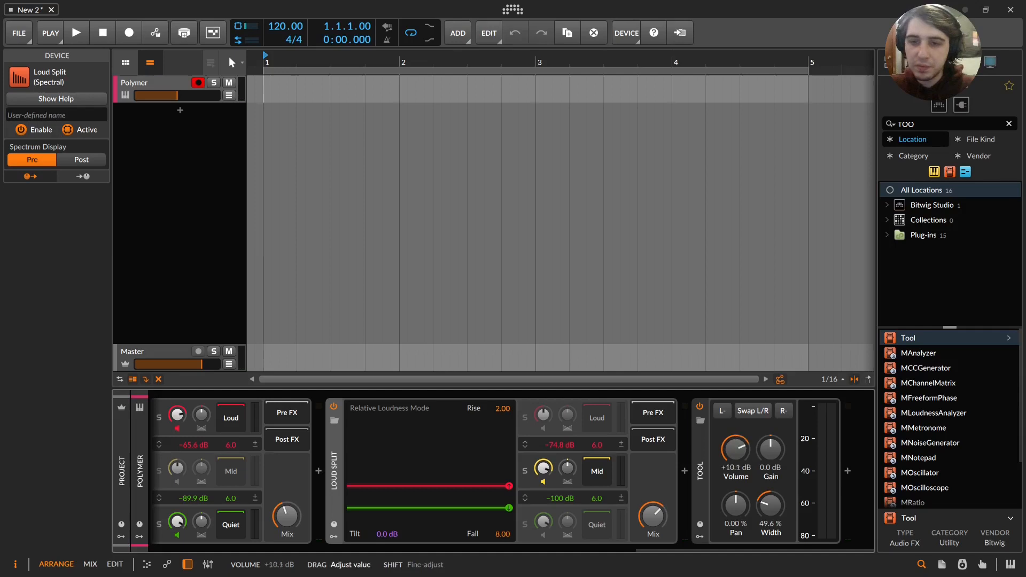
pyautogui.moveTo(749, 456); pyautogui.dragTo(748, 449)
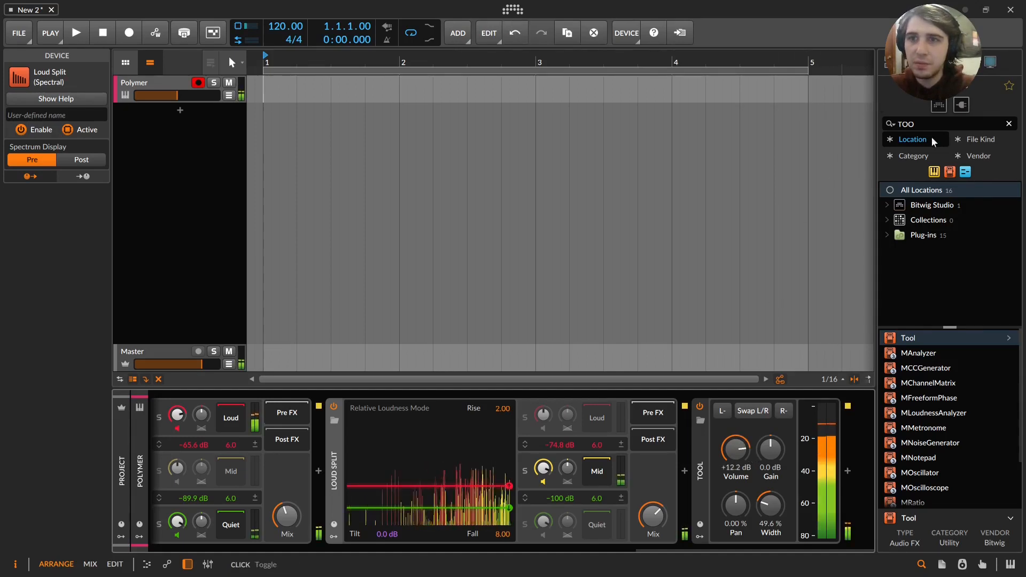
# Search the browser for GATE and insert a Gate device between the last Loud Split and the Tool.
pyautogui.click(908, 123)
pyautogui.write('GATE')
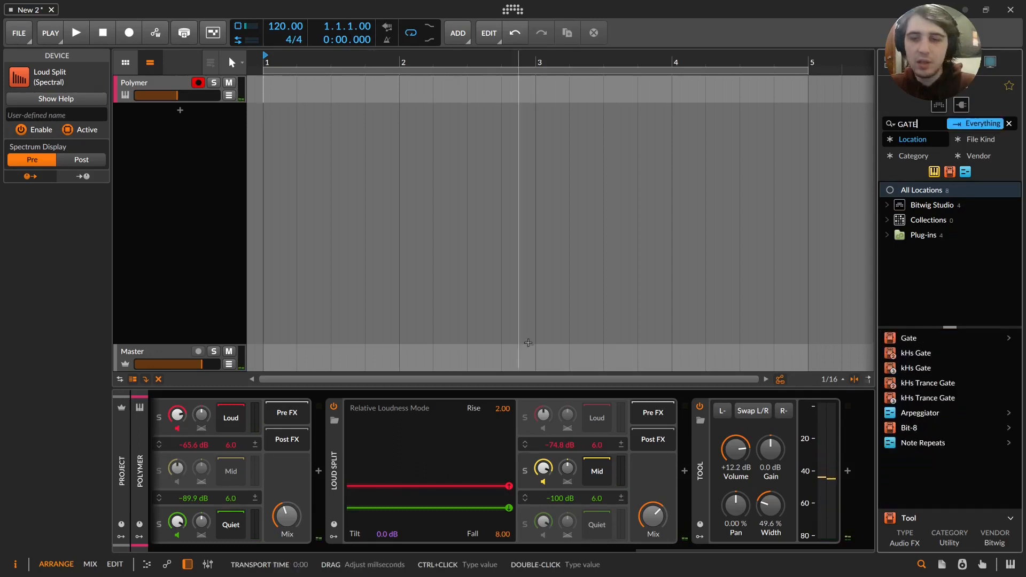
pyautogui.moveTo(913, 338); pyautogui.dragTo(687, 464)
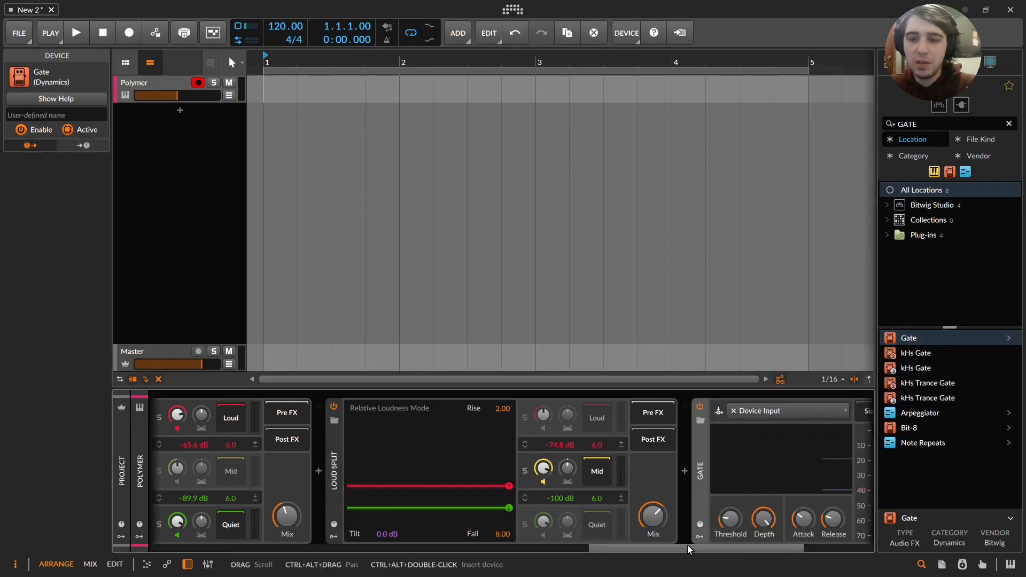
# Insert an EQ+ between the Gate and the Tool and add a high-cut band at about 9.57 kHz with a Q of 0.88.
pyautogui.moveTo(689, 549); pyautogui.dragTo(775, 546)
pyautogui.write('EQ')
pyautogui.moveTo(920, 340); pyautogui.dragTo(685, 425)
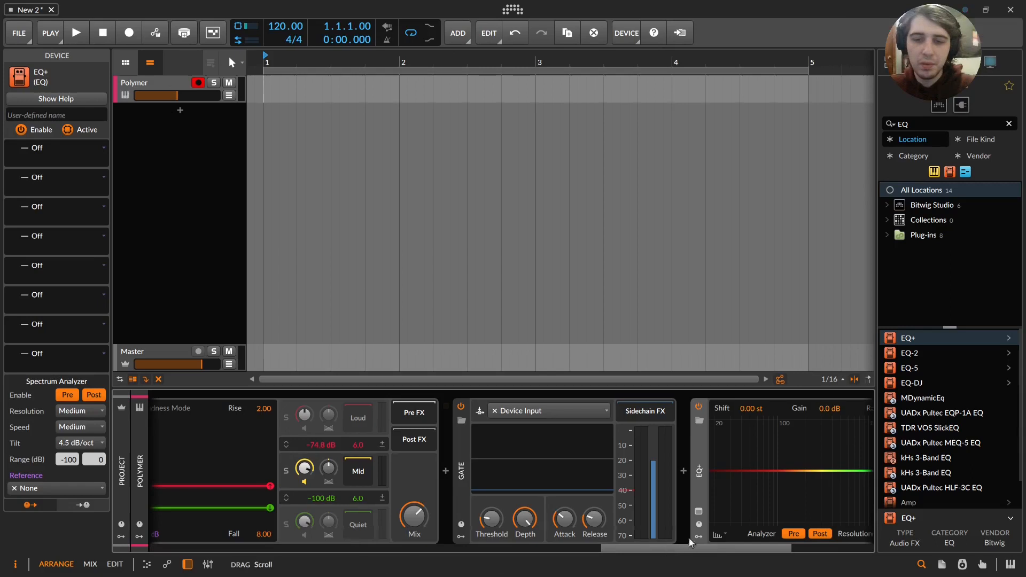
pyautogui.moveTo(664, 549); pyautogui.dragTo(748, 550)
pyautogui.moveTo(653, 460); pyautogui.dragTo(643, 449)
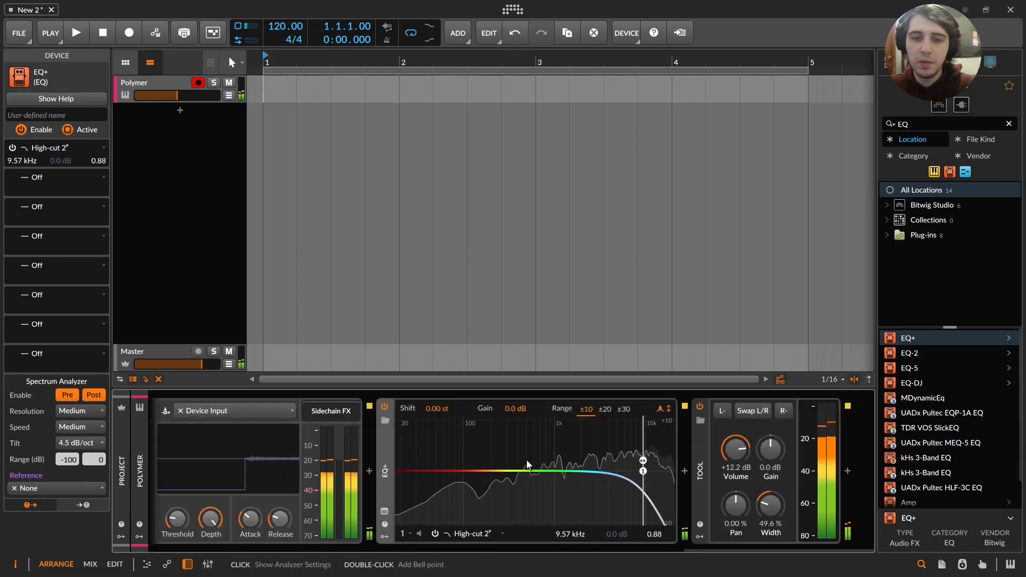
# Raise the Gate's Threshold and adjust its Attack and Release times.
pyautogui.moveTo(720, 550); pyautogui.dragTo(589, 560)
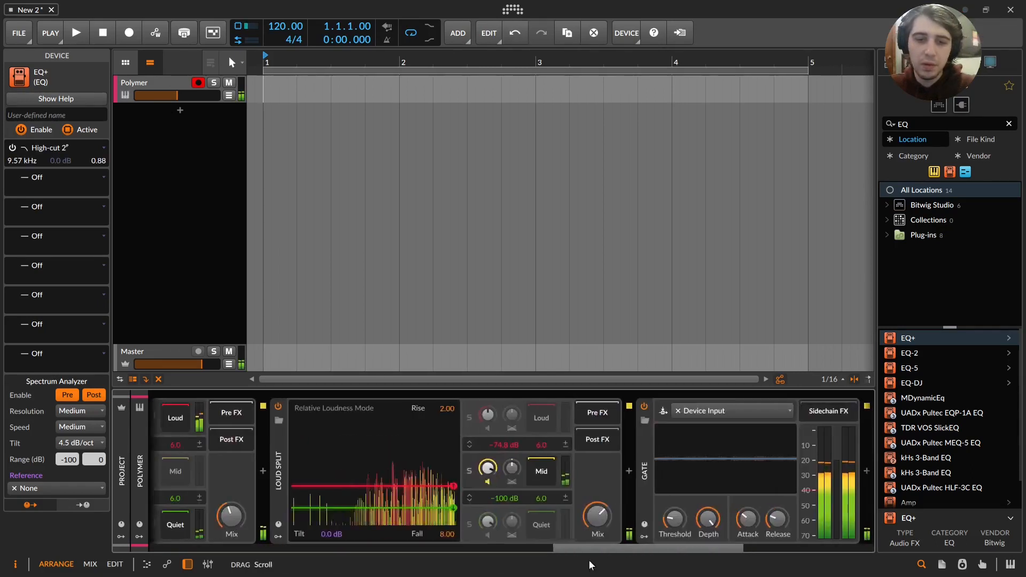
pyautogui.moveTo(677, 519); pyautogui.dragTo(677, 483)
pyautogui.moveTo(780, 521); pyautogui.dragTo(826, 553)
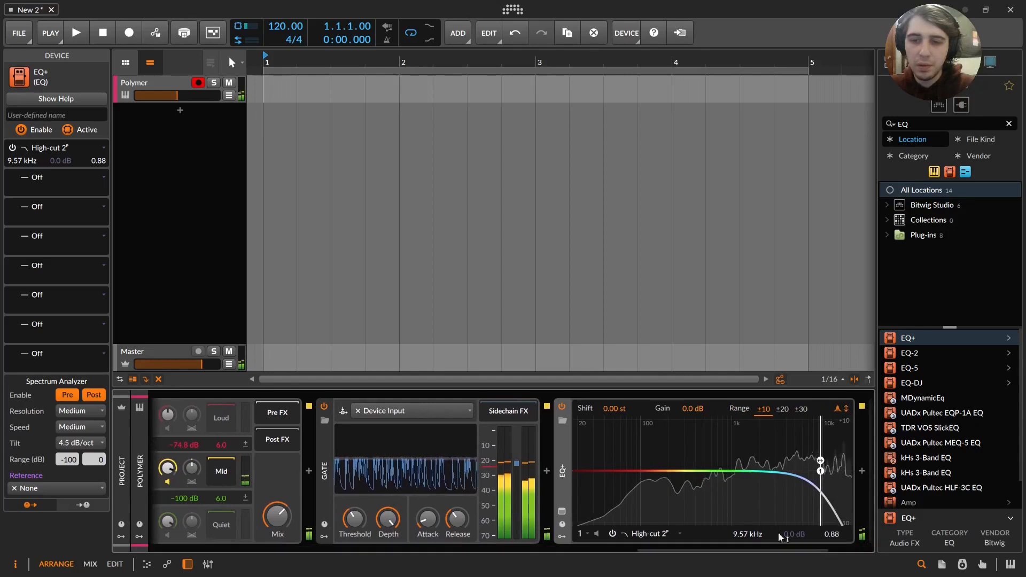
# Shape EQ+ with a 123 Hz low-cut, bells at 269 Hz (+7.3 dB), 1.58 kHz (-3.5 dB) and 3.53 kHz (-4.4 dB), and a 10.0 kHz high-cut.
pyautogui.moveTo(582, 460); pyautogui.dragTo(649, 471)
pyautogui.moveTo(712, 479); pyautogui.dragTo(769, 477)
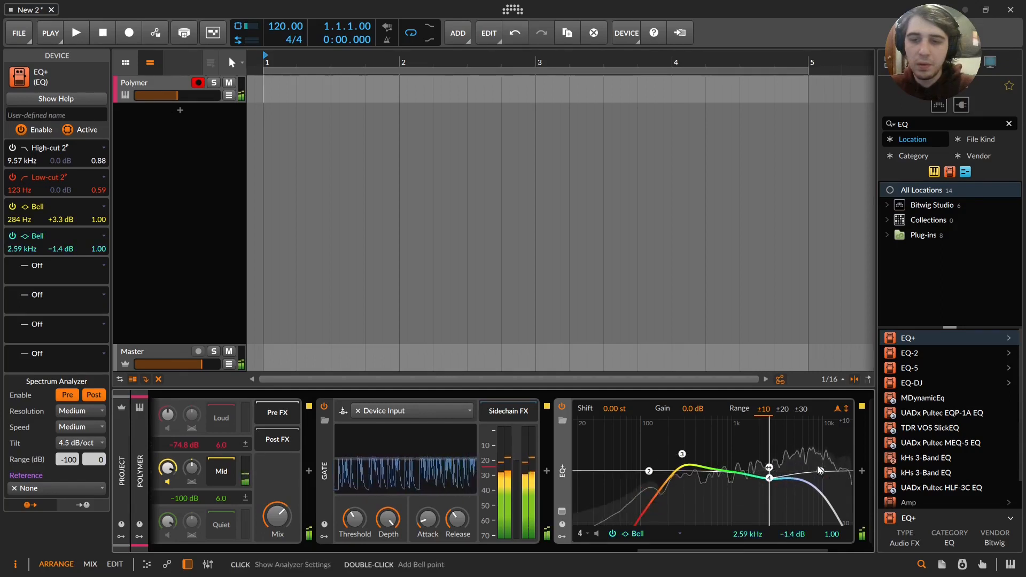
pyautogui.moveTo(818, 470); pyautogui.dragTo(846, 460)
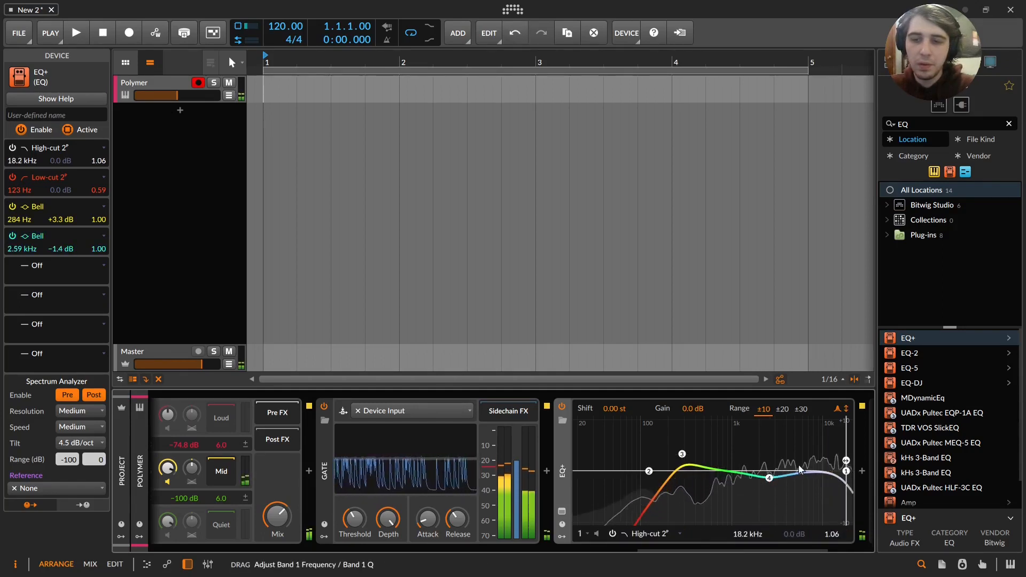
pyautogui.moveTo(769, 478); pyautogui.dragTo(746, 480)
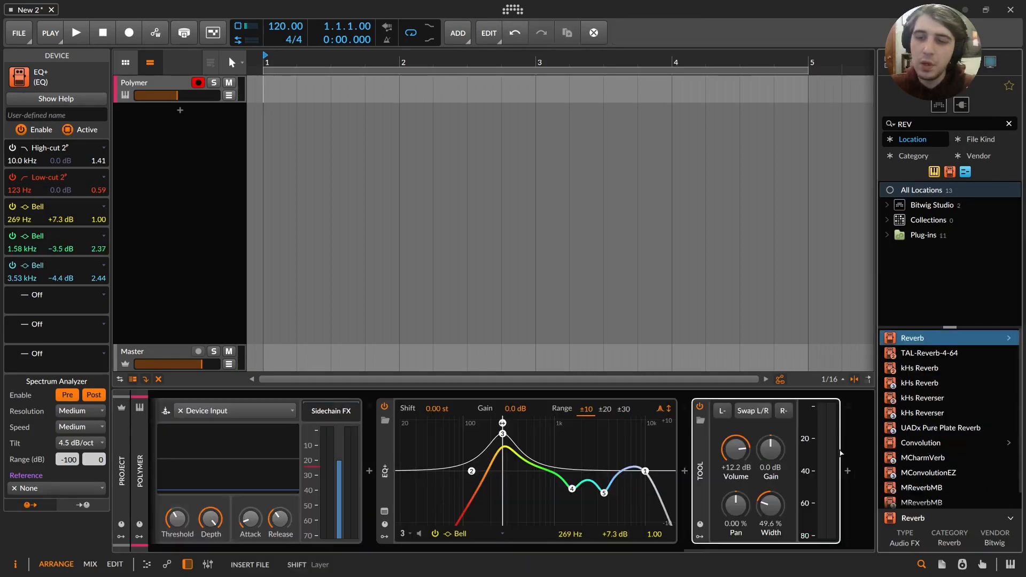
# Add a Convolution reverb after the Tool and load the favorite impulse MA7 - Studio Far.
pyautogui.doubleClick(918, 444)
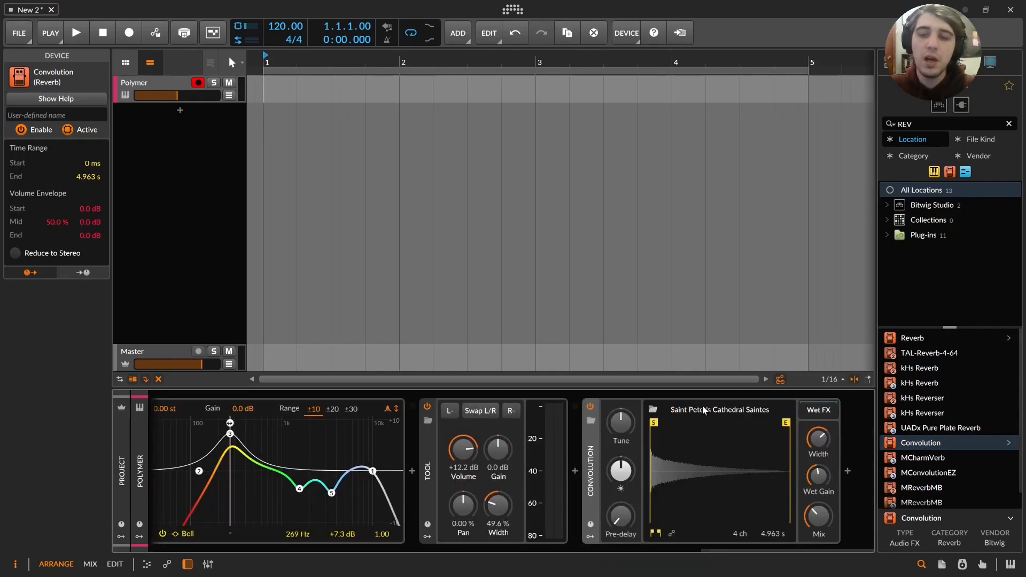
pyautogui.click(704, 410)
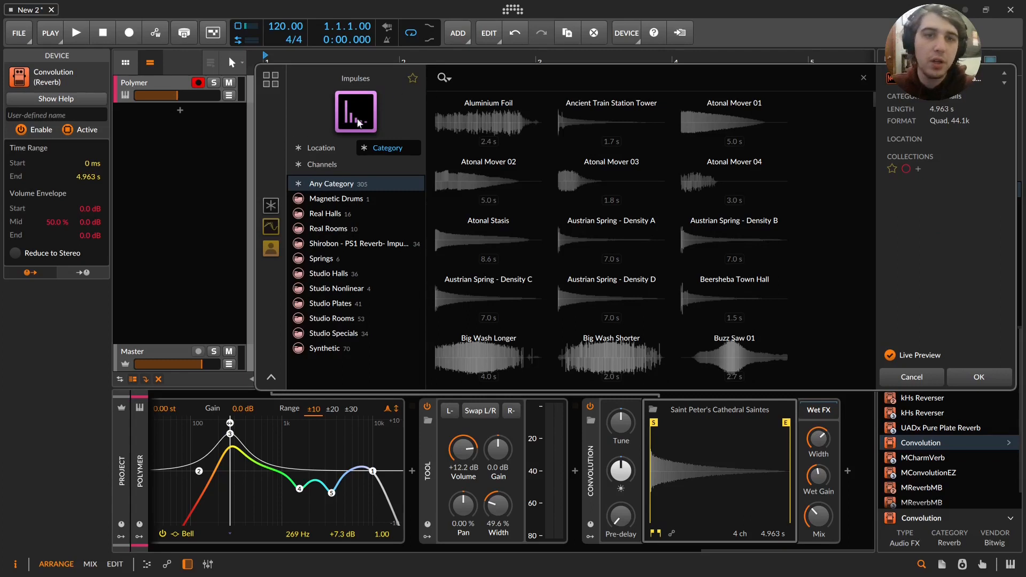
pyautogui.click(413, 79)
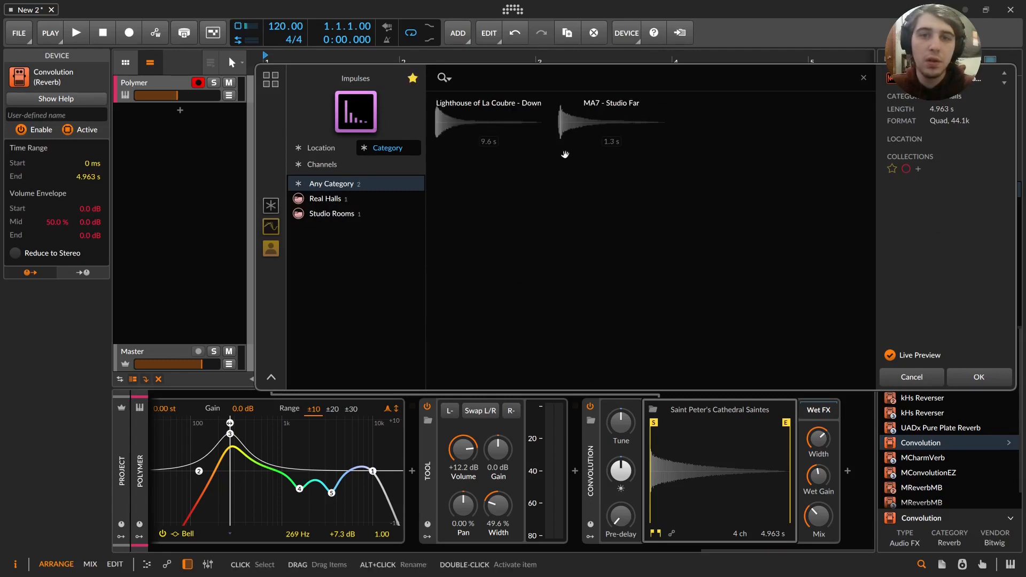
pyautogui.doubleClick(613, 132)
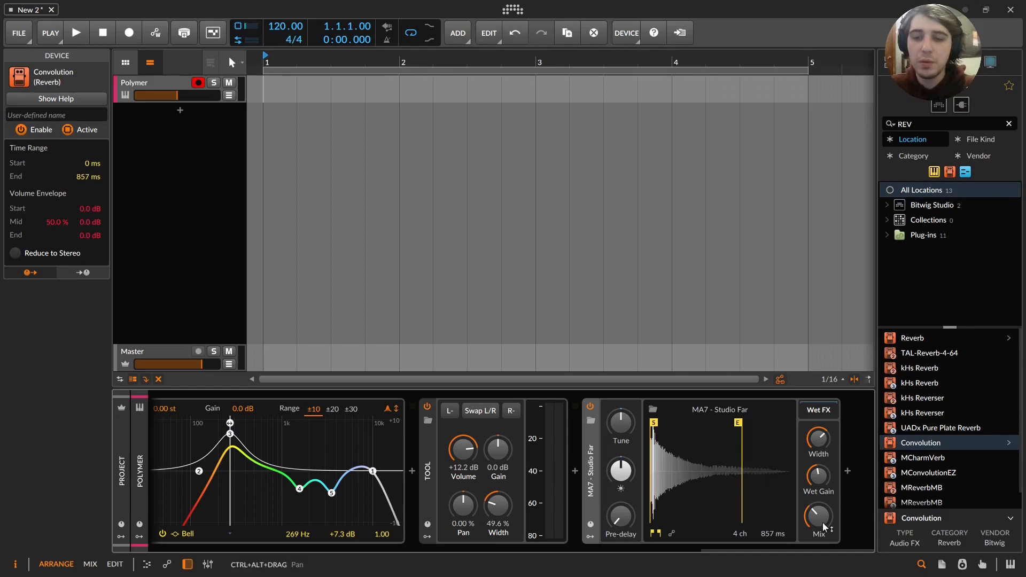
# Set the Convolution's volume envelope to Mid 28.6 %, -2.3 dB and End -3.8 dB.
pyautogui.click(673, 533)
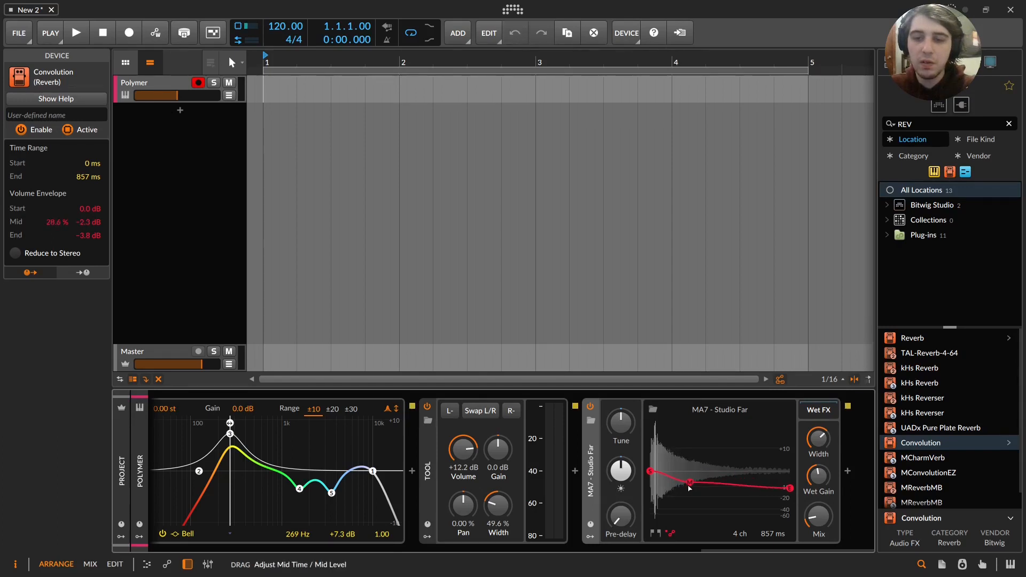
# Lower the Convolution's Mix to about 20% and insert a Delay-1 in its Wet FX chain.
pyautogui.moveTo(811, 518)
pyautogui.mouseDown()
pyautogui.moveTo(806, 491)
pyautogui.moveTo(820, 526)
pyautogui.mouseUp()
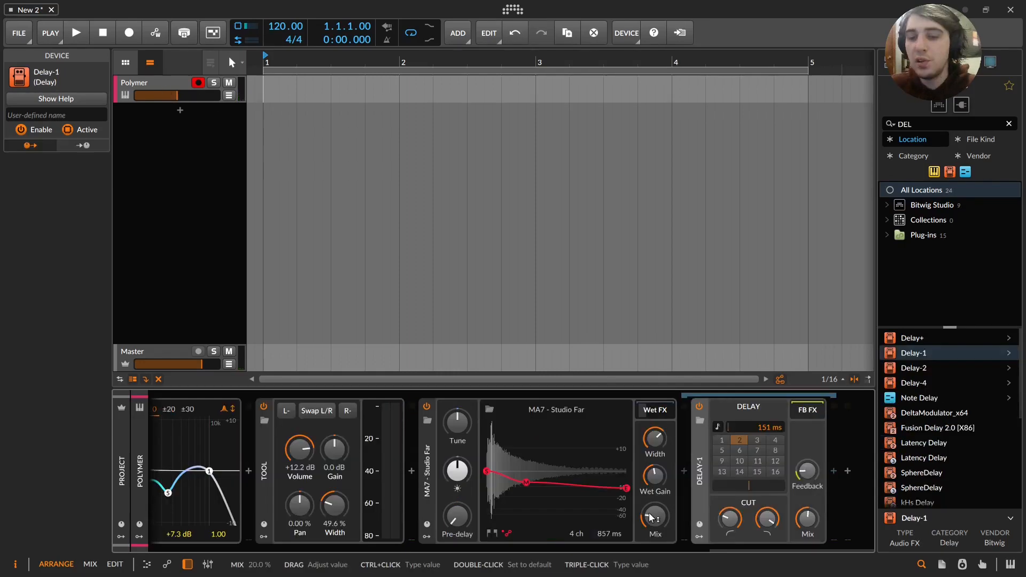
pyautogui.moveTo(655, 516); pyautogui.dragTo(655, 524)
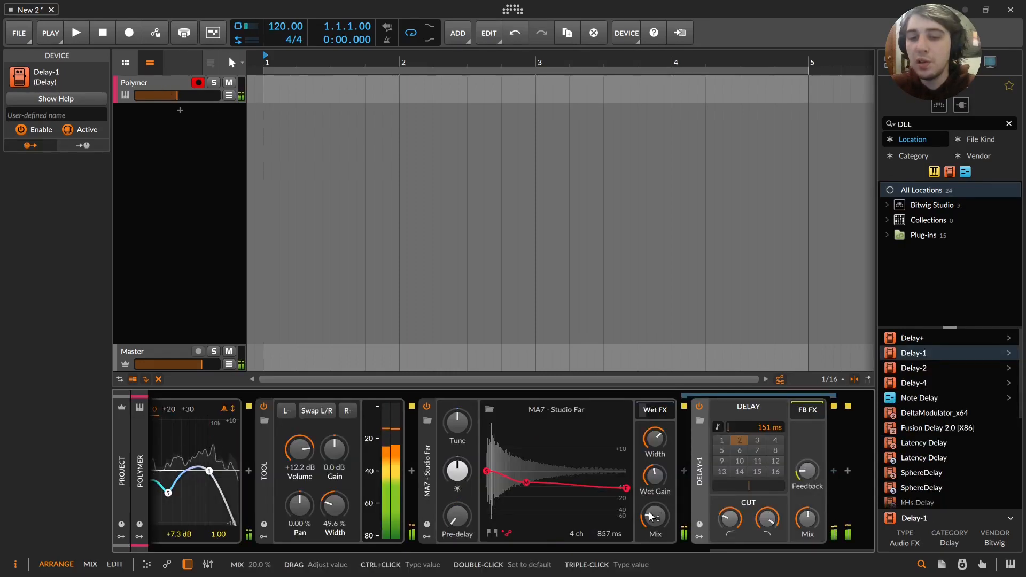
# Try raising the Polymer track's volume to about +0.4 dB.
pyautogui.moveTo(751, 546); pyautogui.dragTo(218, 383)
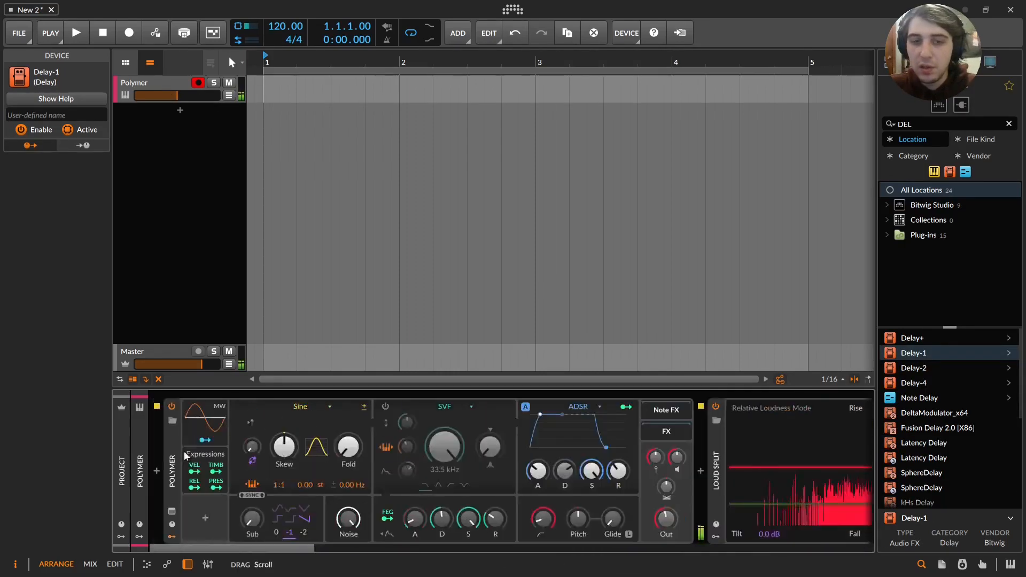
pyautogui.click(173, 95)
pyautogui.moveTo(95, 493); pyautogui.dragTo(96, 474)
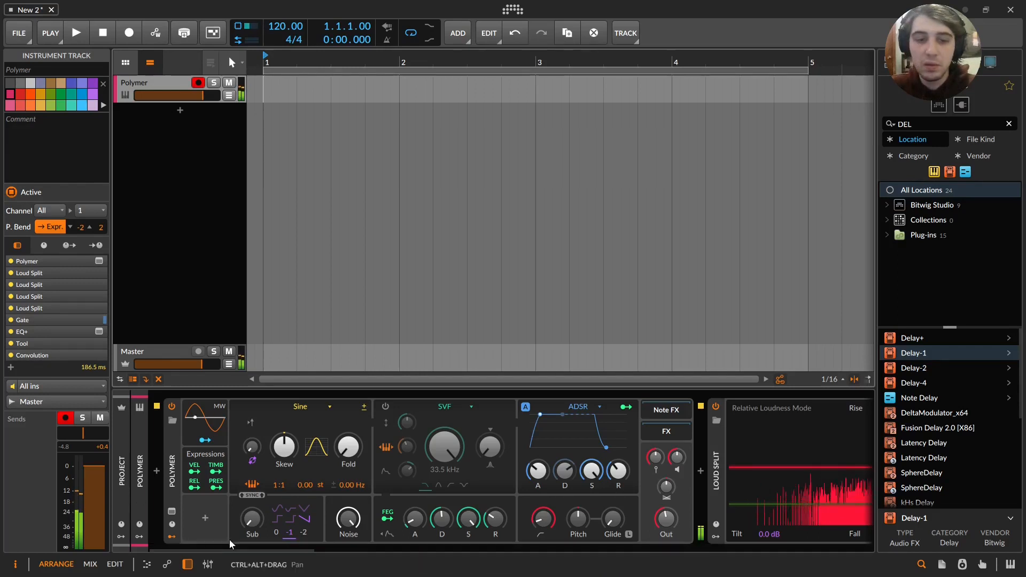
# Show the Tool device's modulators and add an Envelope Follower in the first slot.
pyautogui.scroll(-6, 267, 536)
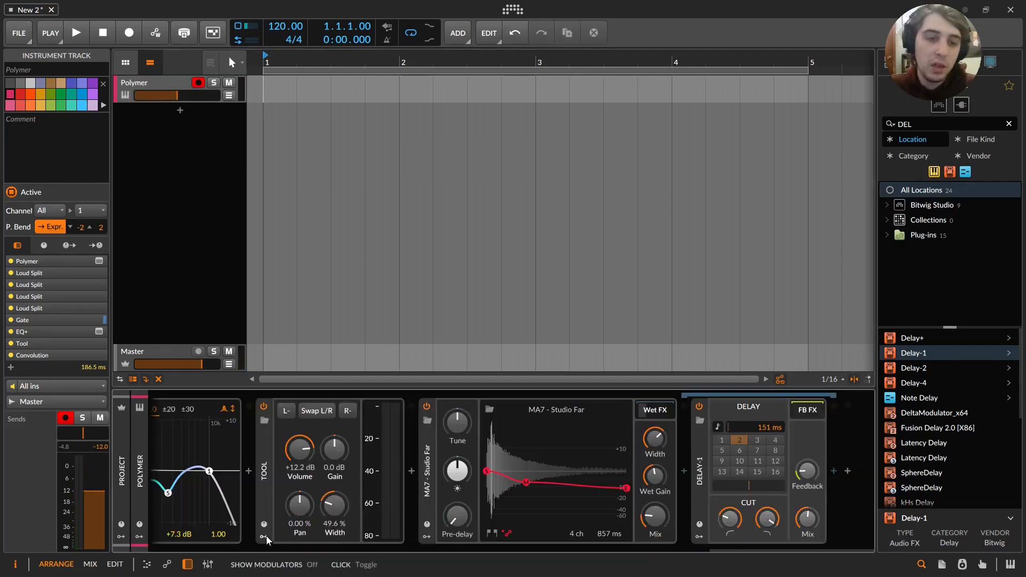
pyautogui.click(267, 536)
pyautogui.click(286, 428)
pyautogui.write('E')
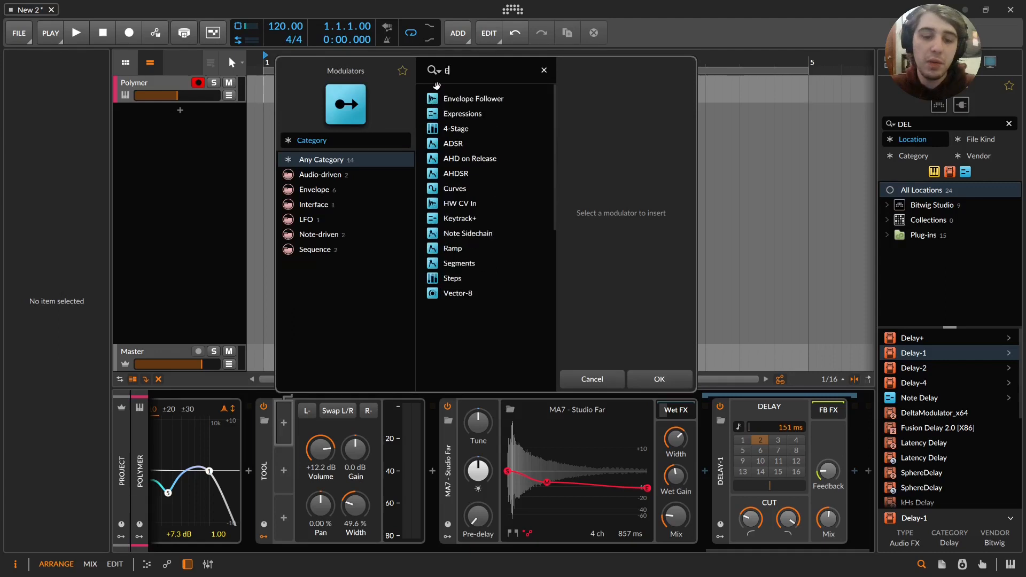
pyautogui.doubleClick(465, 100)
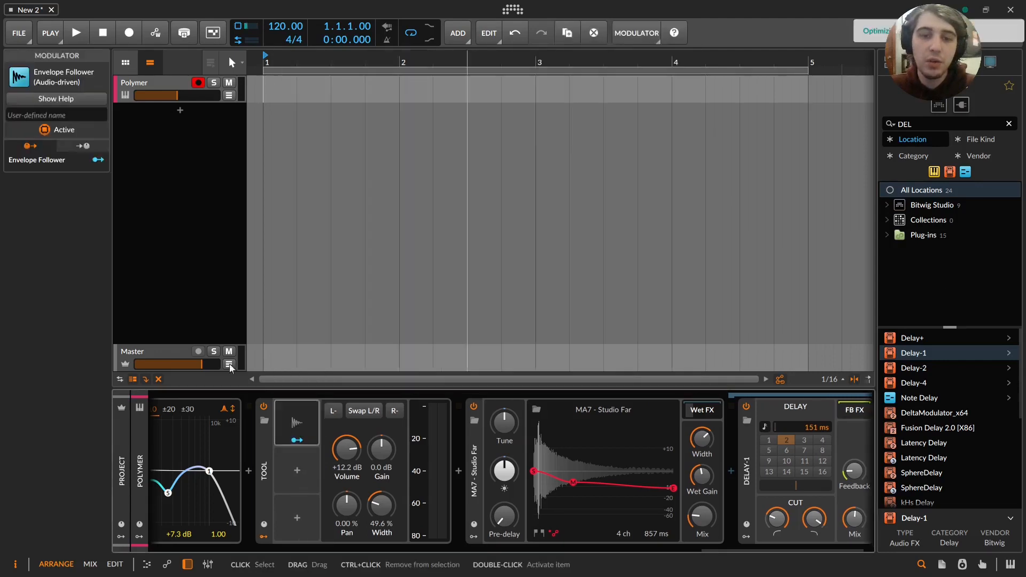
# Modulate the Tool's Volume by -1.31 with the Envelope Follower at +18.1 dB gain, and set the Tool's Volume to +15.1 dB and Width to 65.6 %.
pyautogui.click(298, 451)
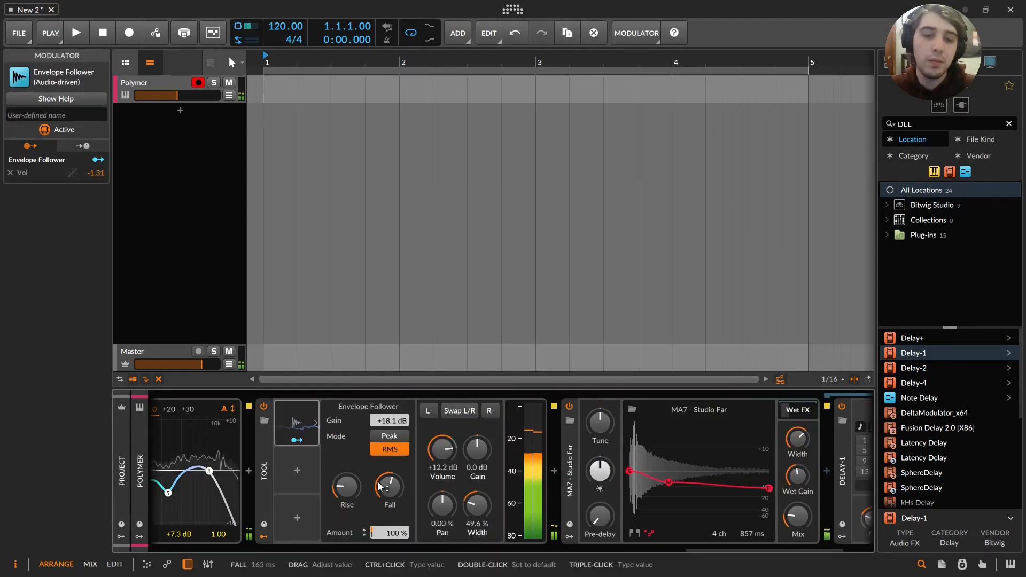
pyautogui.moveTo(432, 468); pyautogui.dragTo(432, 449)
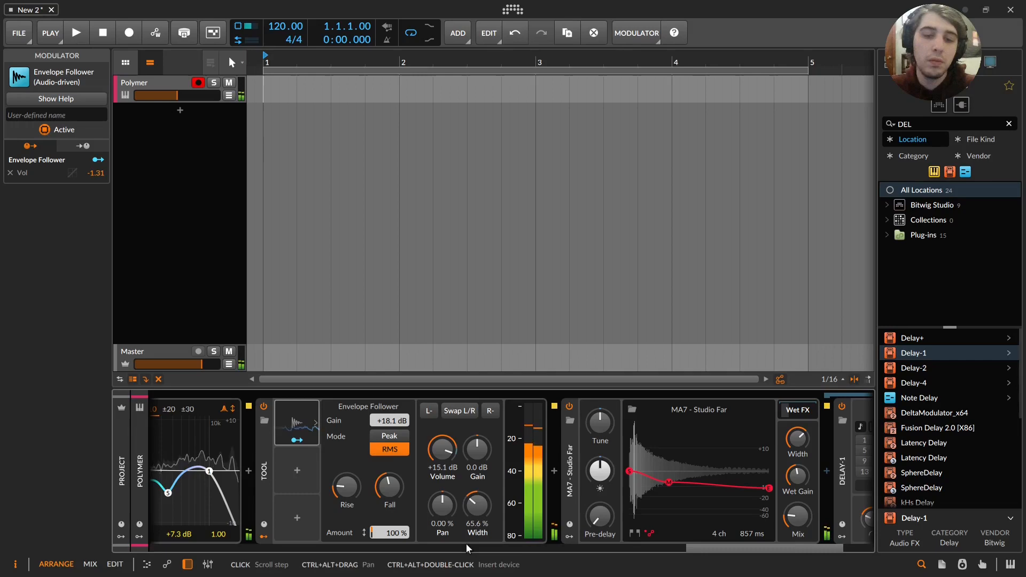
# On the third Loud Split, pan the Quiet channel to the right and the Loud channel to the left.
pyautogui.moveTo(727, 550); pyautogui.dragTo(437, 541)
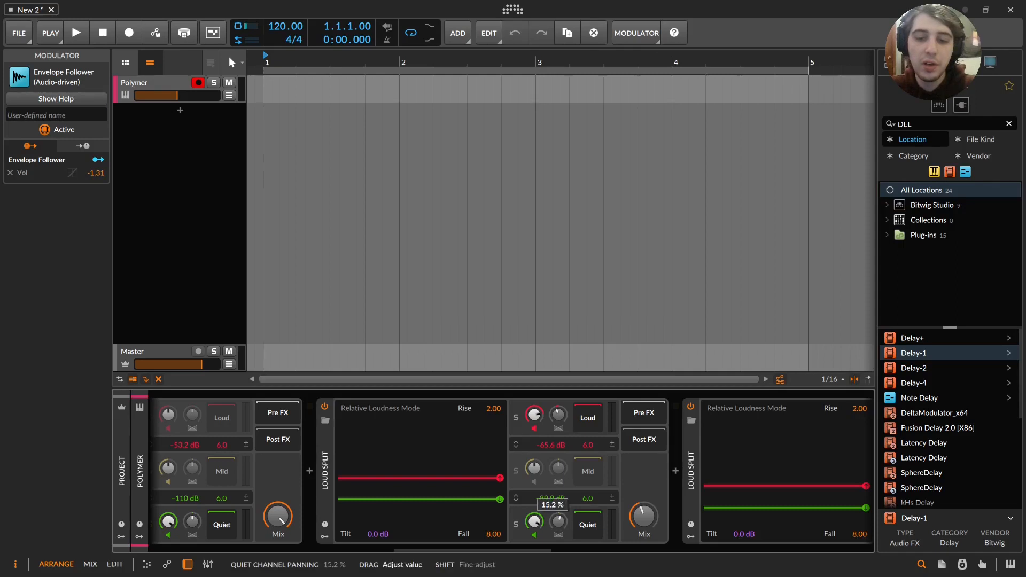
pyautogui.moveTo(558, 521); pyautogui.dragTo(559, 496)
pyautogui.moveTo(559, 416); pyautogui.dragTo(559, 431)
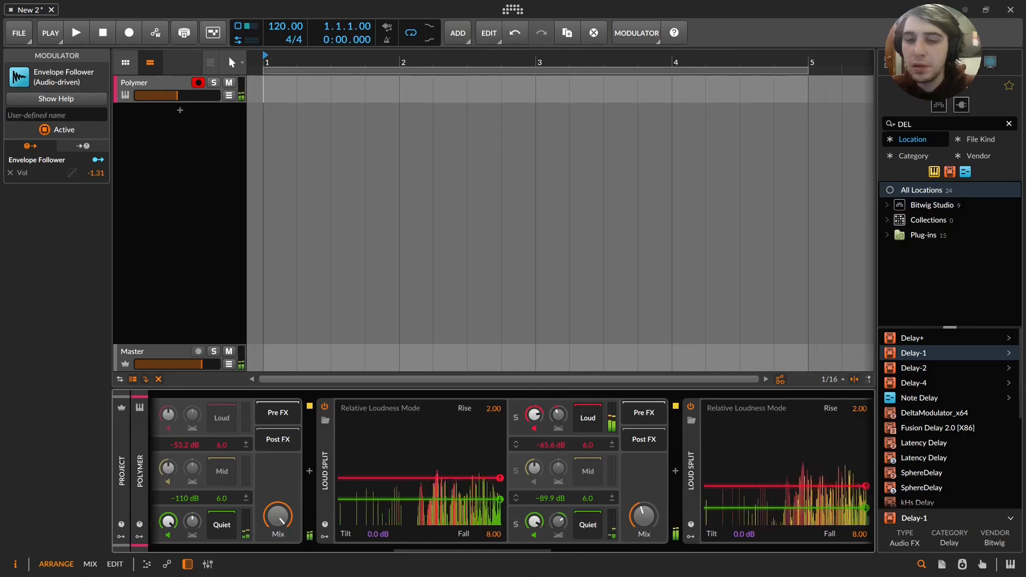
# Add another Loud Split at the end of the chain, with its upper threshold at -55.1 dB, Mid gain at -13.7 dB and Loud gain raised.
pyautogui.moveTo(479, 551); pyautogui.dragTo(806, 497)
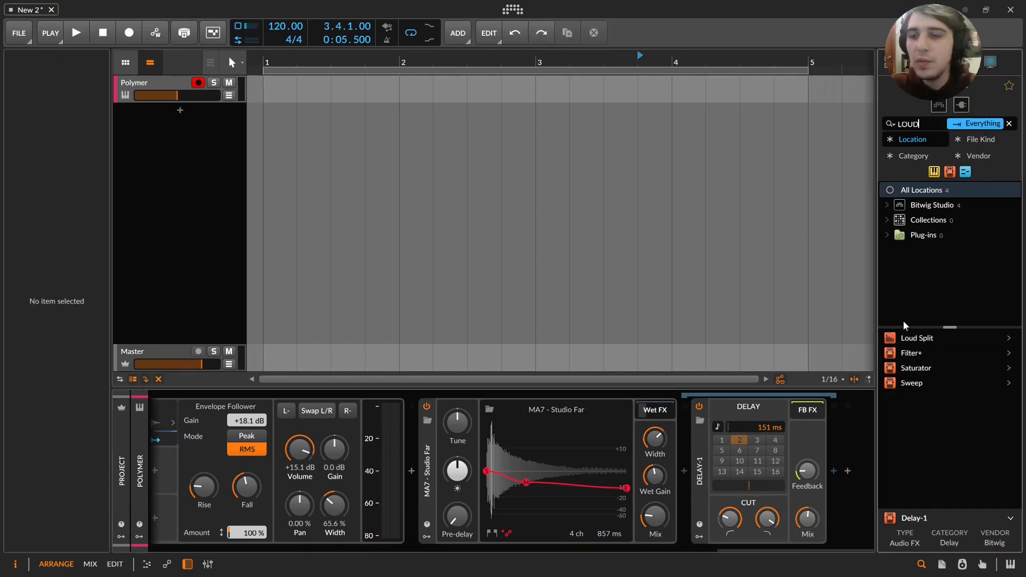
pyautogui.doubleClick(924, 341)
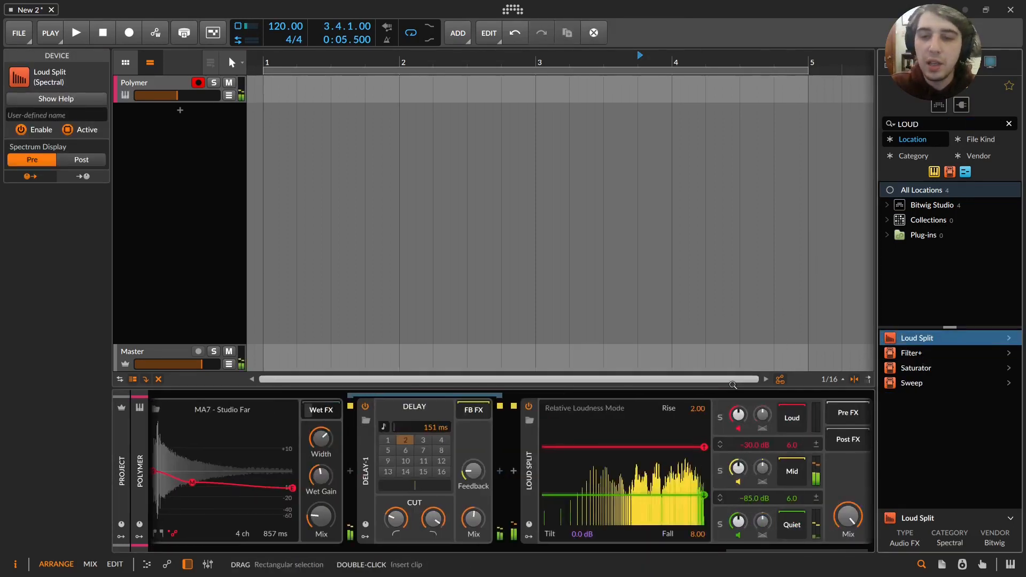
pyautogui.moveTo(698, 452); pyautogui.dragTo(706, 461)
pyautogui.moveTo(738, 415); pyautogui.dragTo(738, 386)
pyautogui.moveTo(748, 445); pyautogui.dragTo(743, 456)
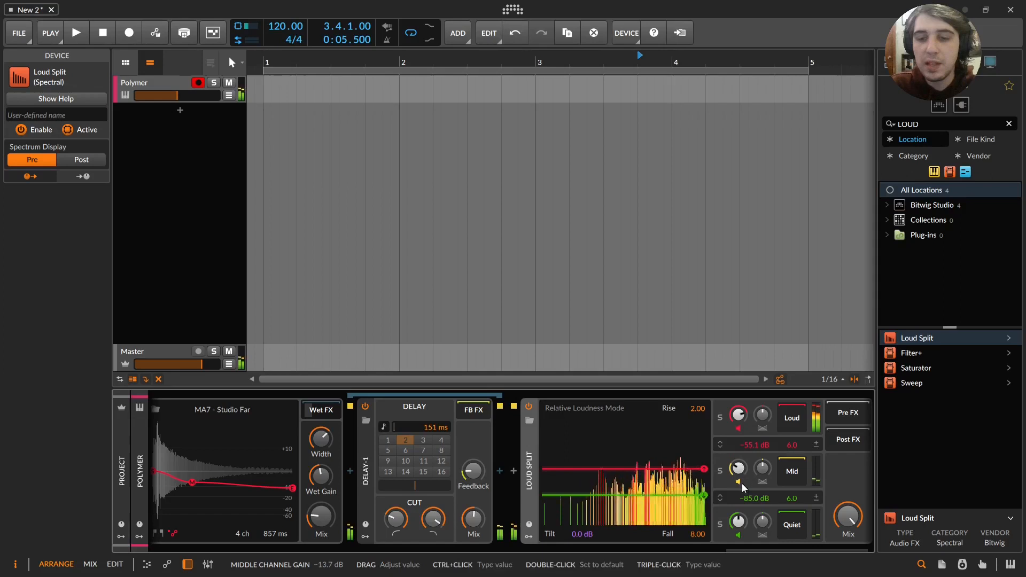
pyautogui.moveTo(738, 523); pyautogui.dragTo(738, 506)
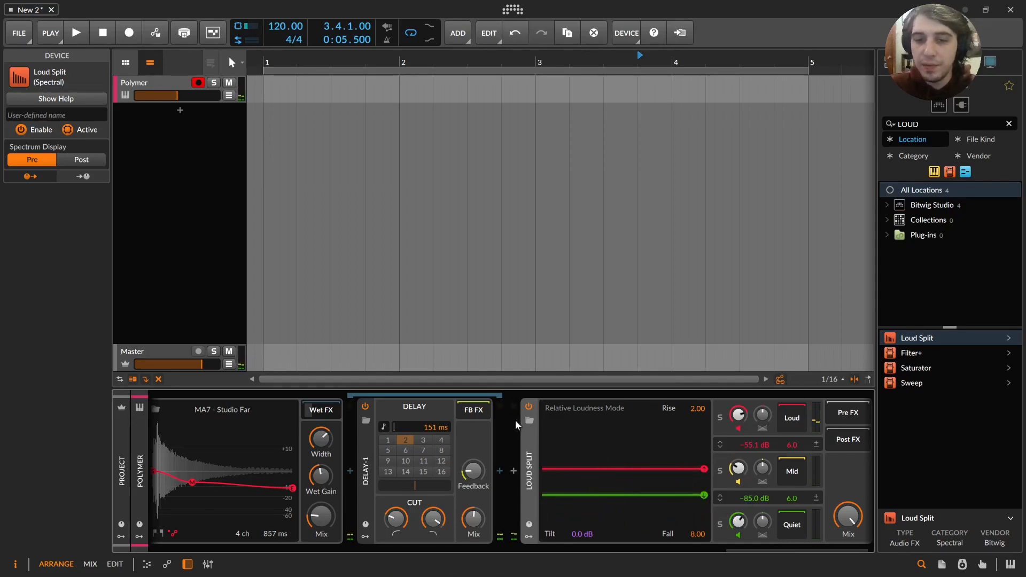
# Group the devices from the first Loud Split through Convolution into an FX Layer, switching the last Loud Split off and back on.
pyautogui.click(529, 406)
pyautogui.moveTo(736, 546); pyautogui.dragTo(572, 551)
pyautogui.click(379, 470)
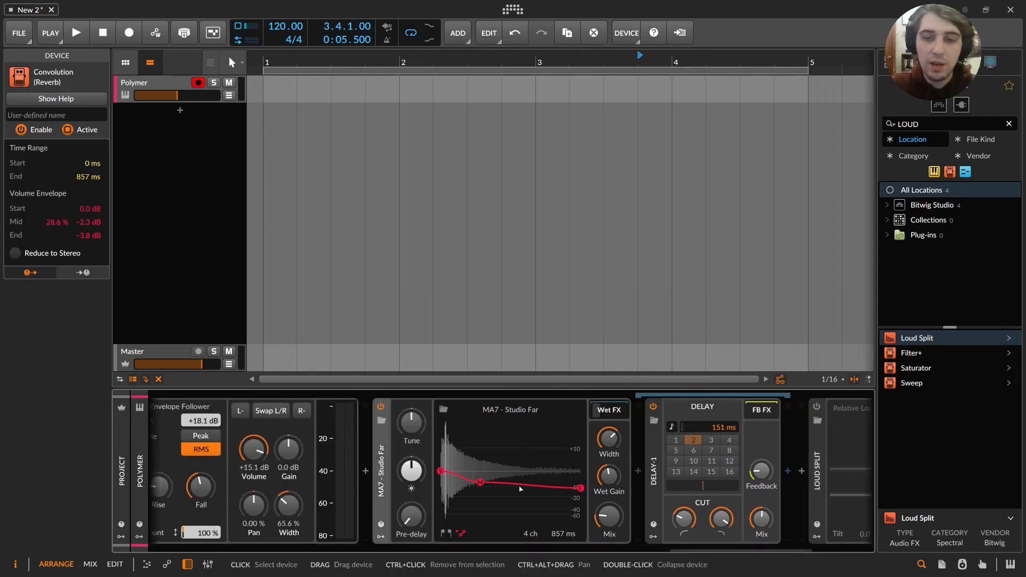
pyautogui.moveTo(748, 552); pyautogui.dragTo(283, 523)
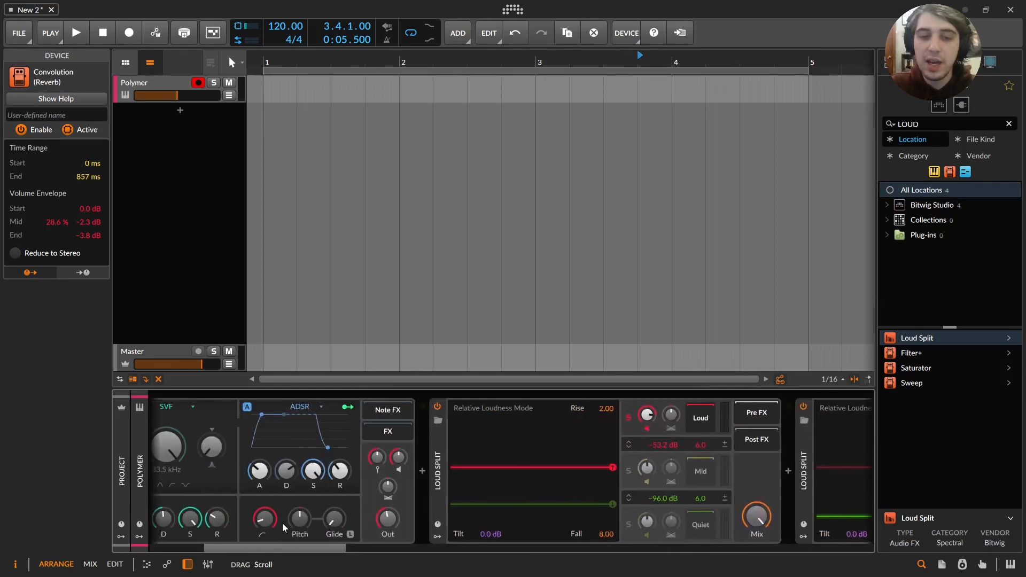
pyautogui.keyDown('shift'); pyautogui.click(449, 468); pyautogui.keyUp('shift')
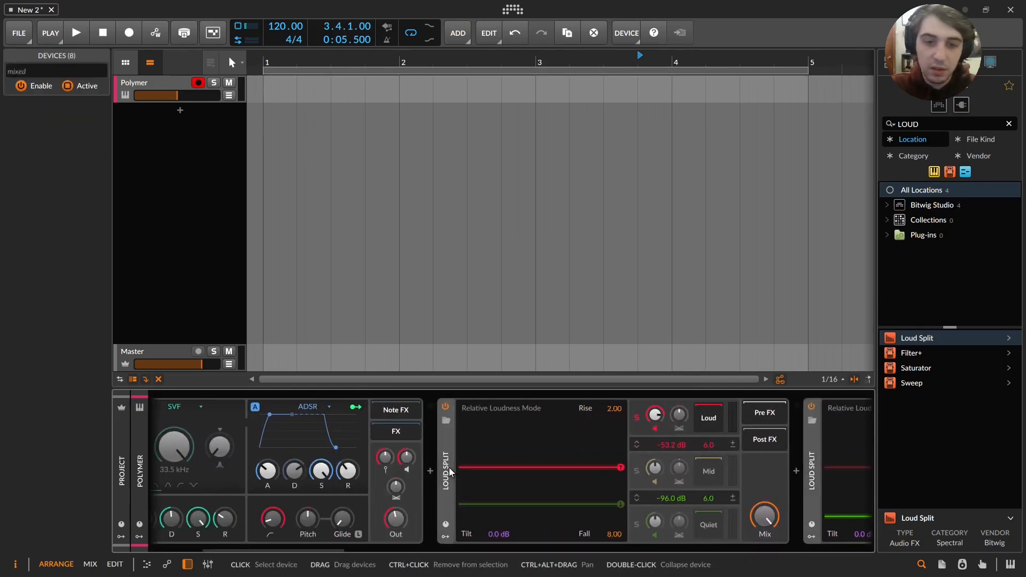
pyautogui.hotkey('ctrl', 'g')
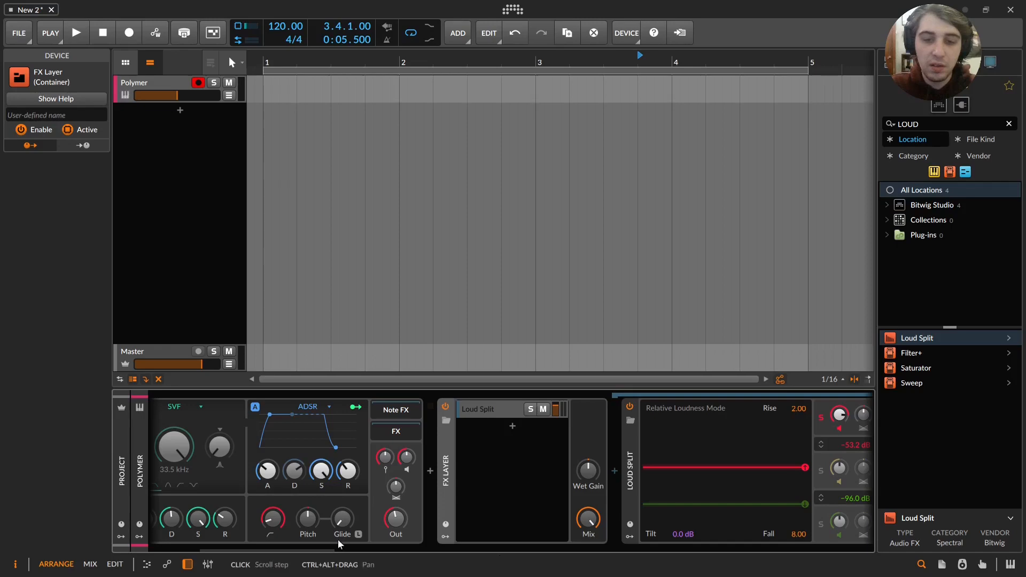
pyautogui.moveTo(315, 546); pyautogui.dragTo(874, 505)
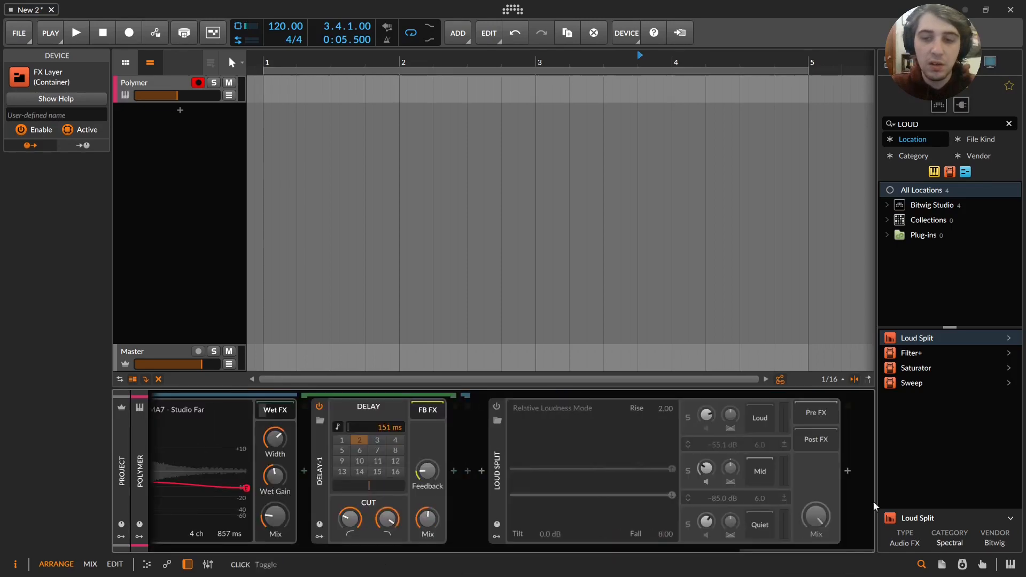
pyautogui.click(496, 407)
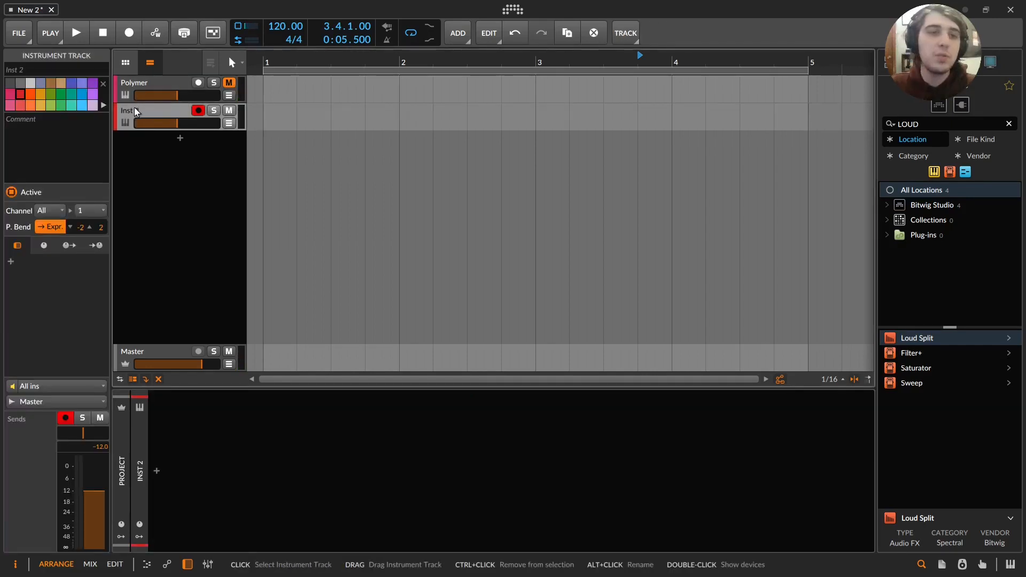
# Find the Polymer synth and insert it on the new second instrument track.
pyautogui.moveTo(932, 126); pyautogui.dragTo(793, 139)
pyautogui.press('BackSpace')
pyautogui.write('POL')
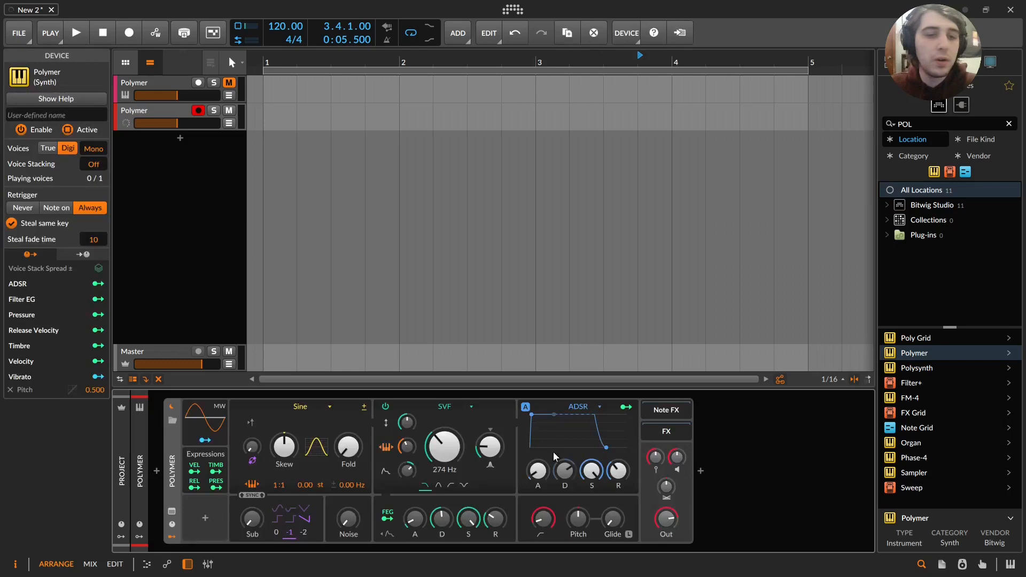
# Load the Fragmented Space Pad preset from the Pad category into the new Polymer.
pyautogui.click(173, 420)
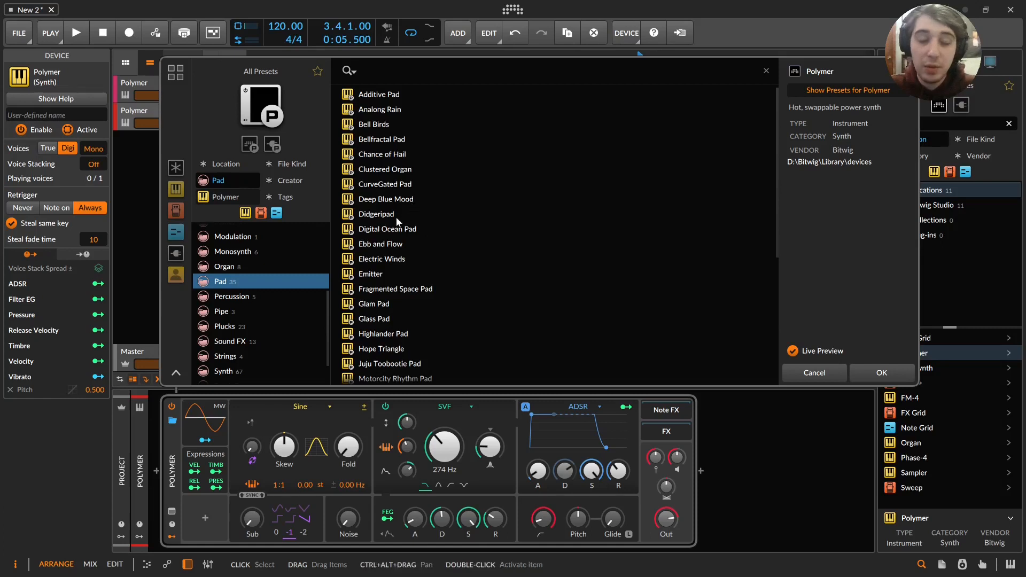
pyautogui.scroll(-3, 411, 256)
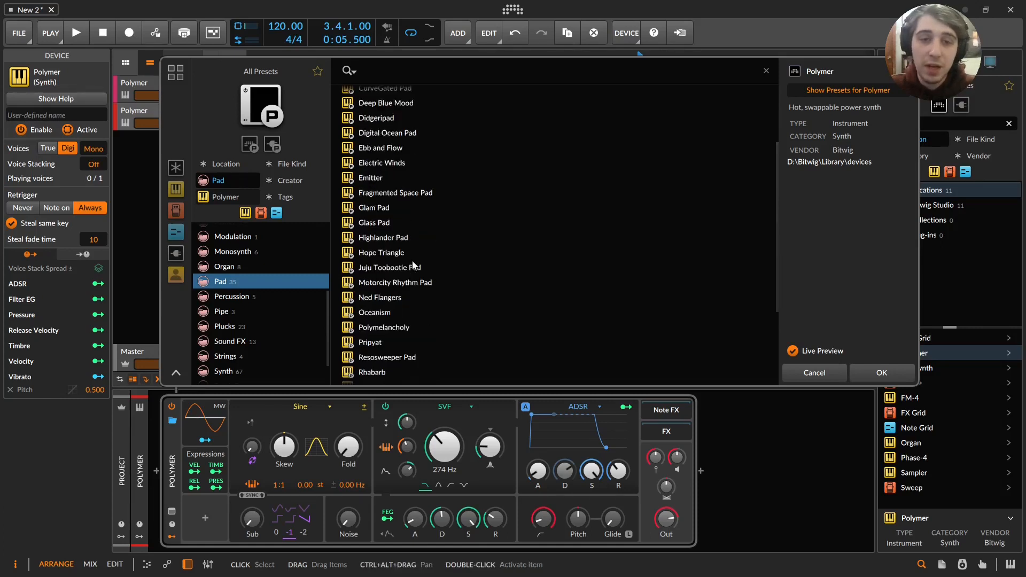
pyautogui.click(422, 199)
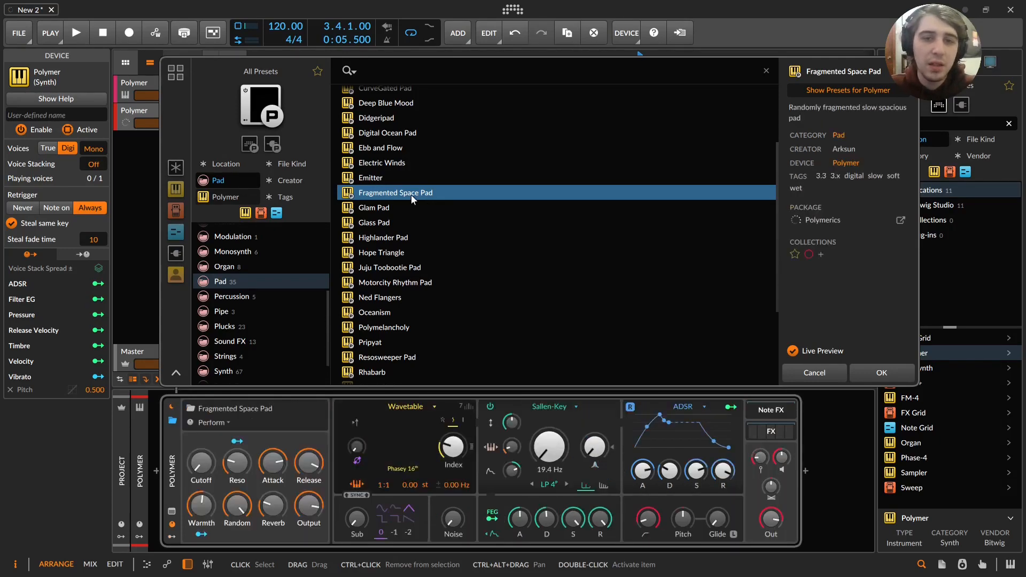
pyautogui.doubleClick(411, 195)
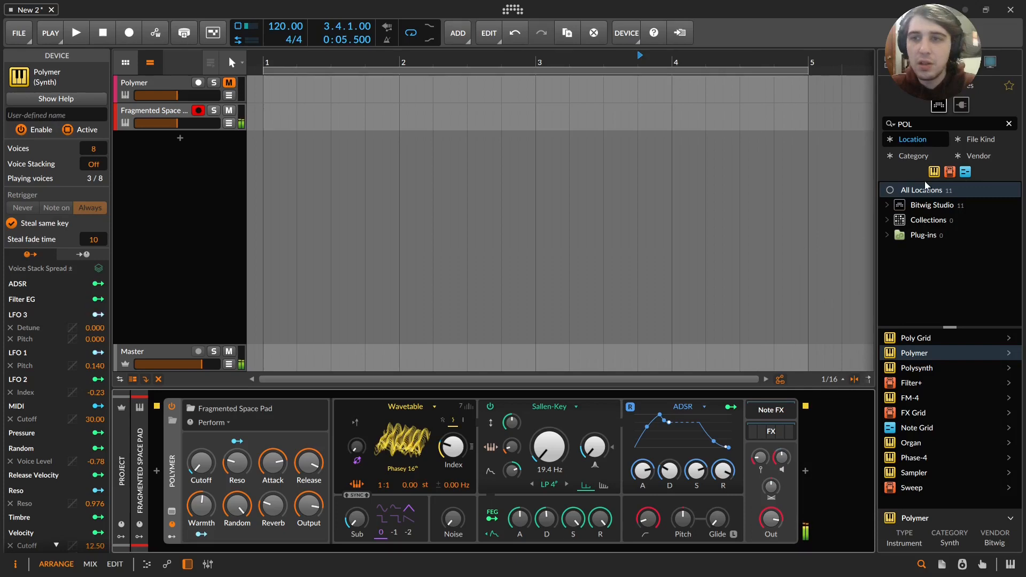
# Search the devices for Loud Split and insert it after the Polymer on the Fragmented Space Pad track.
pyautogui.moveTo(918, 127); pyautogui.dragTo(827, 142)
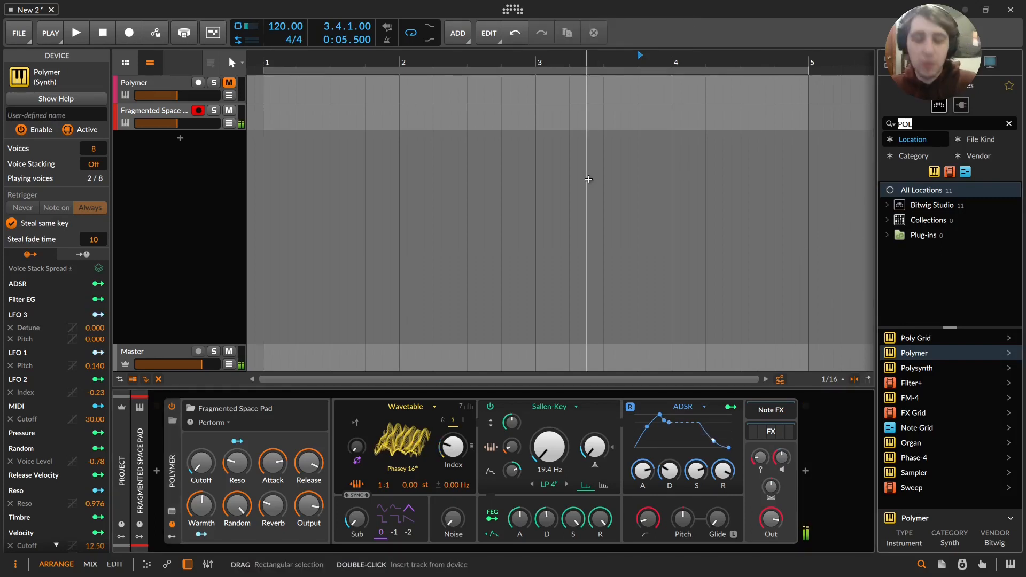
pyautogui.write('LO')
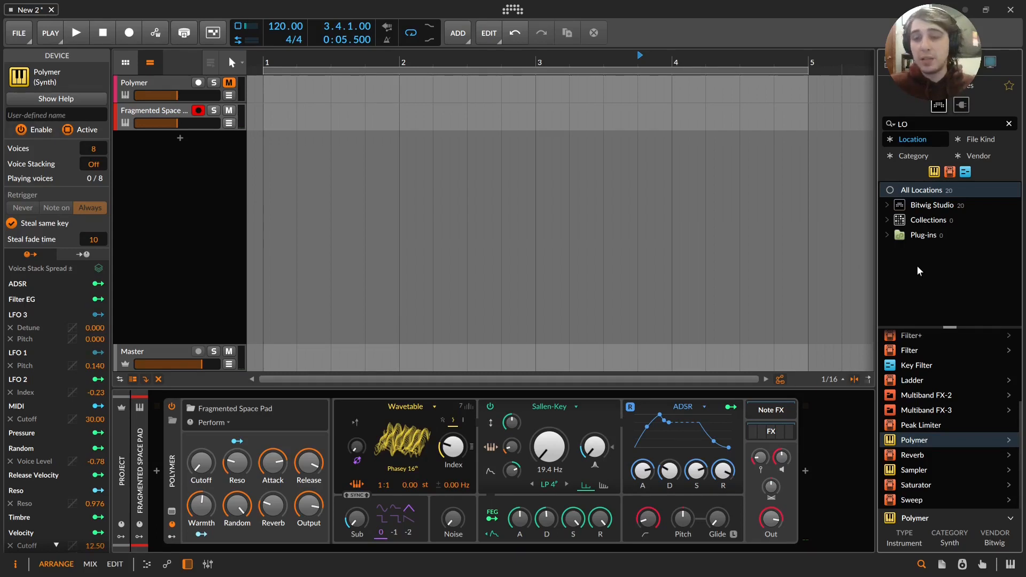
pyautogui.scroll(3, 935, 446)
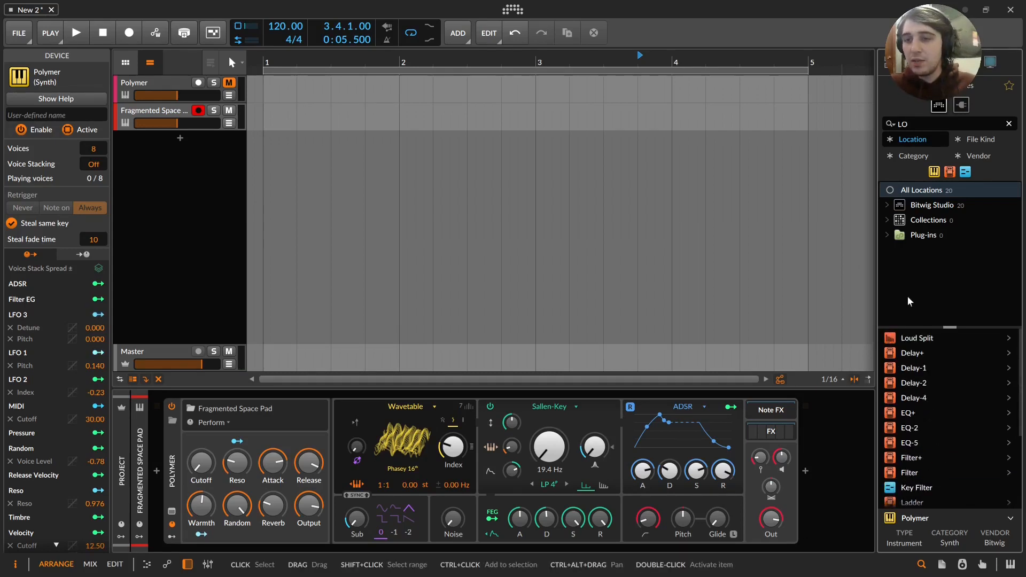
pyautogui.moveTo(918, 338); pyautogui.dragTo(805, 470)
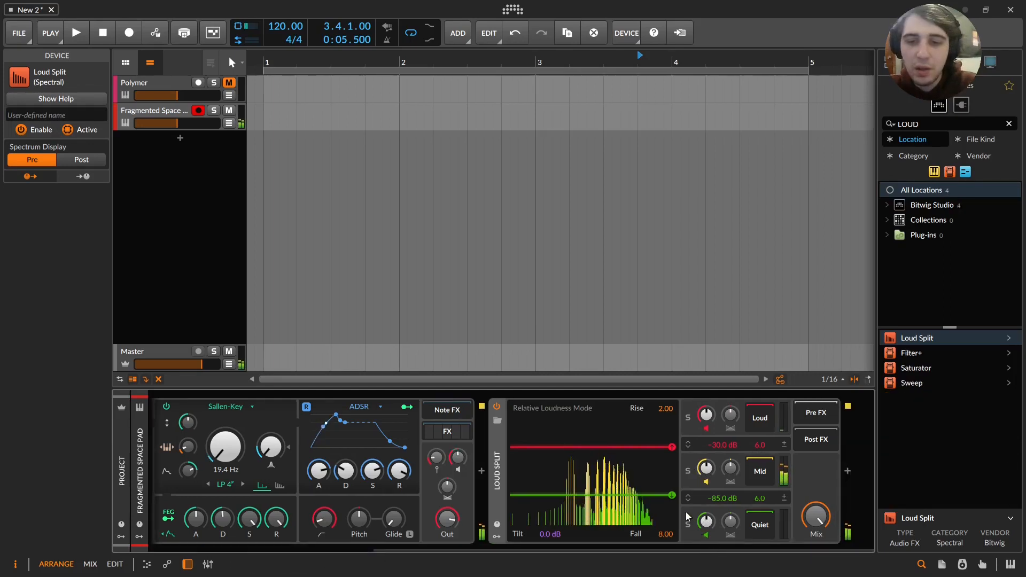
# Set the Loud Split's thresholds to -52.0 dB and -80.7 dB, and solo the Quiet channel with its gain raised.
pyautogui.moveTo(672, 447); pyautogui.dragTo(676, 492)
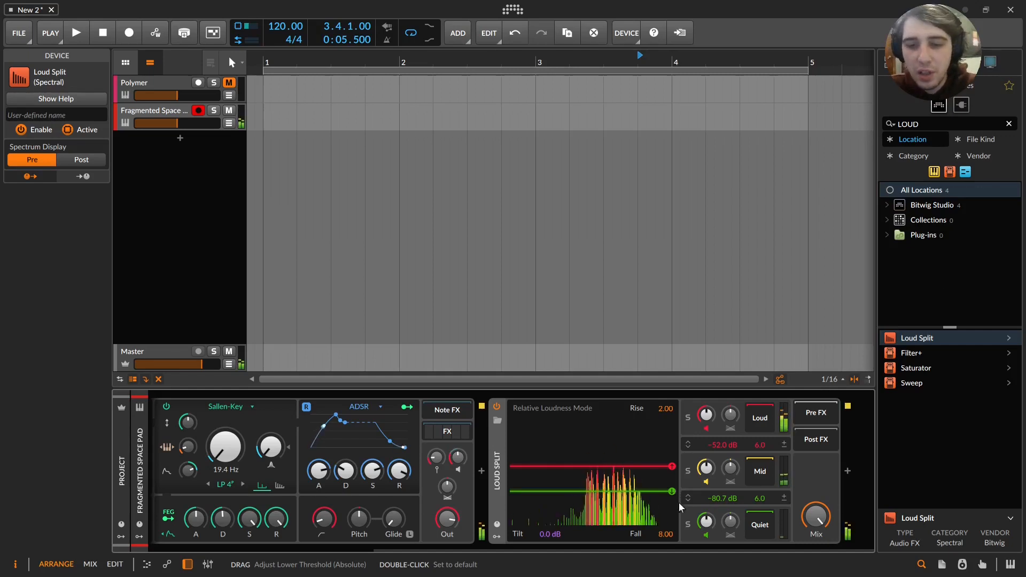
pyautogui.moveTo(706, 521); pyautogui.dragTo(706, 522)
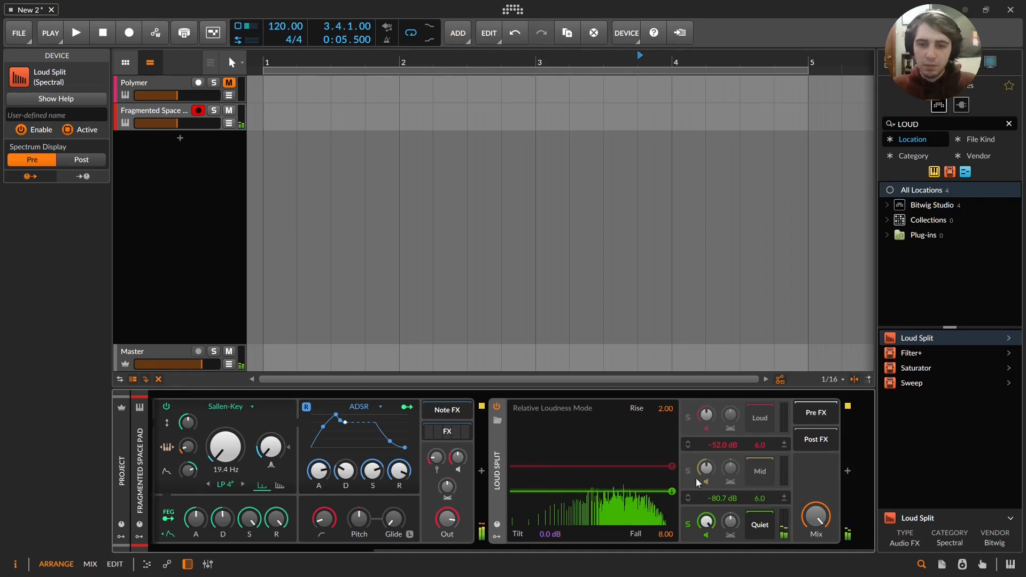
# Try the Loud Split's Tilt at +6.0 dB and -6.0 dB, and return it to 0.0 dB.
pyautogui.moveTo(549, 534); pyautogui.dragTo(550, 514)
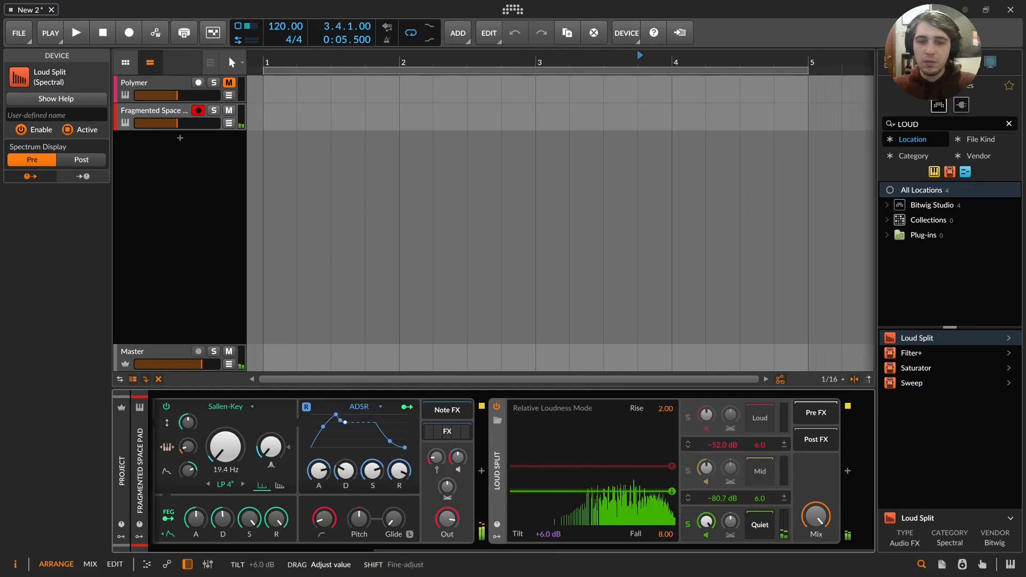
pyautogui.moveTo(550, 534); pyautogui.dragTo(550, 491)
pyautogui.moveTo(550, 535); pyautogui.dragTo(550, 553)
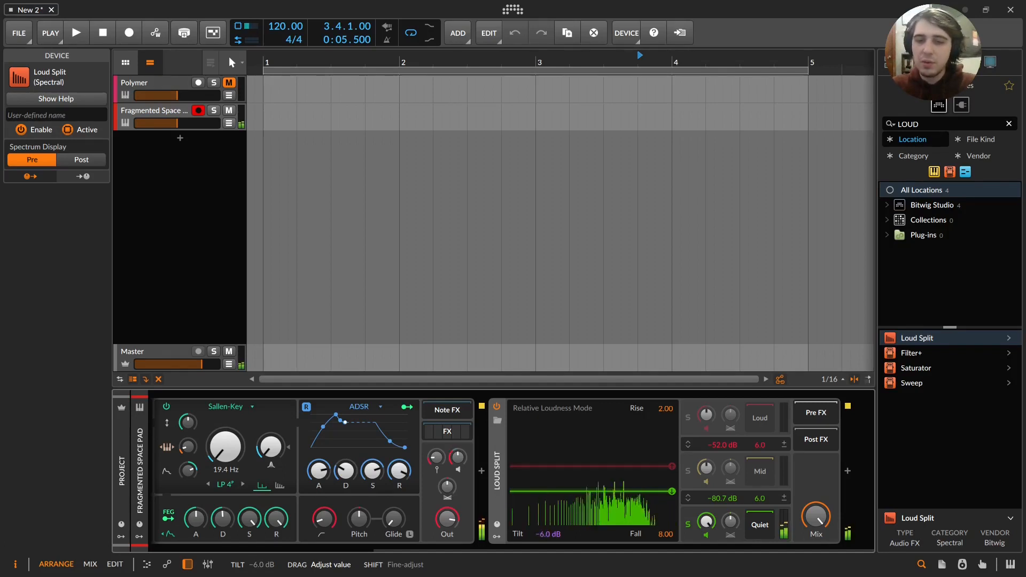
pyautogui.moveTo(550, 536)
pyautogui.mouseDown()
pyautogui.moveTo(551, 513)
pyautogui.moveTo(550, 548)
pyautogui.mouseUp()
pyautogui.doubleClick(551, 536)
pyautogui.tripleClick(550, 536)
pyautogui.write('GGGGGGGGGGGGGGGG')
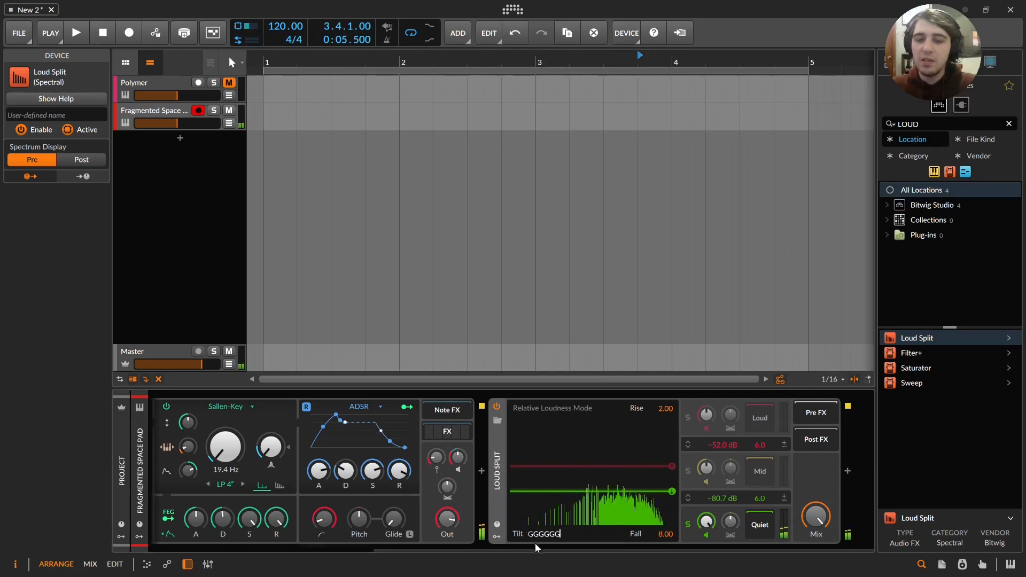
pyautogui.hotkey('ctrl', 'a')
pyautogui.click(930, 324)
# Set the Quiet channel's gain to +7.7 dB, and mute the Mid channel after auditioning the Loud channel in solo.
pyautogui.moveTo(706, 522); pyautogui.dragTo(706, 537)
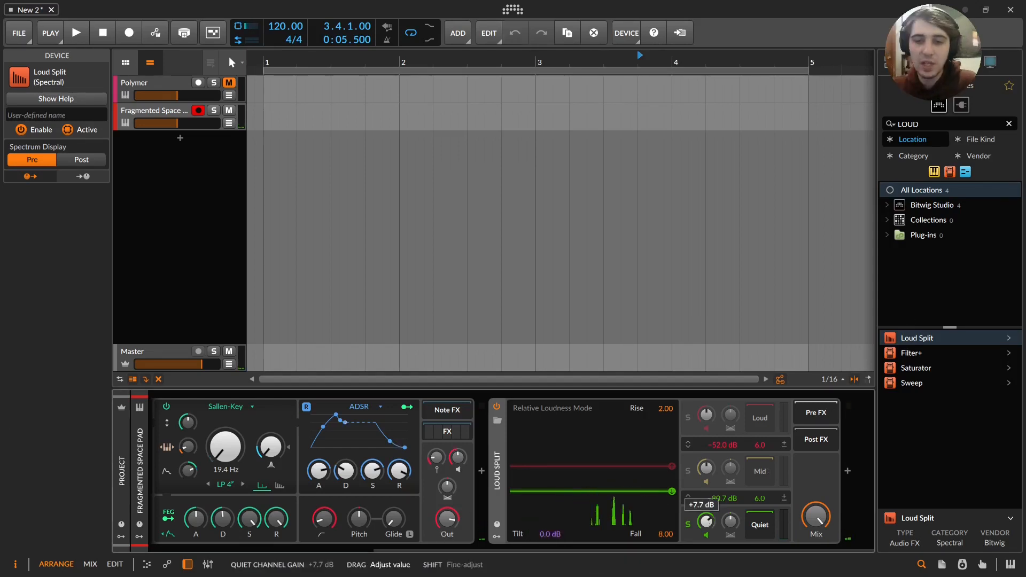
pyautogui.click(688, 418)
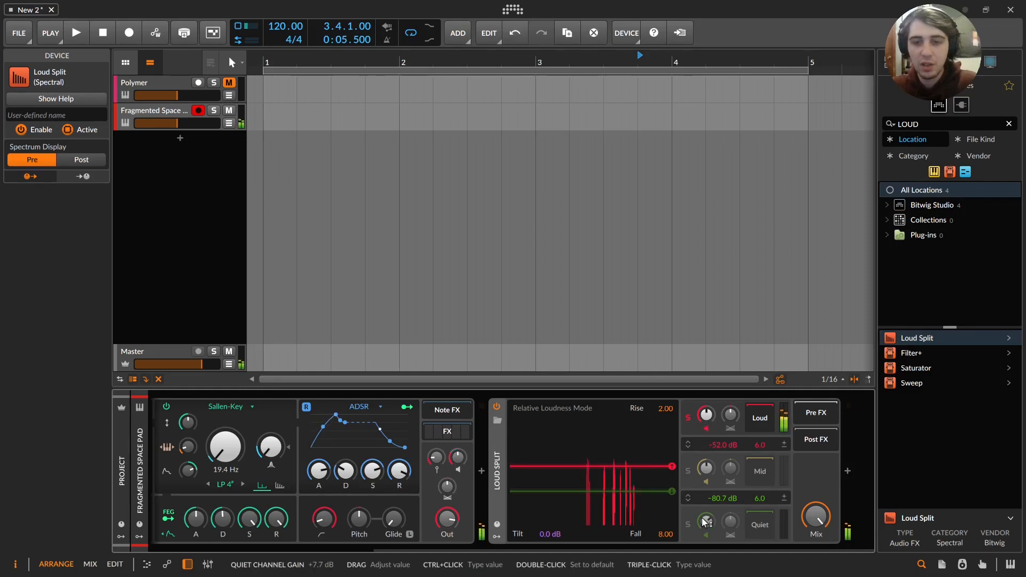
pyautogui.click(688, 418)
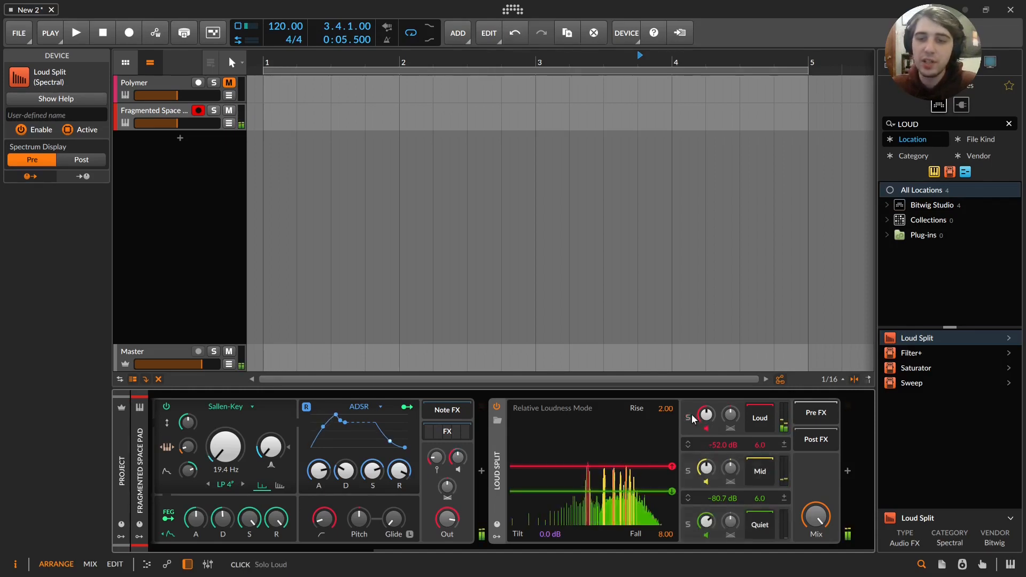
pyautogui.click(706, 481)
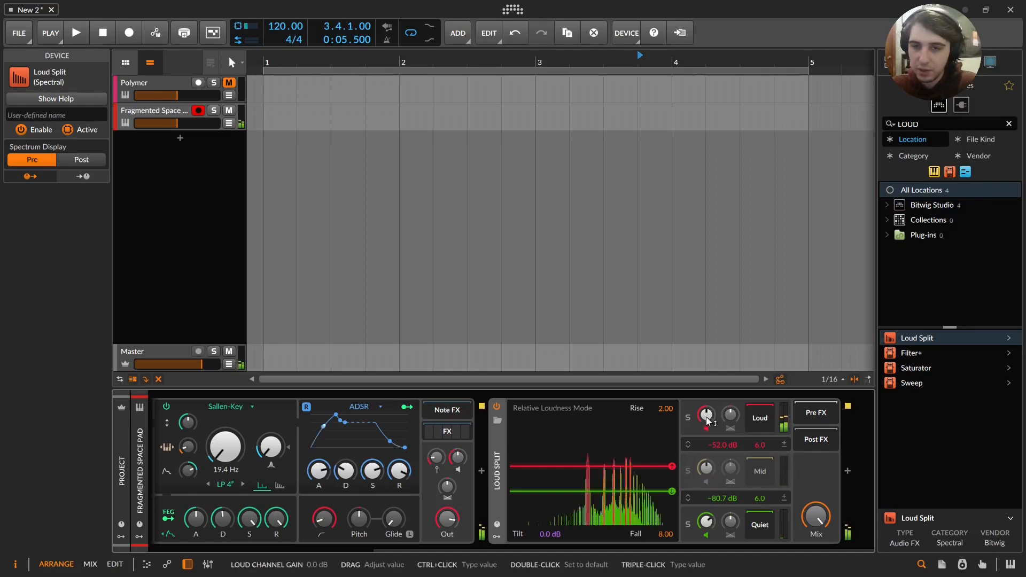
# Set the Loud Split's thresholds to -58.1 dB and -103 dB, Loud gain to -30.4 dB and Quiet gain to +18.1 dB.
pyautogui.moveTo(673, 468); pyautogui.dragTo(677, 510)
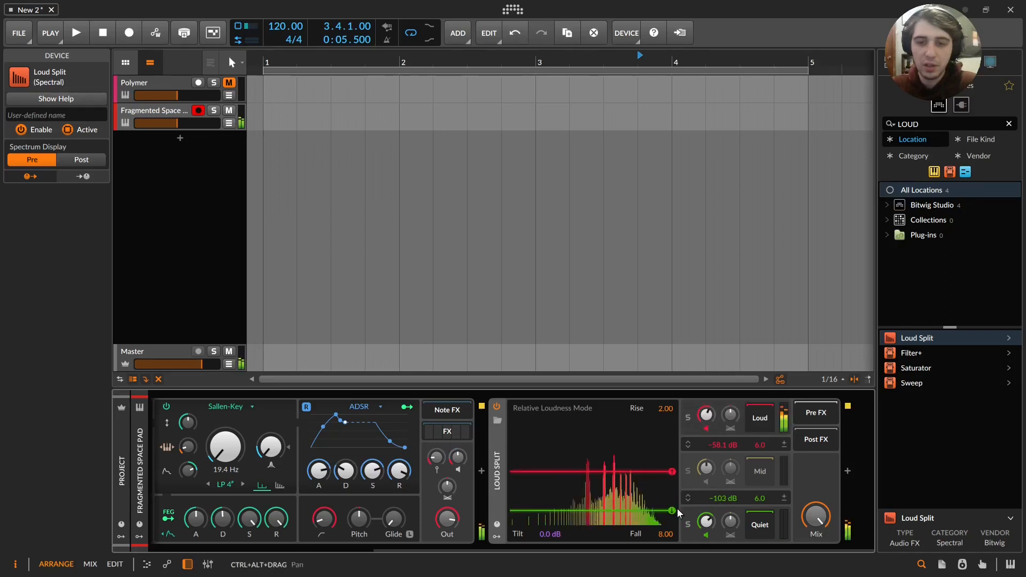
pyautogui.moveTo(706, 415); pyautogui.dragTo(707, 438)
pyautogui.moveTo(707, 522); pyautogui.dragTo(706, 503)
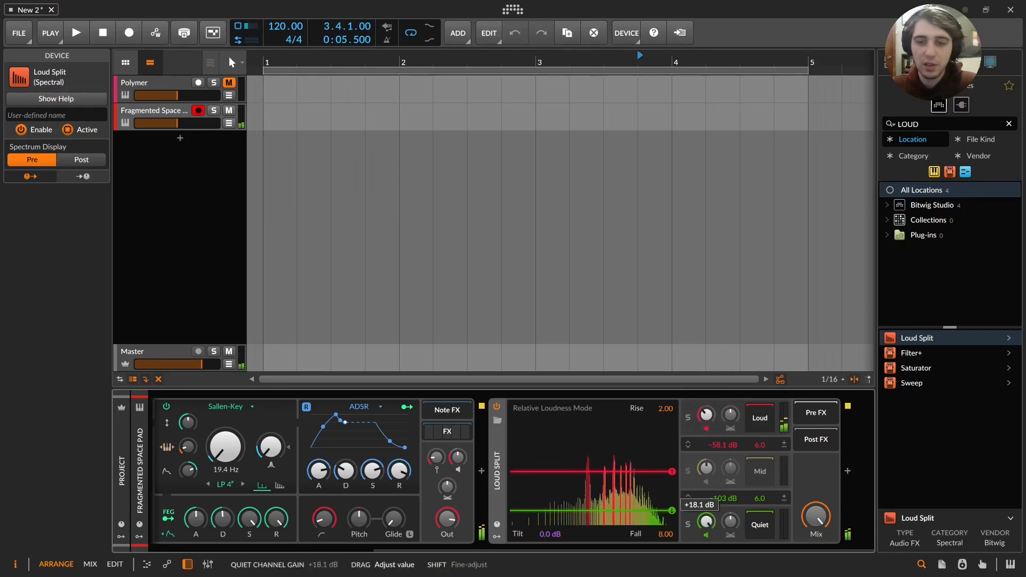
pyautogui.moveTo(706, 415); pyautogui.dragTo(708, 425)
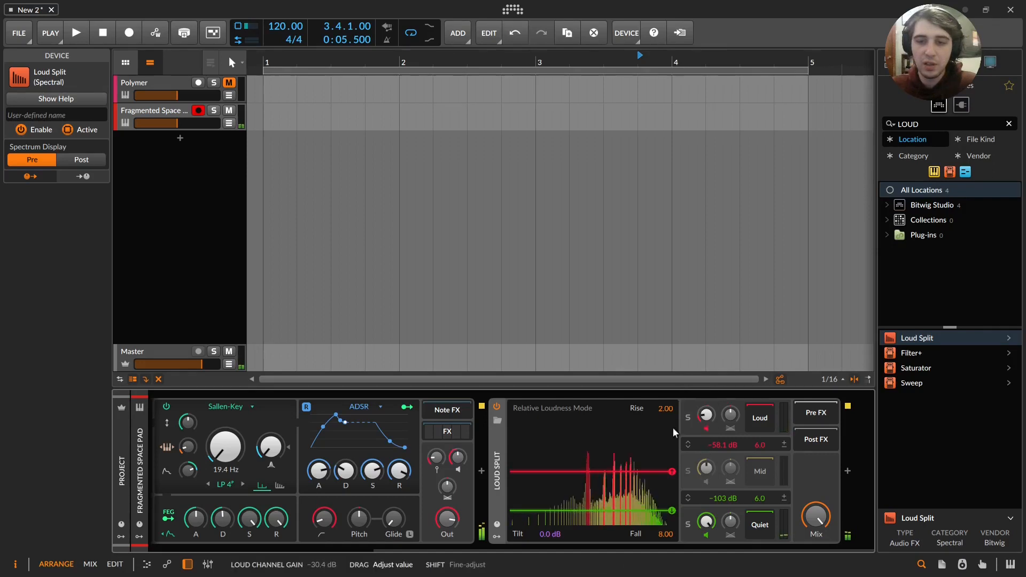
# Switch the Loud Split's spectrum display to Post, and set its upper threshold to -73.4 dB and Tilt to -6.0 dB.
pyautogui.click(81, 159)
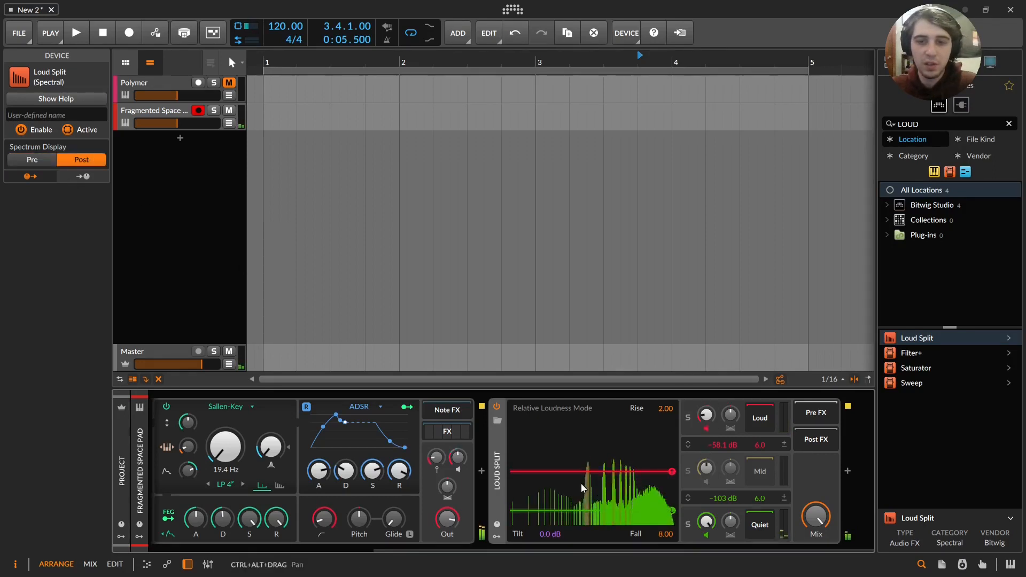
pyautogui.moveTo(672, 472); pyautogui.dragTo(673, 482)
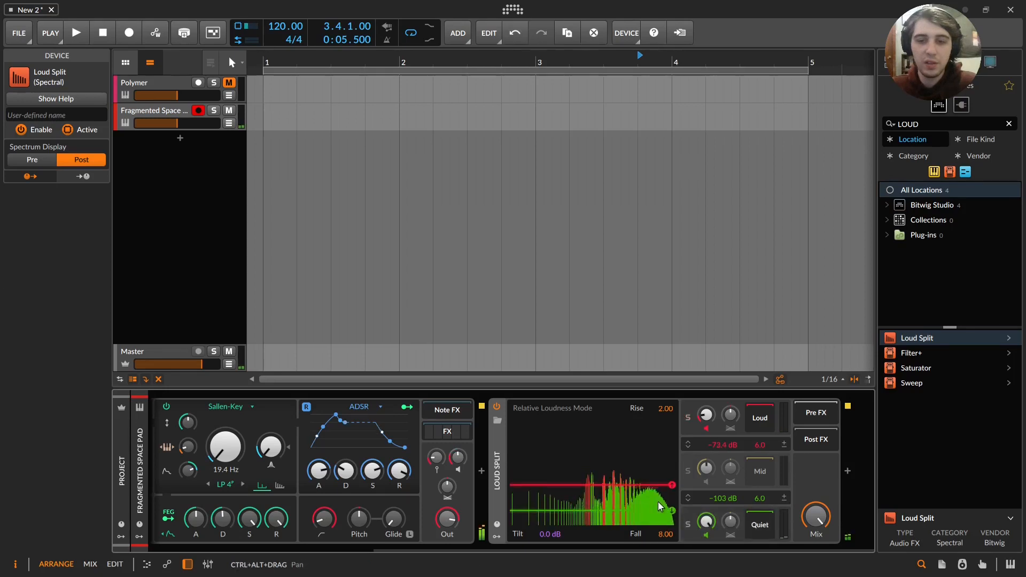
pyautogui.moveTo(540, 532); pyautogui.dragTo(539, 538)
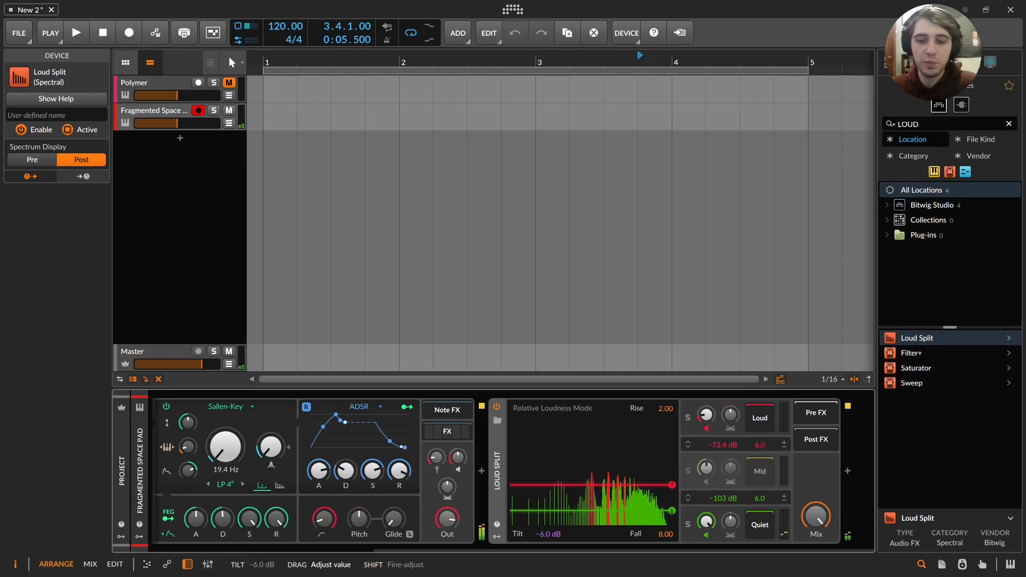
pyautogui.moveTo(546, 536); pyautogui.dragTo(546, 536)
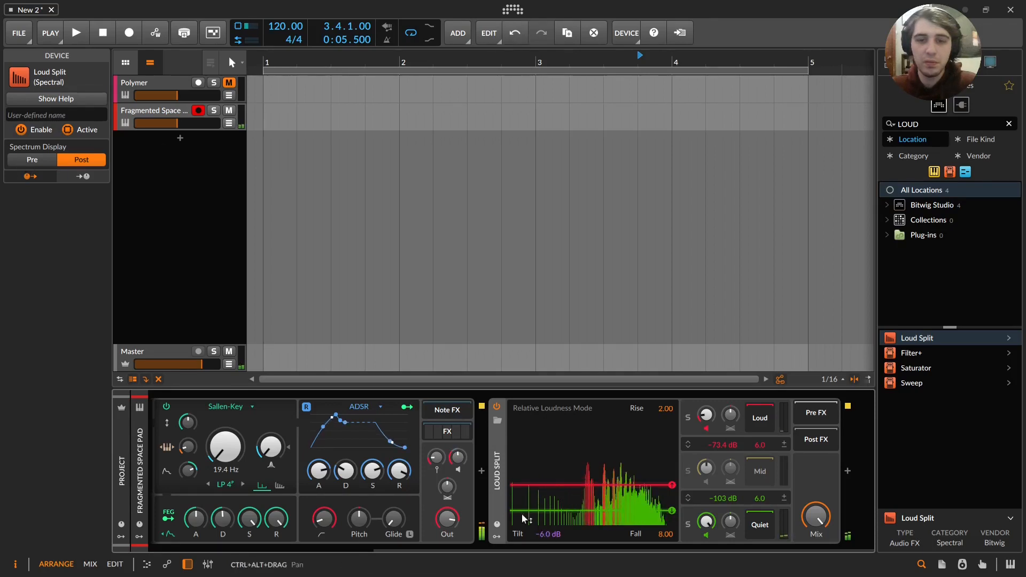
# Search the device browser for "eq", and compare the Loud Split's Pre and Post spectrum displays.
pyautogui.click(908, 124)
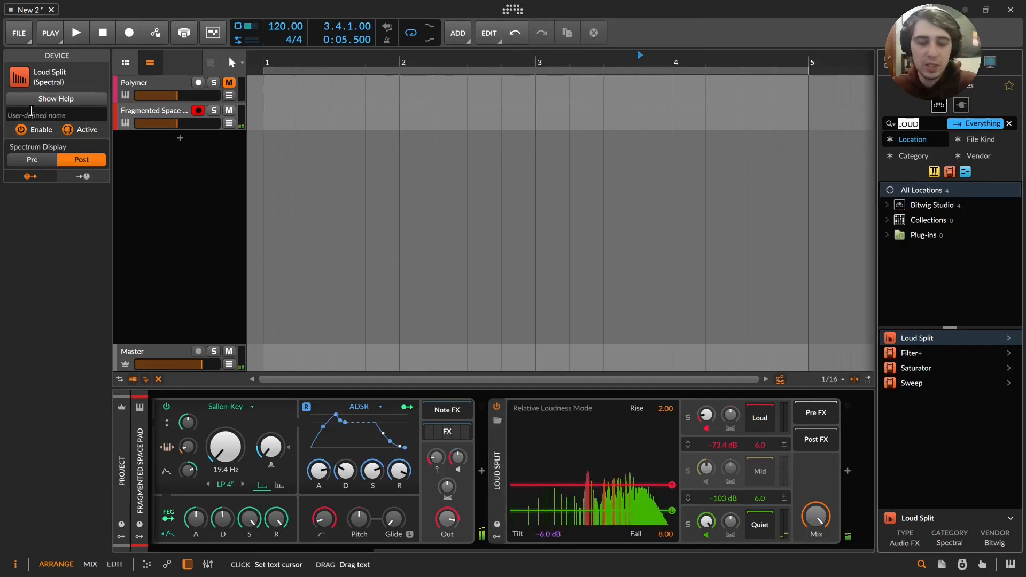
pyautogui.write('eq')
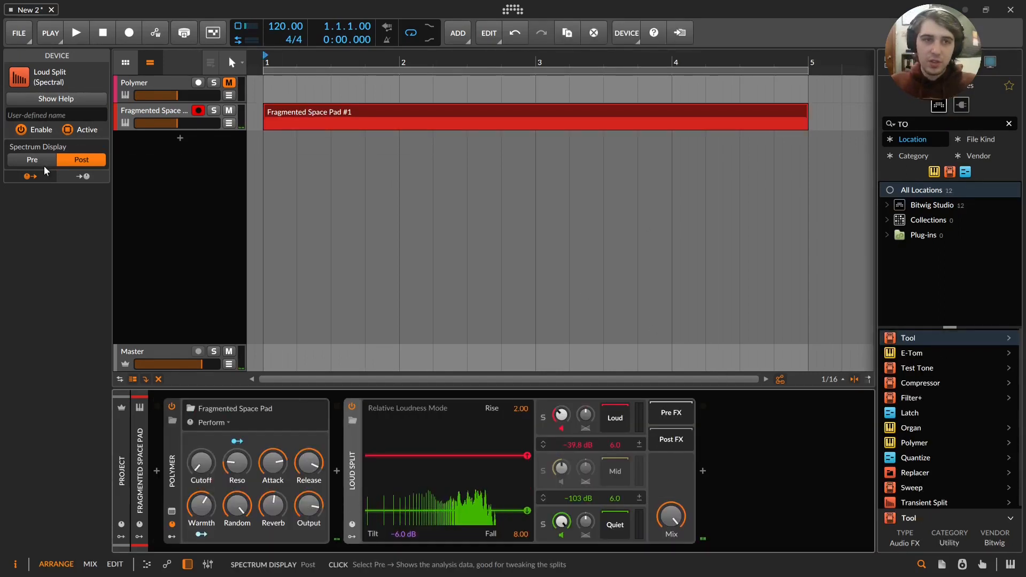
pyautogui.click(50, 161)
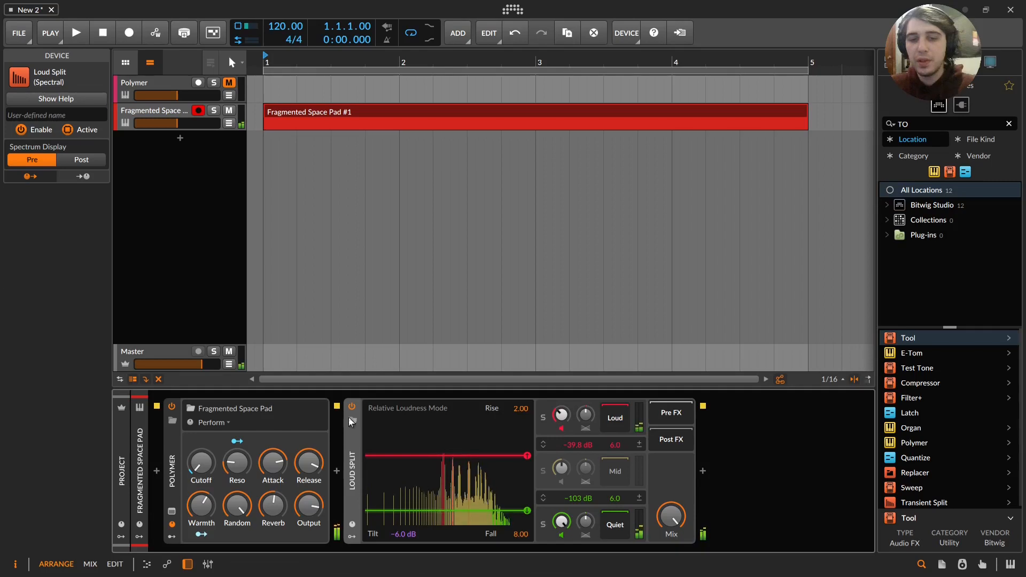
pyautogui.click(91, 159)
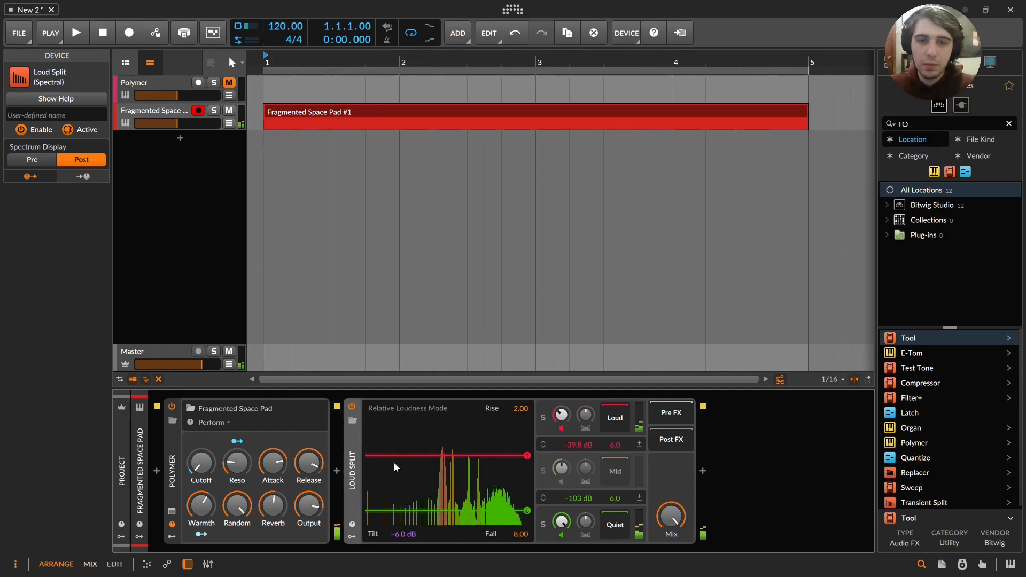
# Bypass and re-enable the Loud Split twice to compare the pad with and without it.
pyautogui.click(352, 406)
pyautogui.click(352, 407)
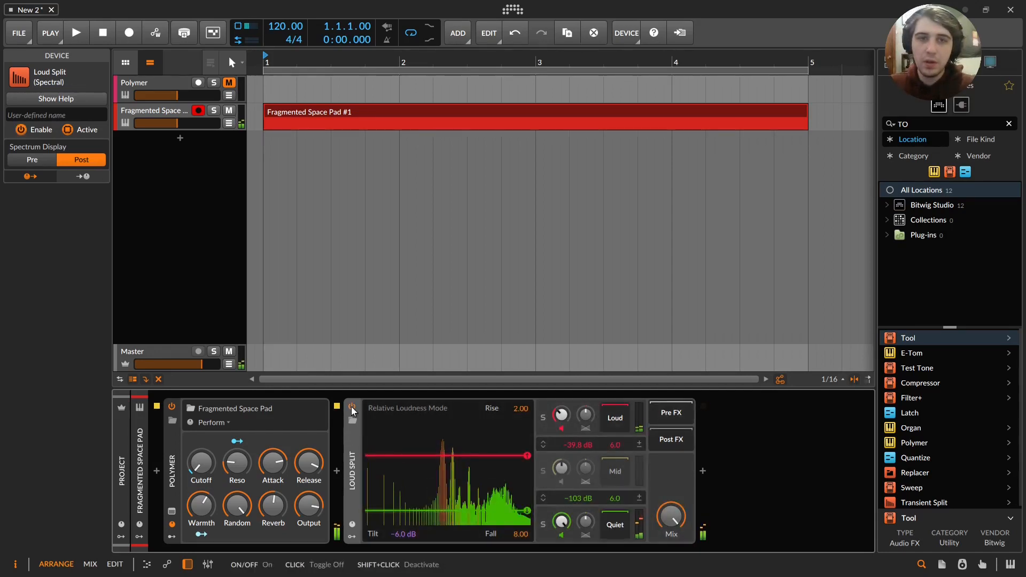
pyautogui.click(352, 406)
pyautogui.click(351, 406)
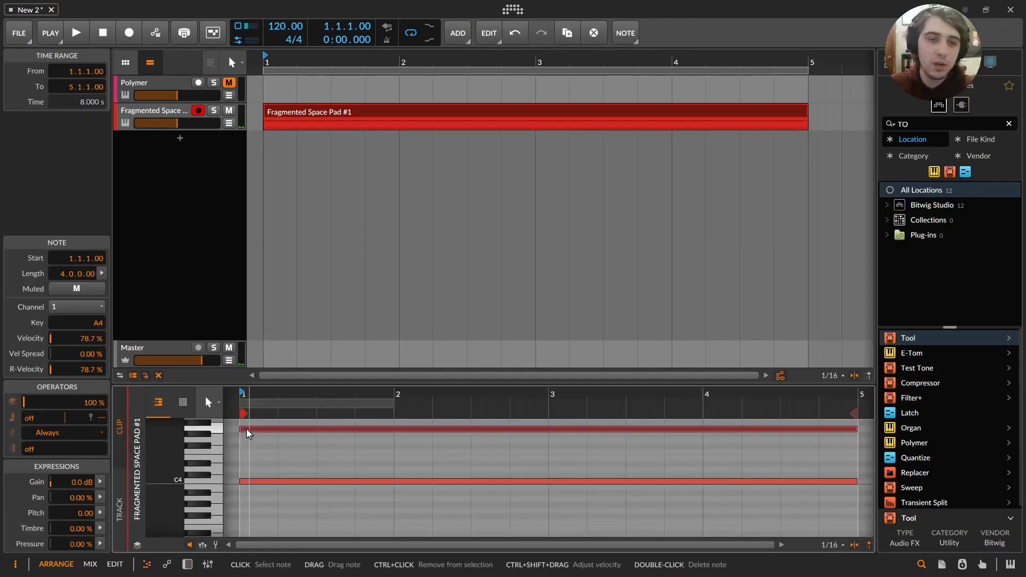
# Add an F5 note four bars long at the start of the Fragmented Space Pad clip, and play the arrangement.
pyautogui.scroll(2, 249, 444)
pyautogui.scroll(2, 249, 450)
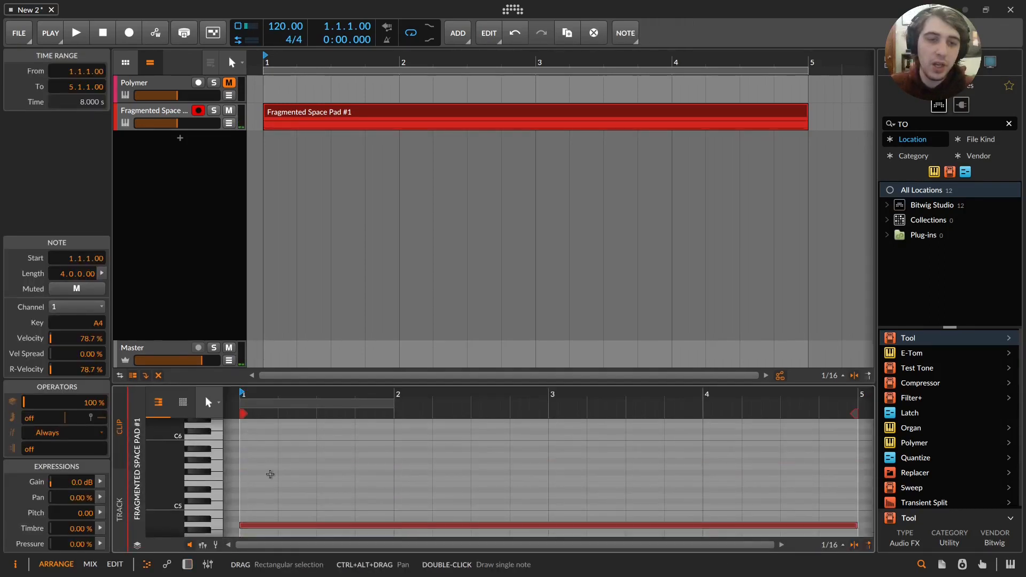
pyautogui.click(245, 475)
pyautogui.doubleClick(245, 476)
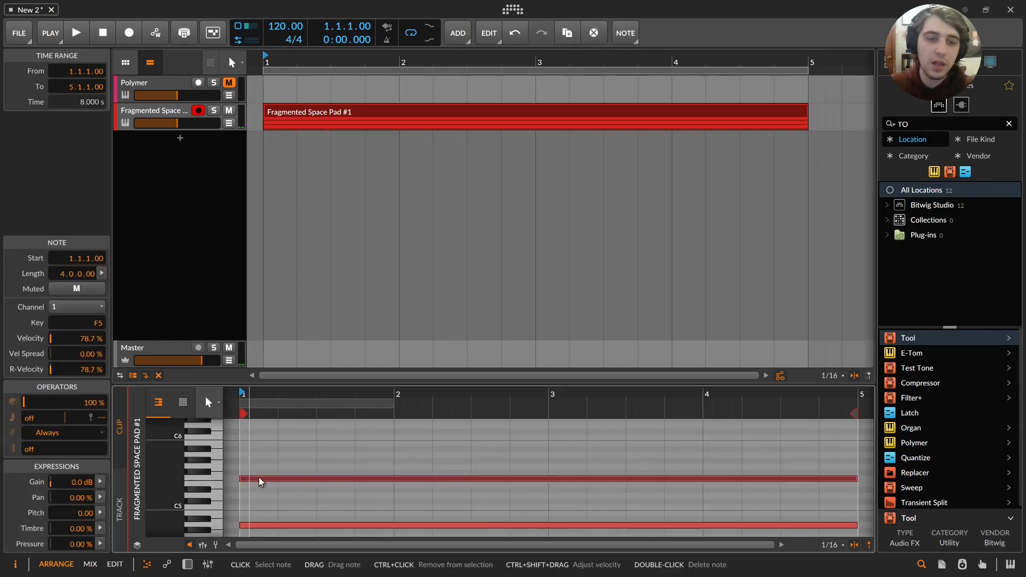
pyautogui.press('space')
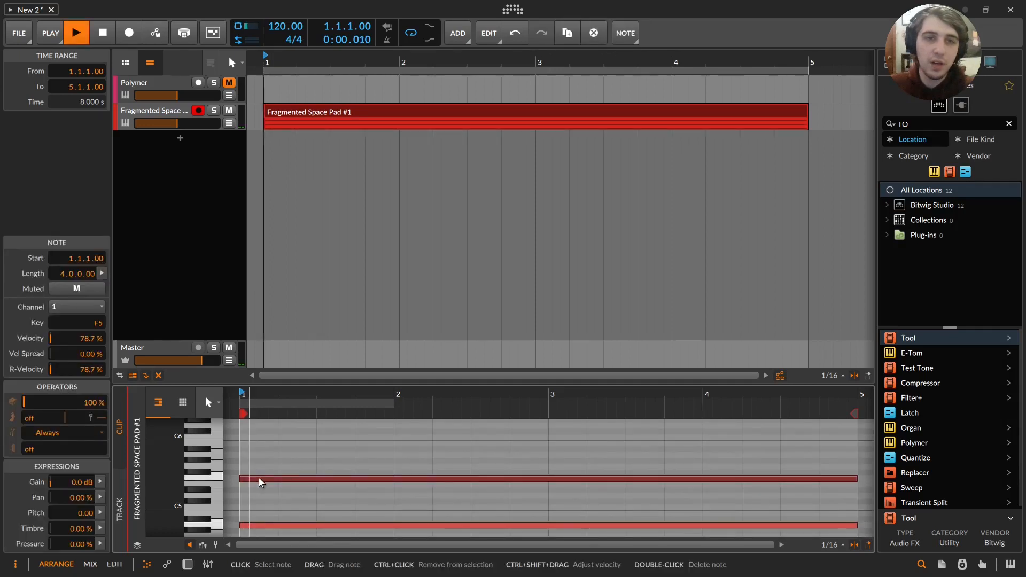
# Create a clip on the Polymer track spanning bars 1 to 5.
pyautogui.doubleClick(165, 80)
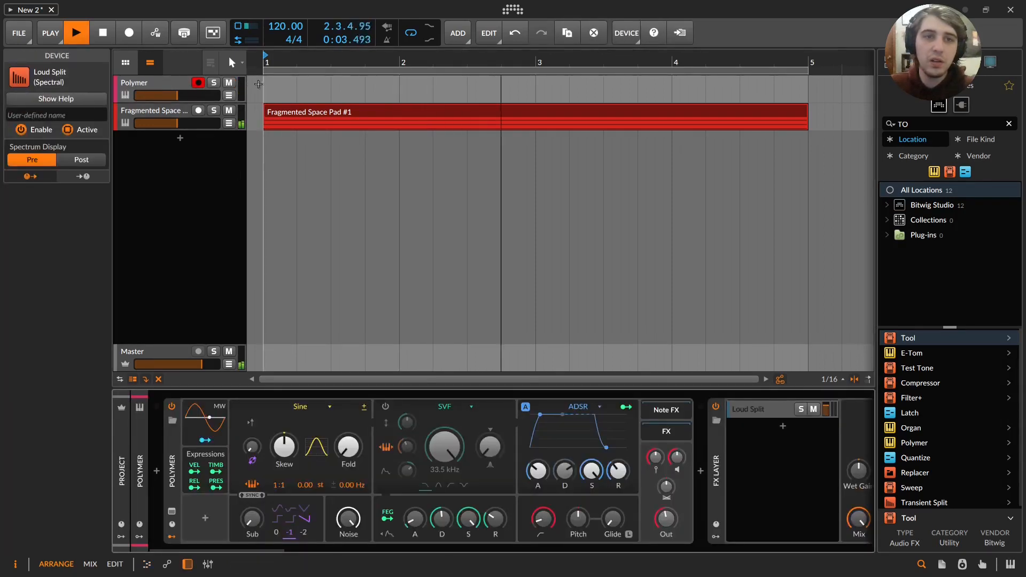
pyautogui.doubleClick(397, 90)
pyautogui.moveTo(397, 90); pyautogui.dragTo(808, 90)
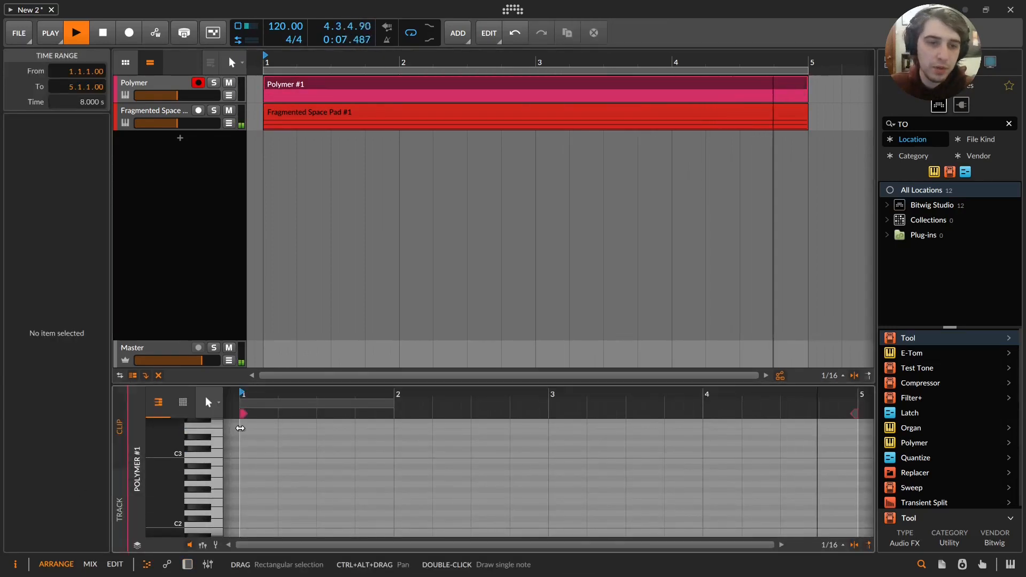
# Add a four-bar D#3 note at the start of the Polymer clip, and lower the Polymer track's volume.
pyautogui.doubleClick(244, 438)
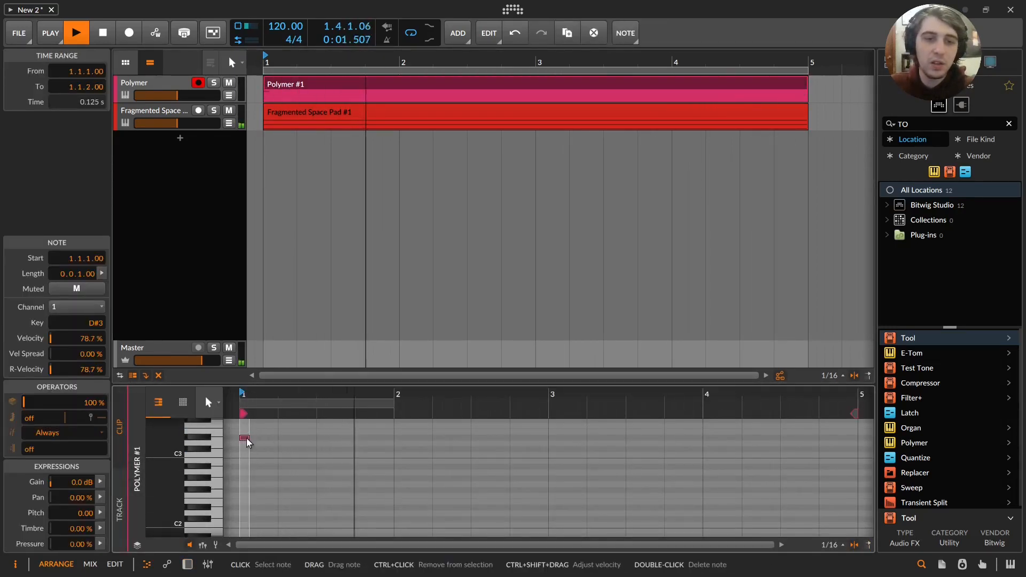
pyautogui.moveTo(249, 439); pyautogui.dragTo(857, 438)
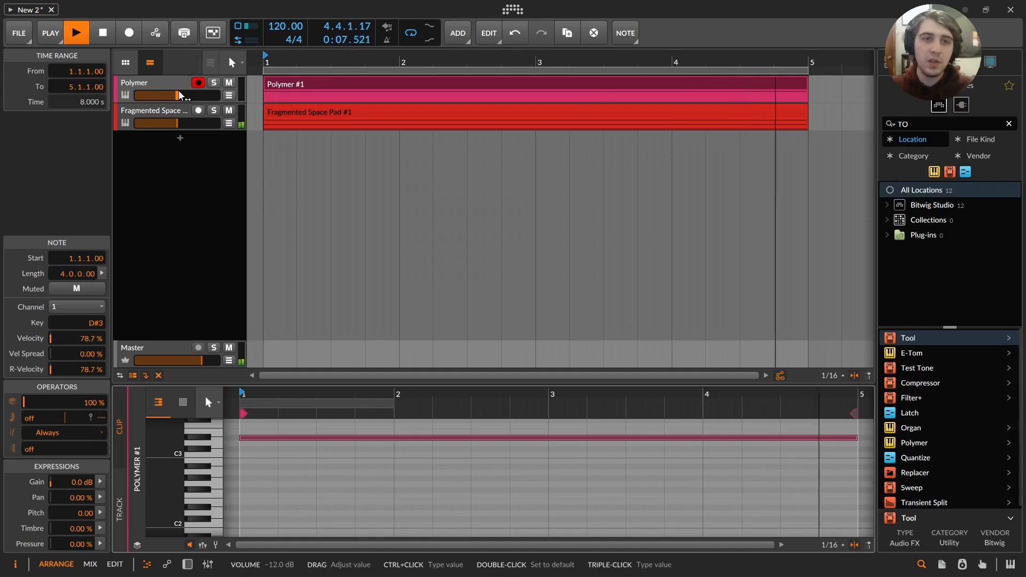
pyautogui.moveTo(179, 93); pyautogui.dragTo(159, 96)
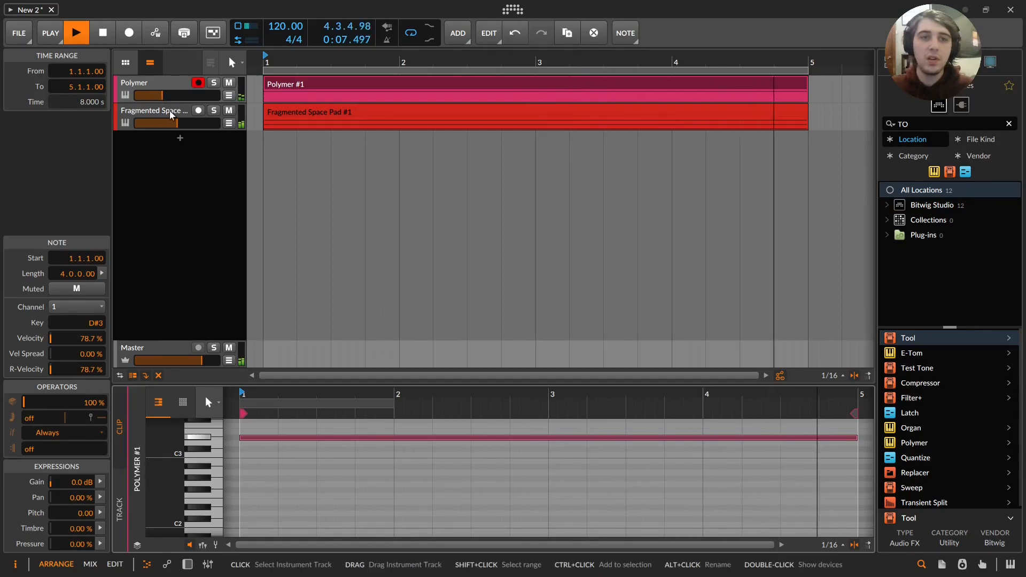
# Select the Fragmented Space Pad track and examine the notes in its clip.
pyautogui.click(286, 115)
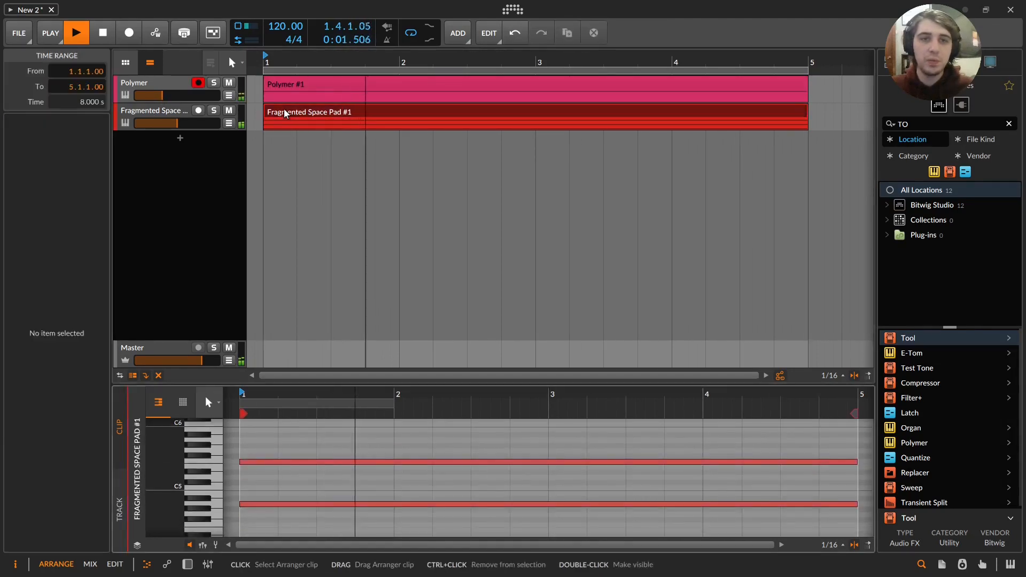
pyautogui.click(161, 110)
pyautogui.click(293, 114)
pyautogui.click(293, 113)
pyautogui.click(293, 114)
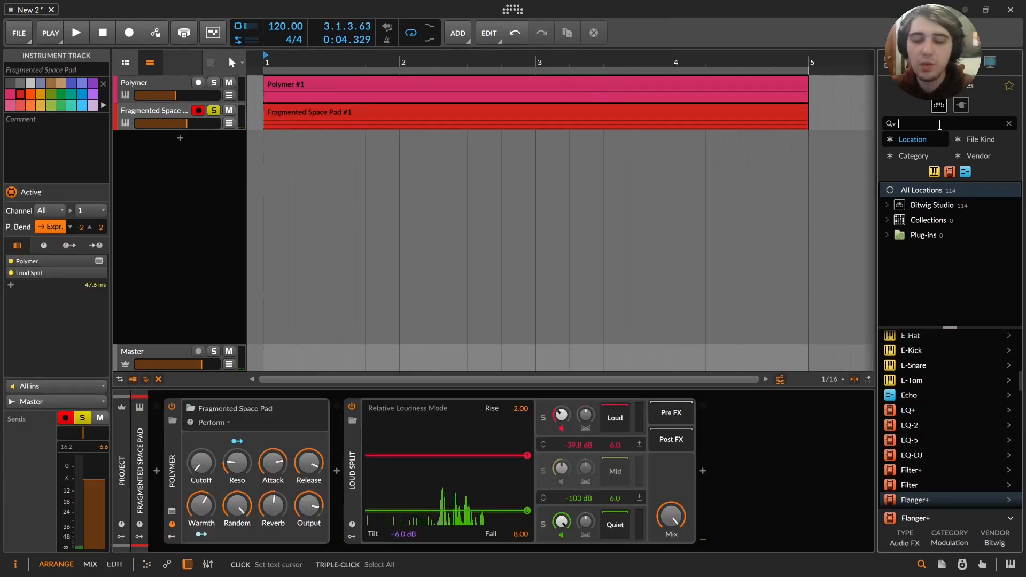
# Add a second Loud Split after the pad's first one, and set its thresholds to -48.3 dB and -91.7 dB during playback.
pyautogui.click(939, 124)
pyautogui.write('LOUD')
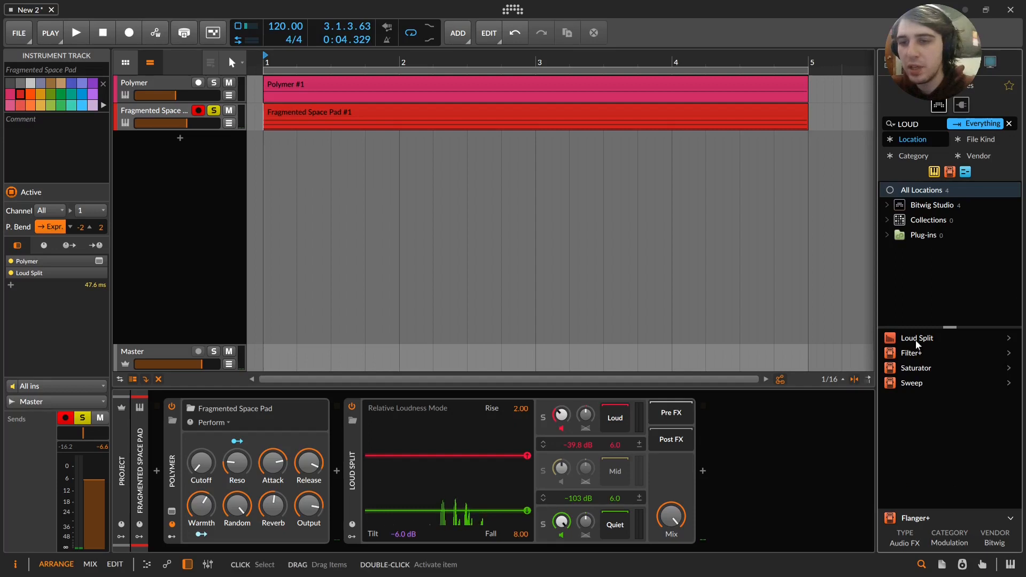
pyautogui.doubleClick(917, 339)
pyautogui.press('space')
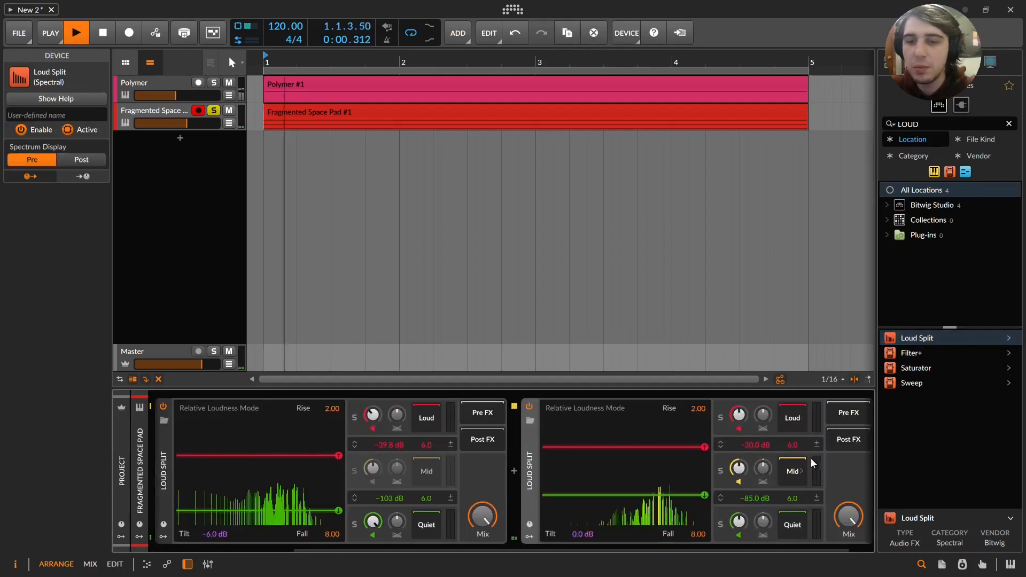
pyautogui.moveTo(704, 447); pyautogui.dragTo(704, 502)
# Try a Phaser+ in the Mid channel of the second Loud Split.
pyautogui.moveTo(924, 126); pyautogui.dragTo(843, 131)
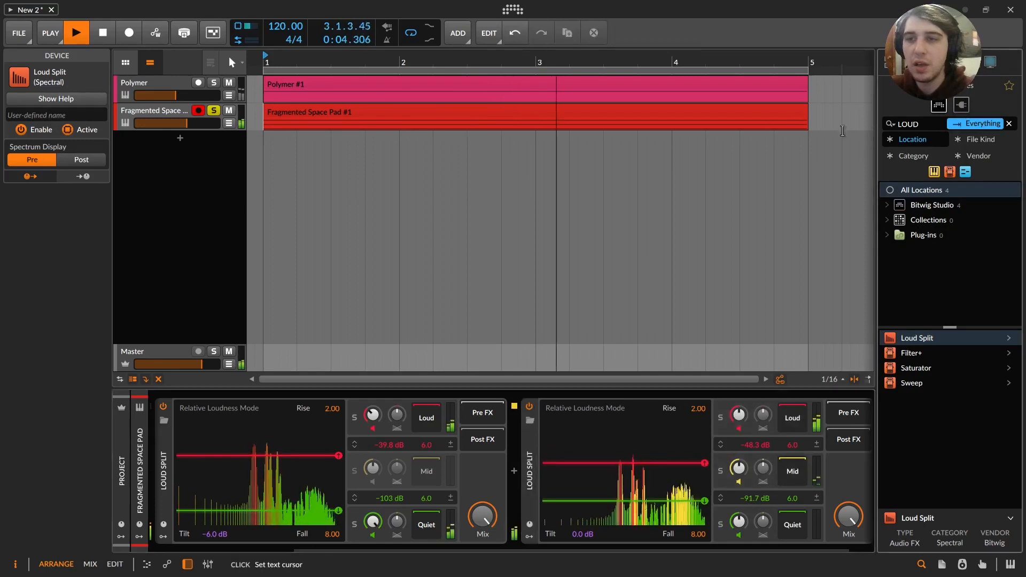
pyautogui.write('PHAS')
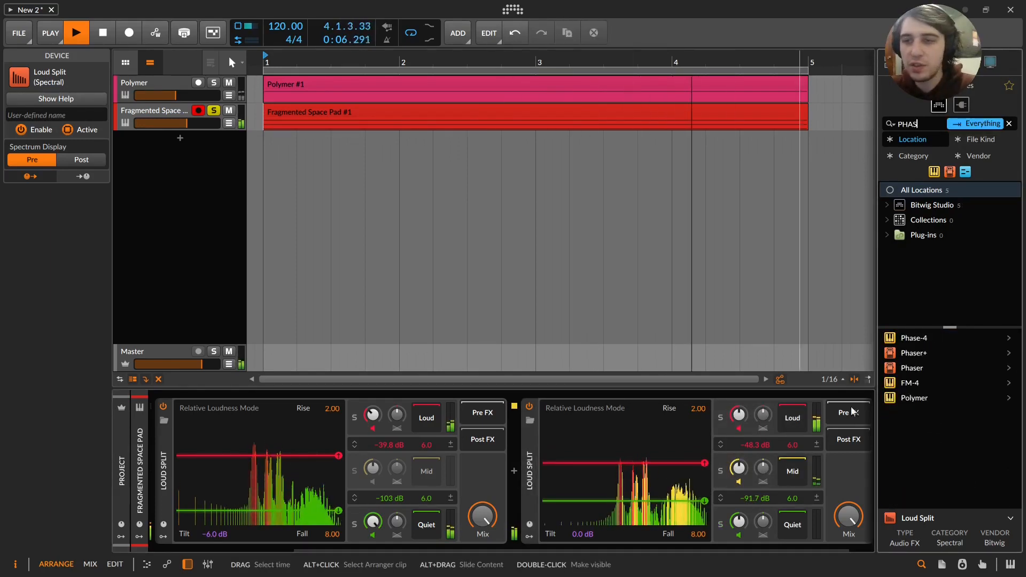
pyautogui.click(997, 353)
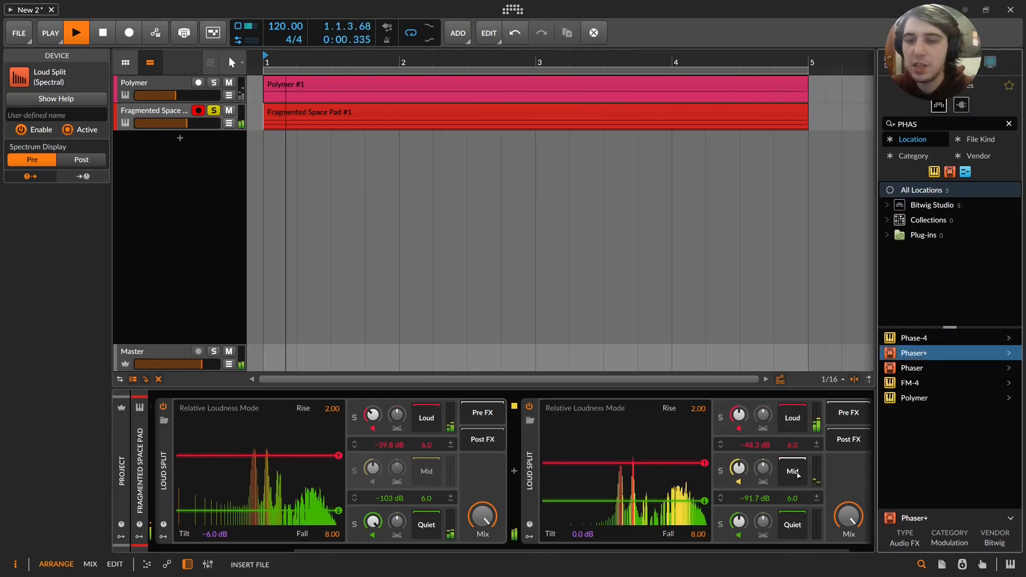
pyautogui.moveTo(797, 473); pyautogui.dragTo(796, 474)
pyautogui.moveTo(752, 550); pyautogui.dragTo(817, 522)
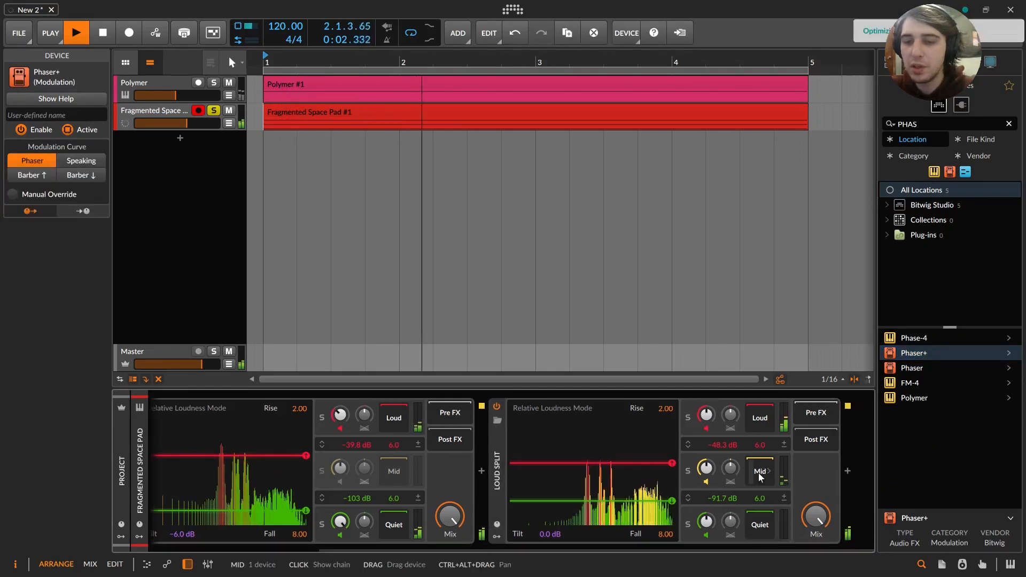
pyautogui.click(759, 472)
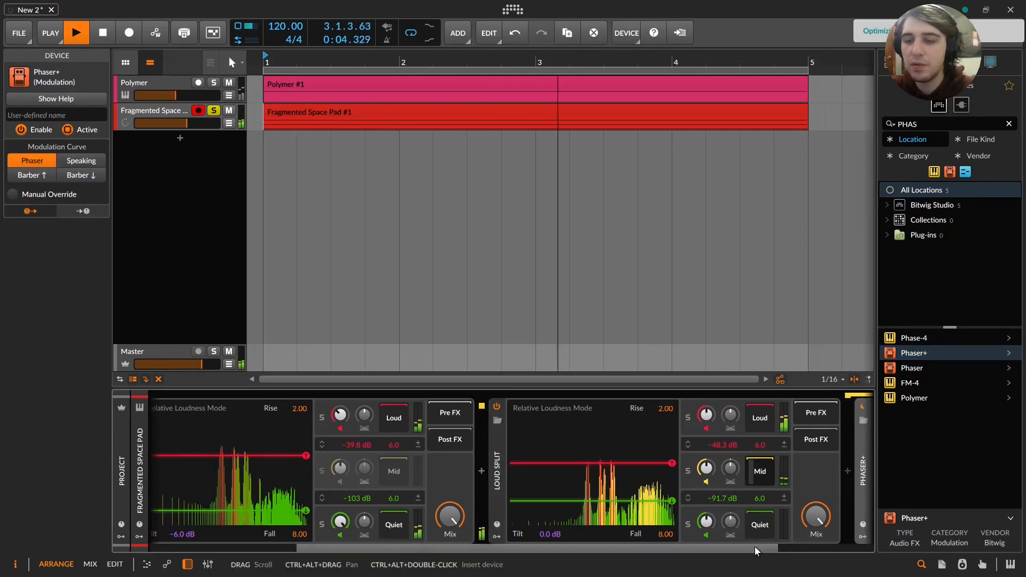
pyautogui.moveTo(755, 547); pyautogui.dragTo(929, 392)
# Stop playback, add a Convolution after the second Loud Split, and load the Ancient Train Station Tower impulse.
pyautogui.press('space')
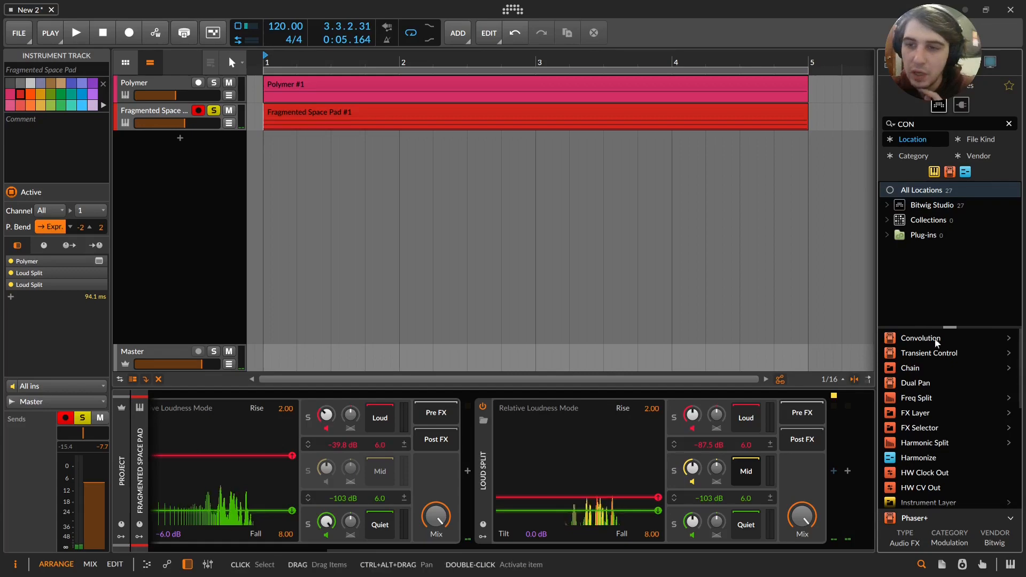
pyautogui.doubleClick(937, 339)
pyautogui.click(740, 405)
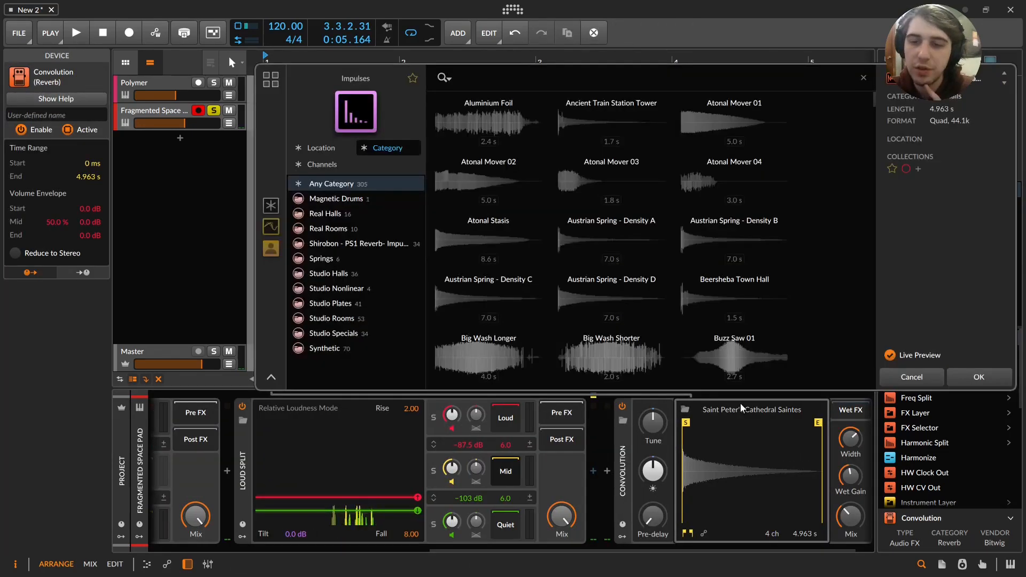
pyautogui.doubleClick(579, 120)
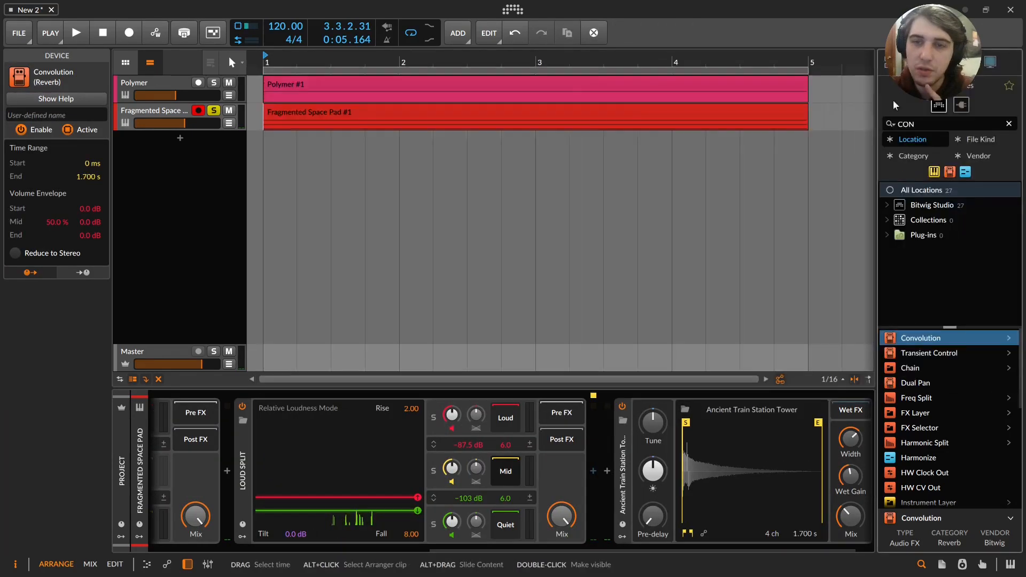
# Insert a Loud Split into the Convolution's Wet FX chain, and set the Convolution's Mix to 100%.
pyautogui.moveTo(929, 126); pyautogui.dragTo(535, 126)
pyautogui.write('LOUD')
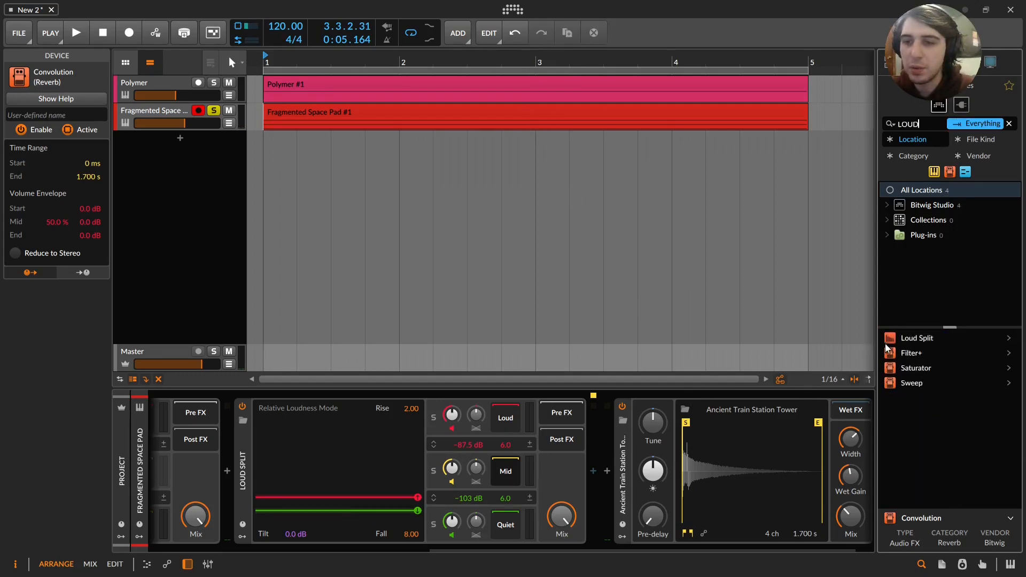
pyautogui.click(892, 342)
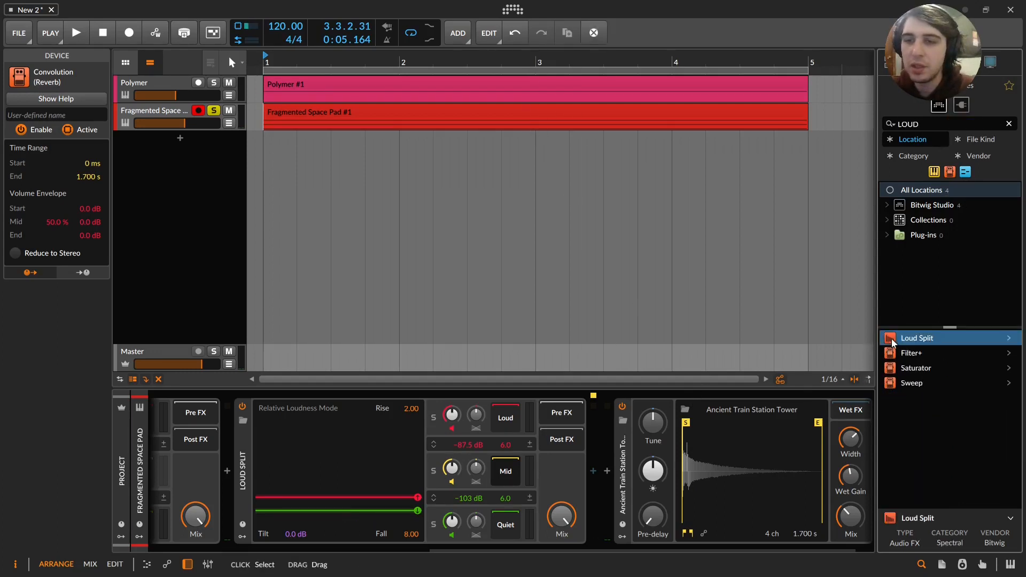
pyautogui.moveTo(834, 412); pyautogui.dragTo(836, 412)
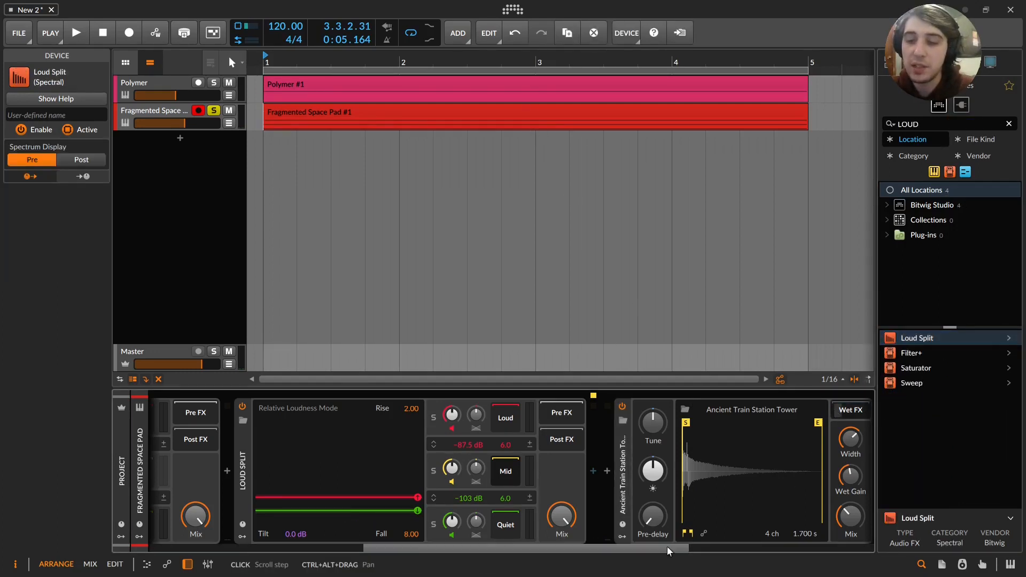
pyautogui.moveTo(676, 548); pyautogui.dragTo(1023, 510)
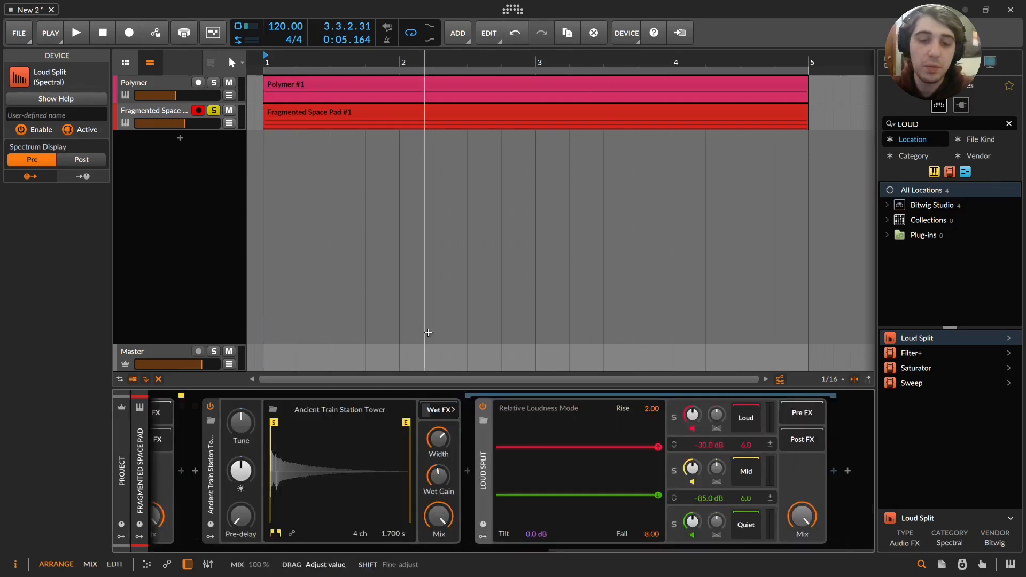
# During playback, enable Relative Loudness Mode on the Wet FX Loud Split and set its thresholds to -43.8 dB and -82.1 dB.
pyautogui.press('space')
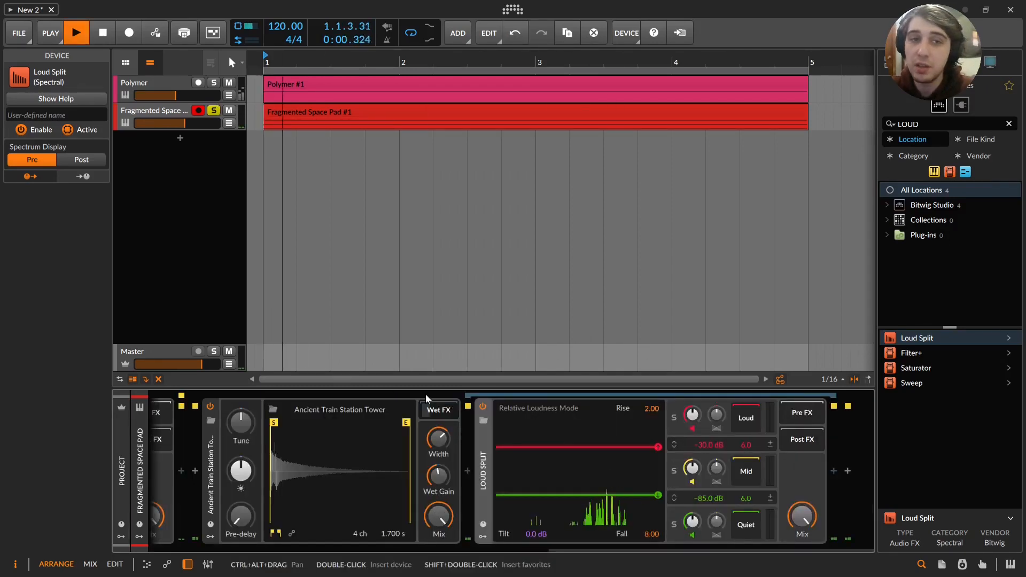
pyautogui.click(554, 409)
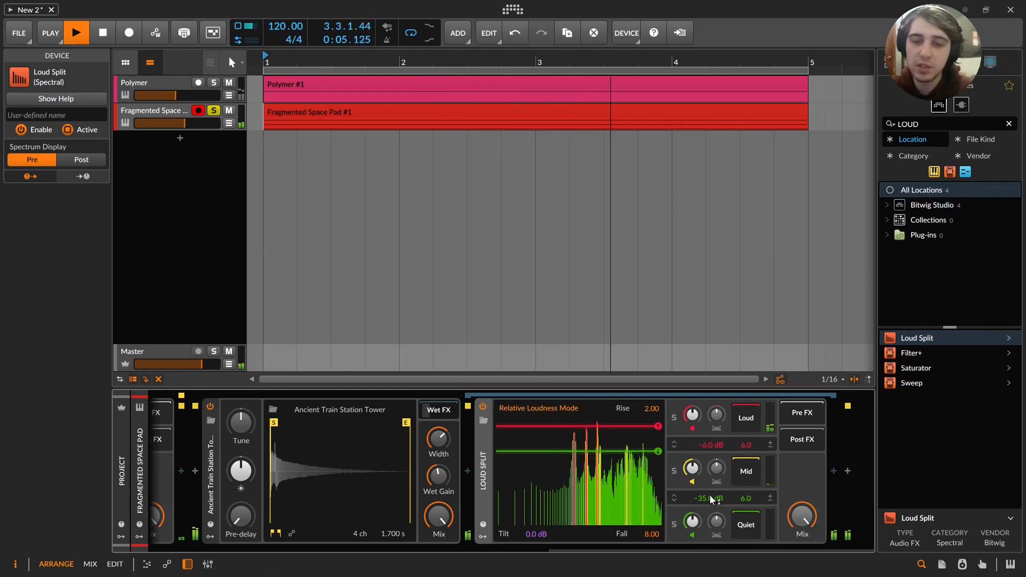
pyautogui.moveTo(711, 500); pyautogui.dragTo(710, 535)
pyautogui.moveTo(704, 444); pyautogui.dragTo(704, 481)
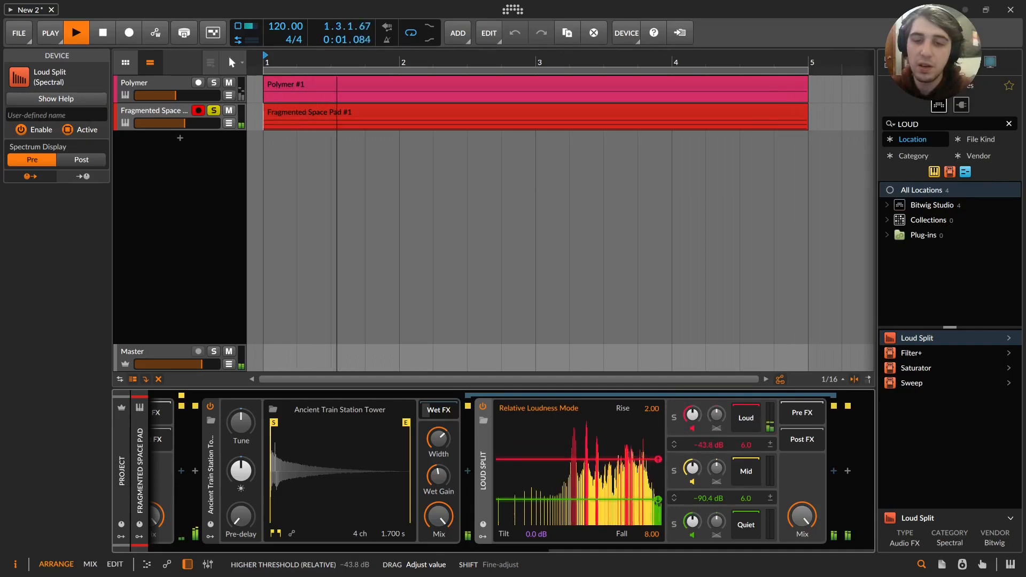
pyautogui.moveTo(714, 500); pyautogui.dragTo(711, 495)
# Add an LFO modulator to the Loud Split in the Convolution's Wet FX chain.
pyautogui.click(484, 535)
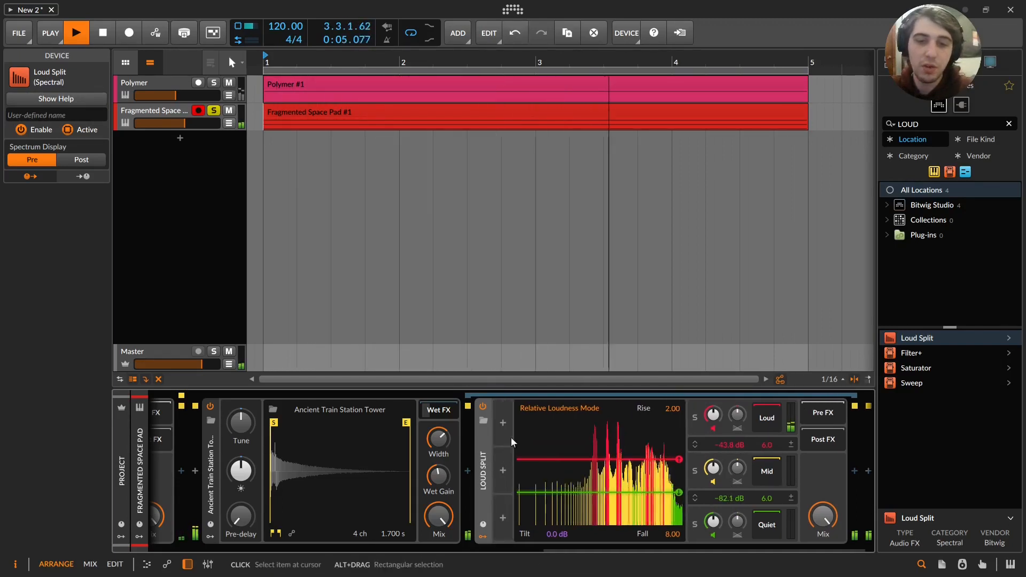
pyautogui.click(503, 423)
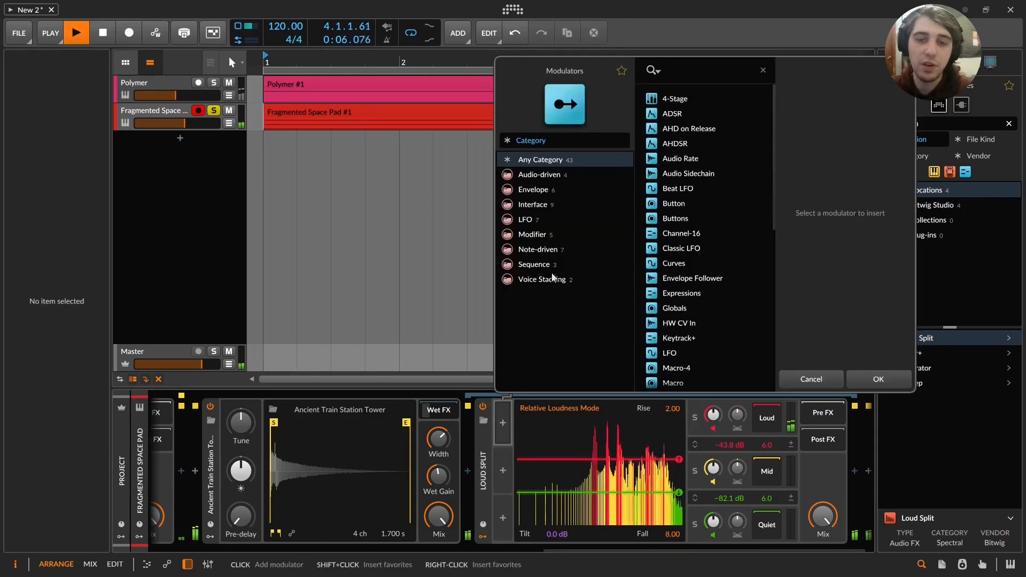
pyautogui.click(532, 220)
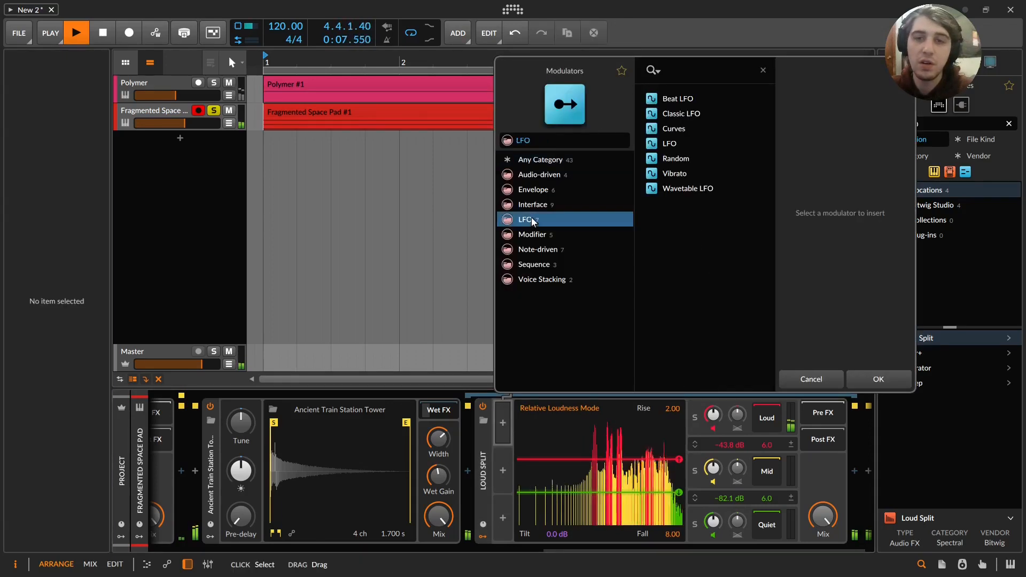
pyautogui.doubleClick(670, 142)
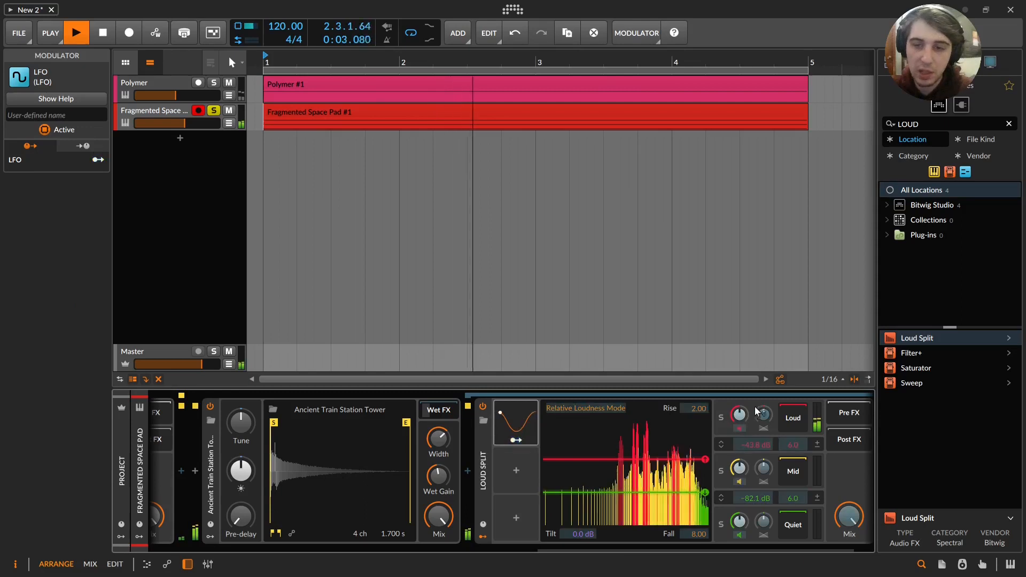
# Map the LFO to the Wet FX Loud Split's Loud Pan at -0.37 and Quiet Pan at 0.296.
pyautogui.click(514, 441)
pyautogui.moveTo(765, 414); pyautogui.dragTo(755, 549)
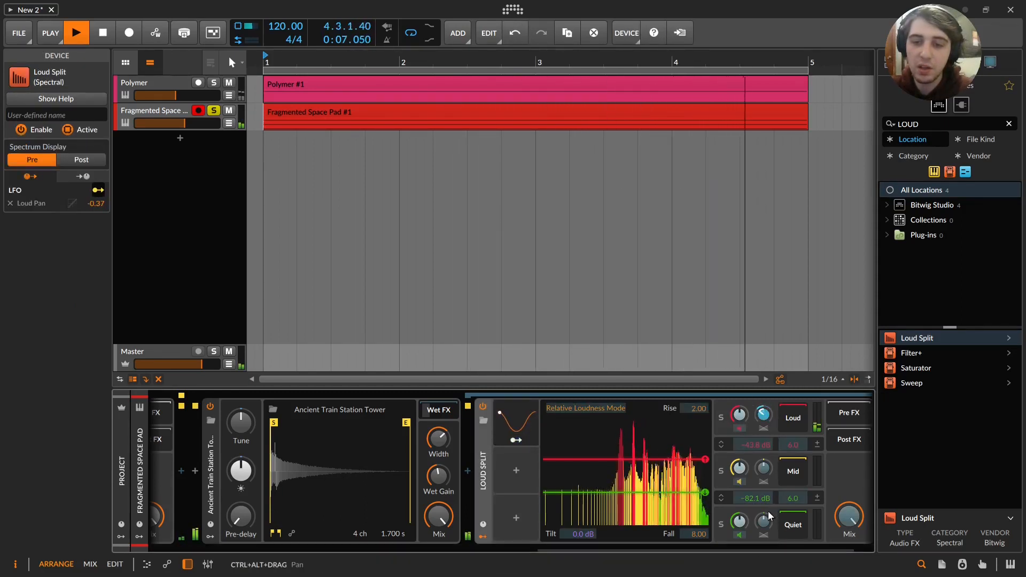
pyautogui.moveTo(768, 512); pyautogui.dragTo(768, 459)
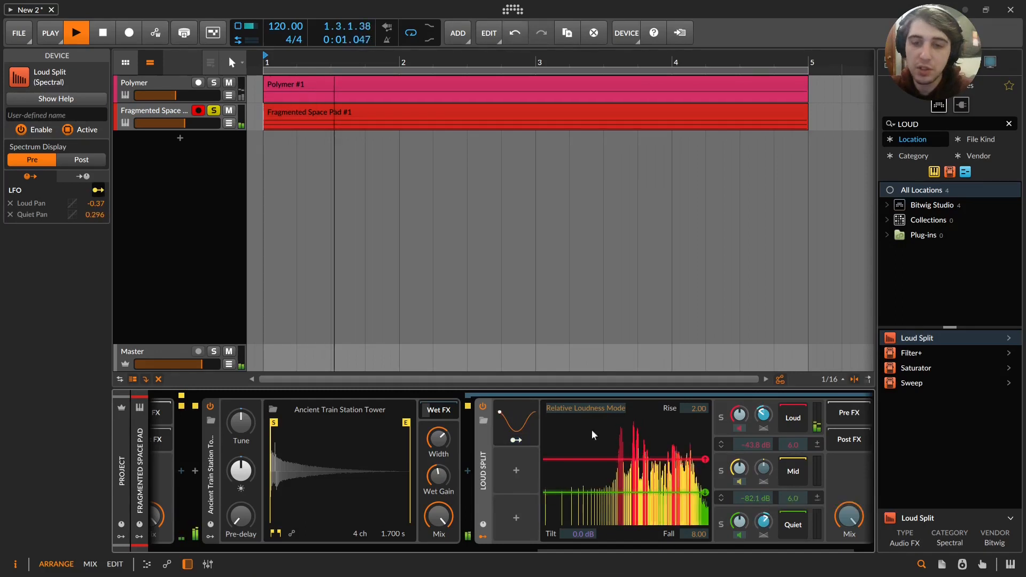
pyautogui.click(514, 440)
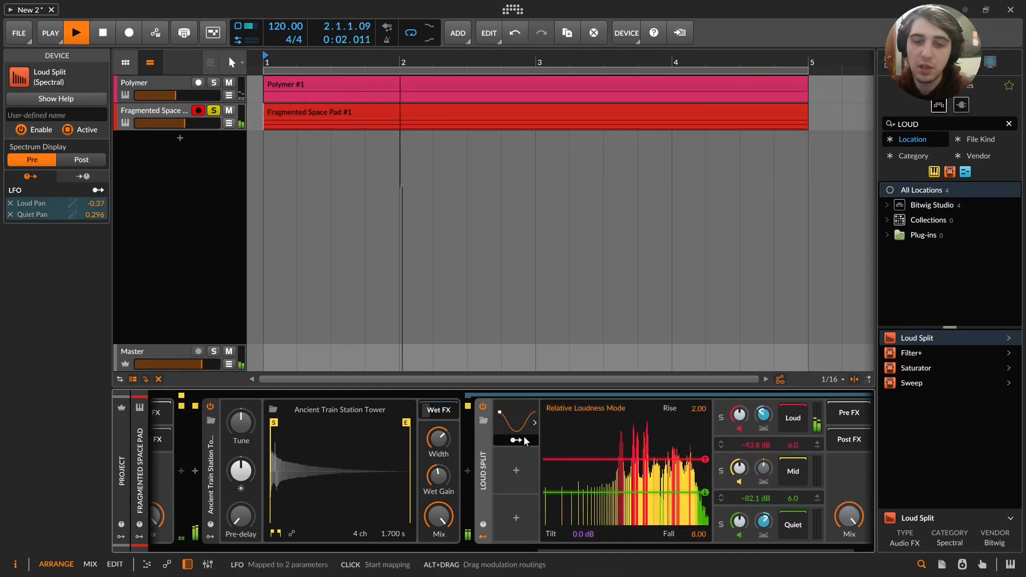
# Add a second LFO to the Wet FX Loud Split and map it to Mid Gain at 0.336.
pyautogui.click(516, 469)
pyautogui.click(526, 266)
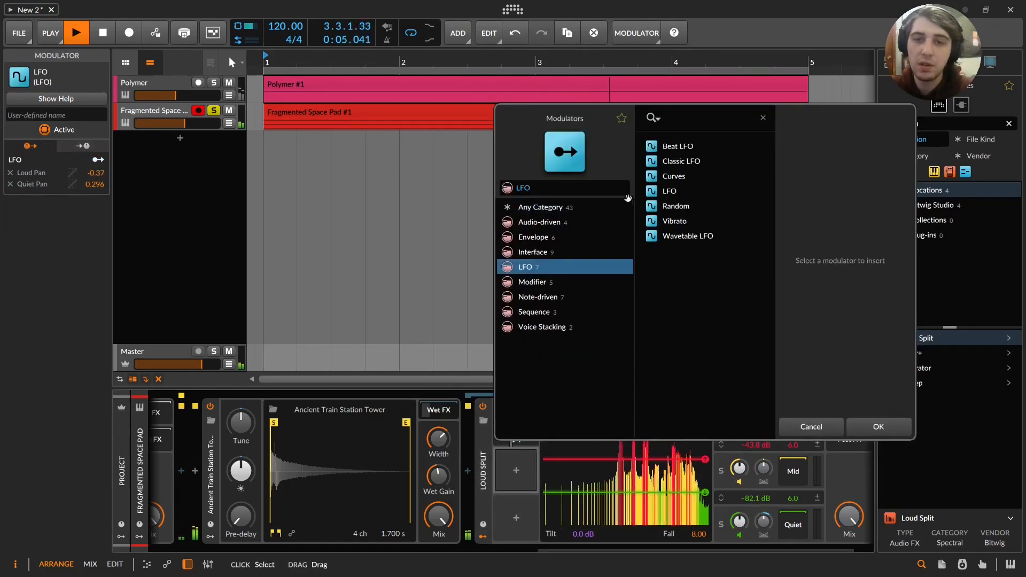
pyautogui.doubleClick(669, 191)
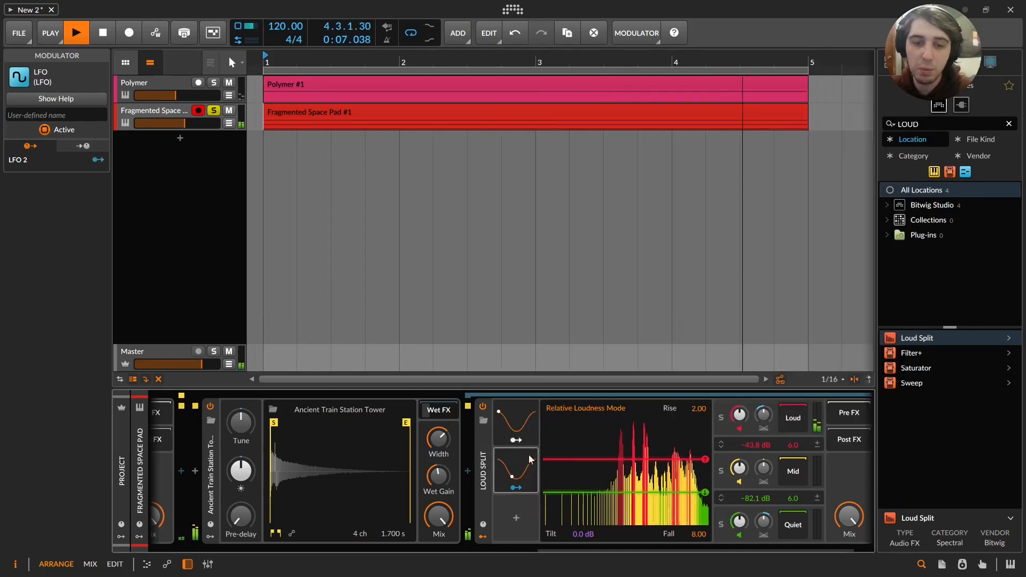
pyautogui.click(517, 488)
pyautogui.moveTo(739, 469); pyautogui.dragTo(739, 463)
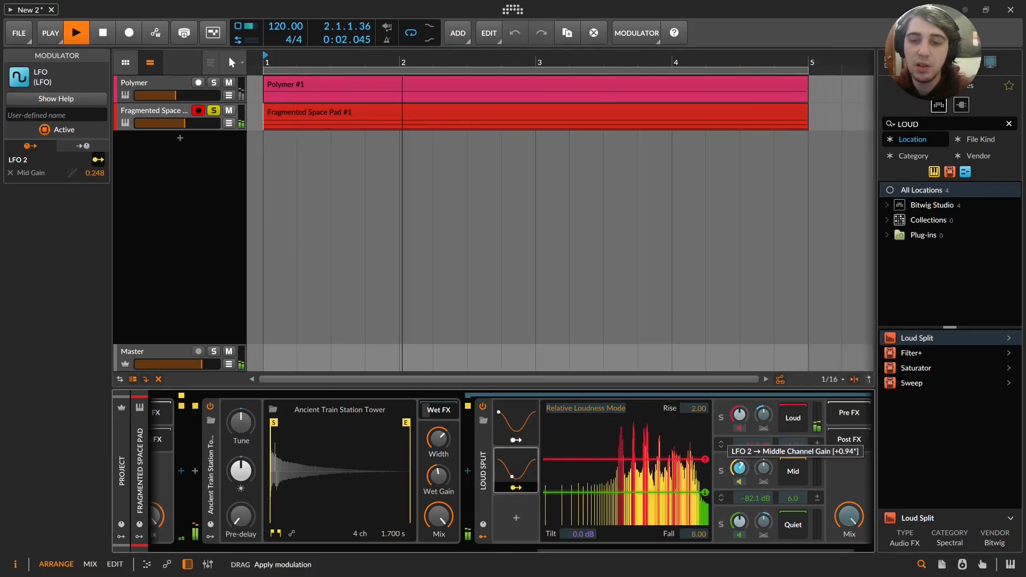
# Modulate LFO 1's rate from LFO 2 by +2.64.
pyautogui.click(515, 422)
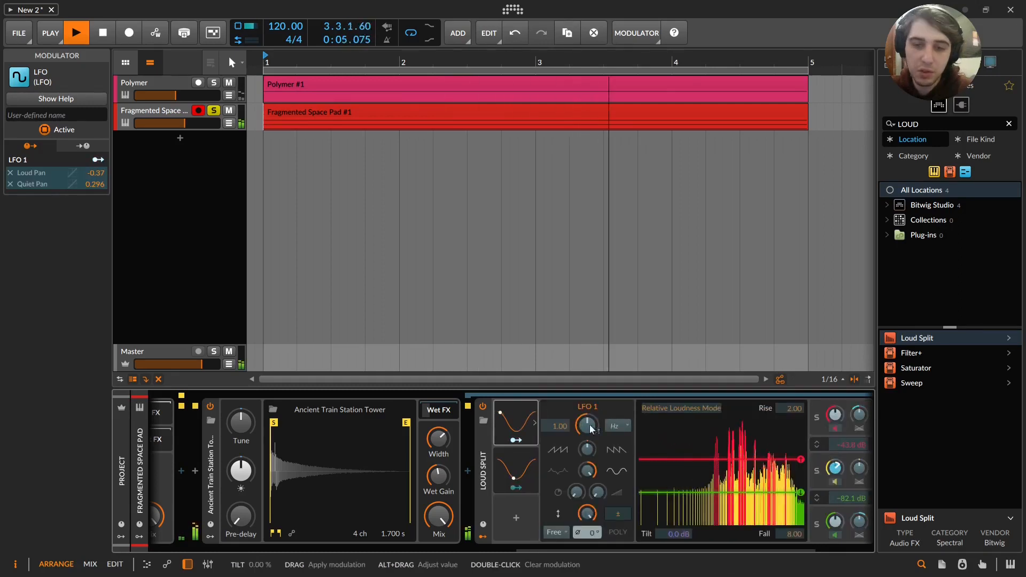
pyautogui.moveTo(586, 425); pyautogui.dragTo(587, 411)
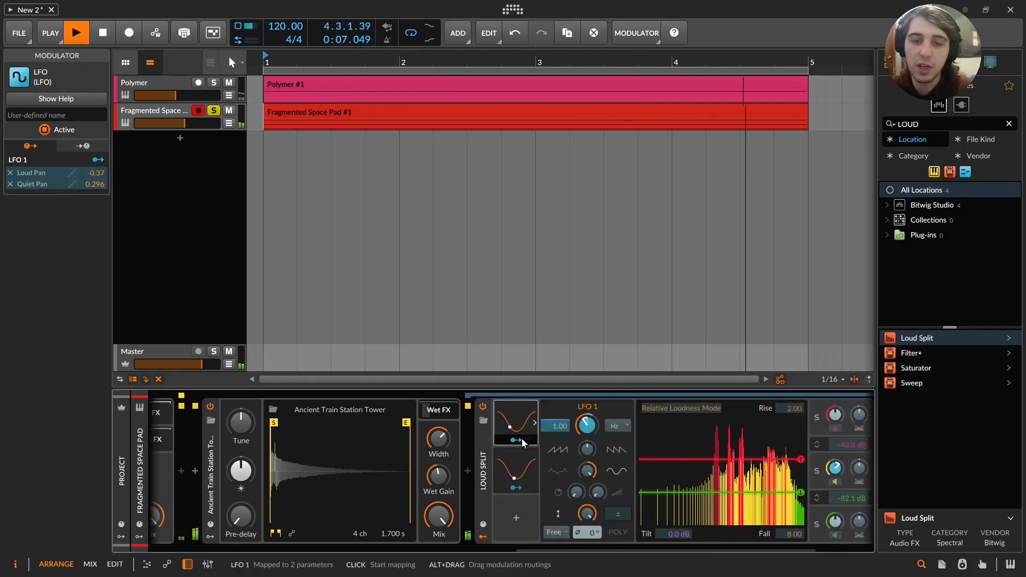
pyautogui.click(516, 487)
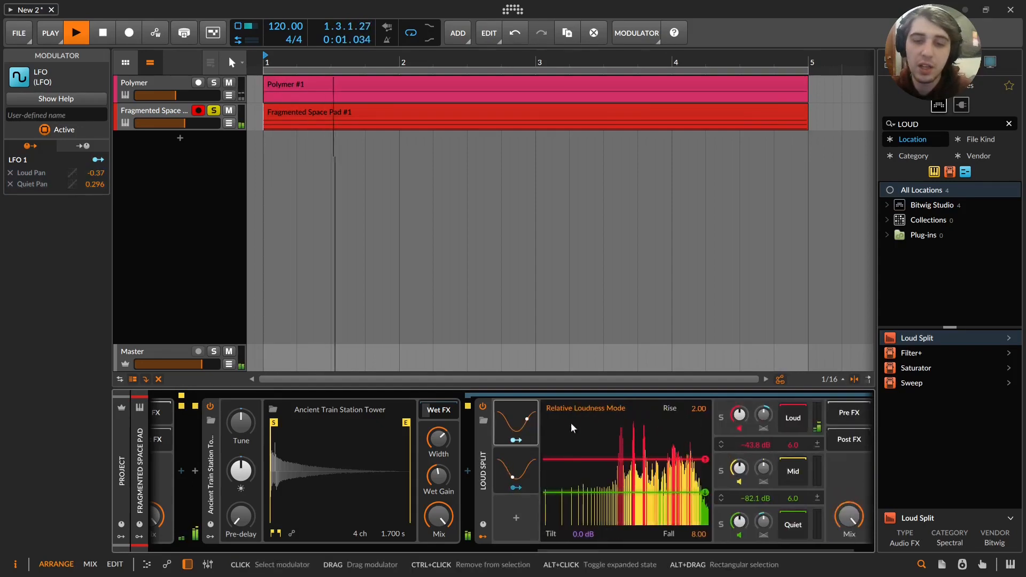
# Slow LFO 1's rate to about 0.23 Hz and set LFO 2's rate to 0.16 Hz.
pyautogui.moveTo(572, 428); pyautogui.dragTo(571, 459)
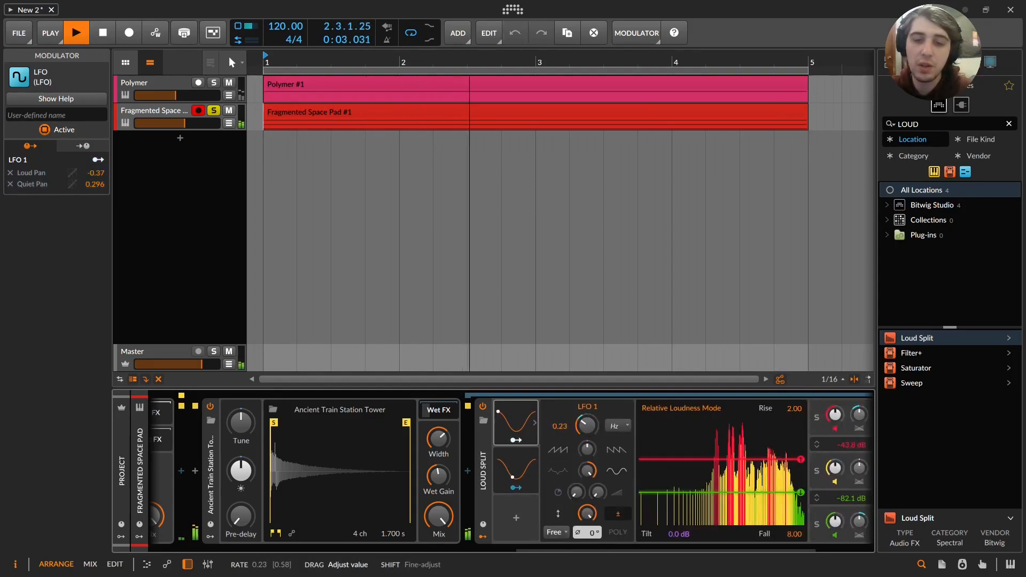
pyautogui.click(535, 472)
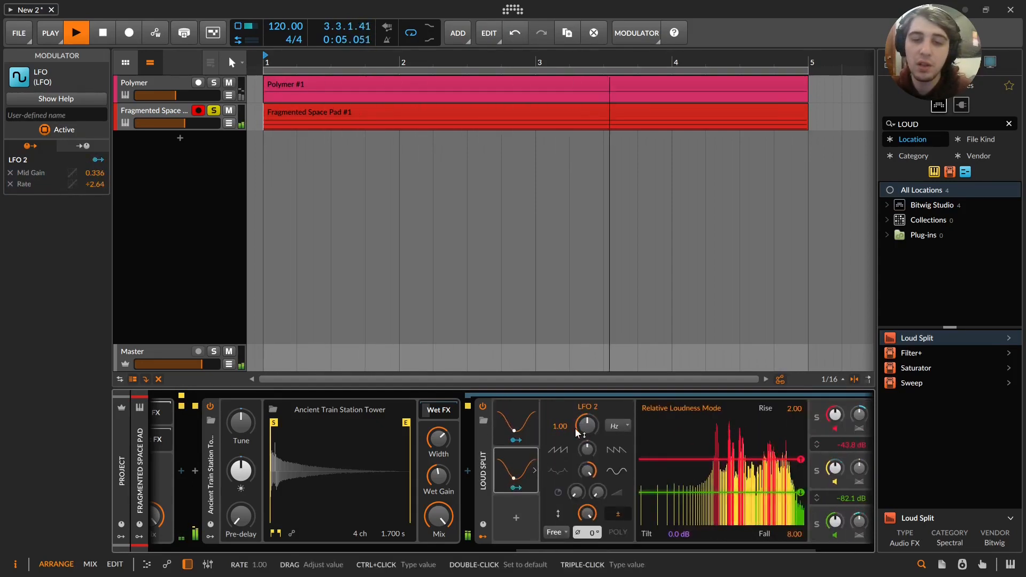
pyautogui.click(527, 427)
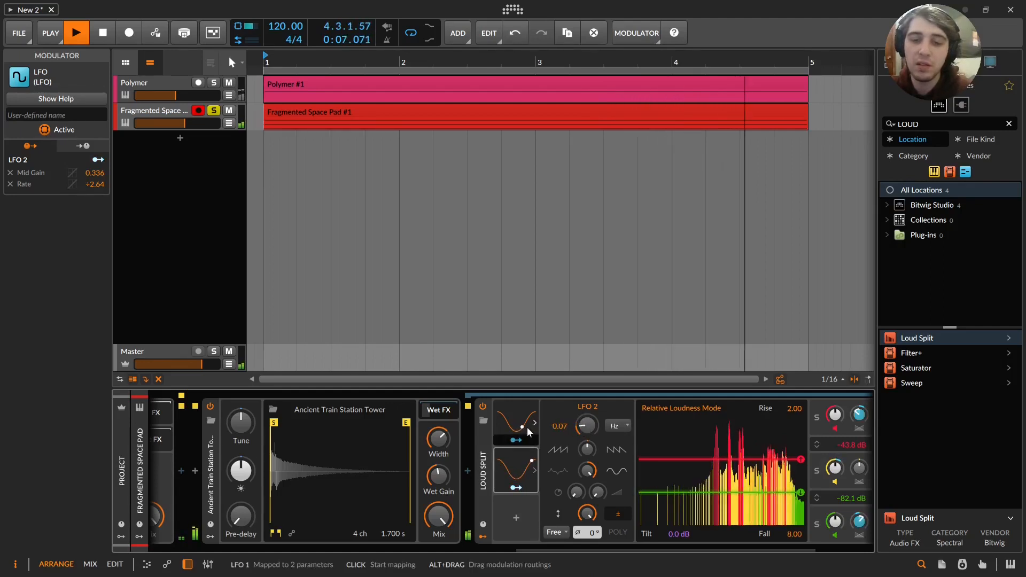
pyautogui.click(534, 472)
pyautogui.moveTo(587, 426); pyautogui.dragTo(586, 417)
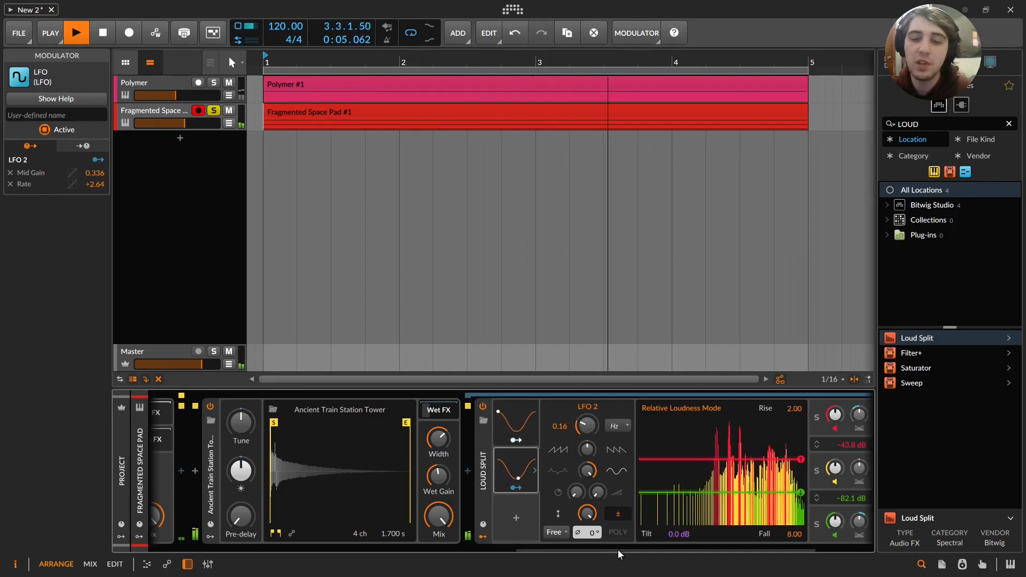
# Lower the Convolution's Mix, and compare the sound with the Wet FX Loud Split switched off and back on.
pyautogui.moveTo(620, 551); pyautogui.dragTo(736, 559)
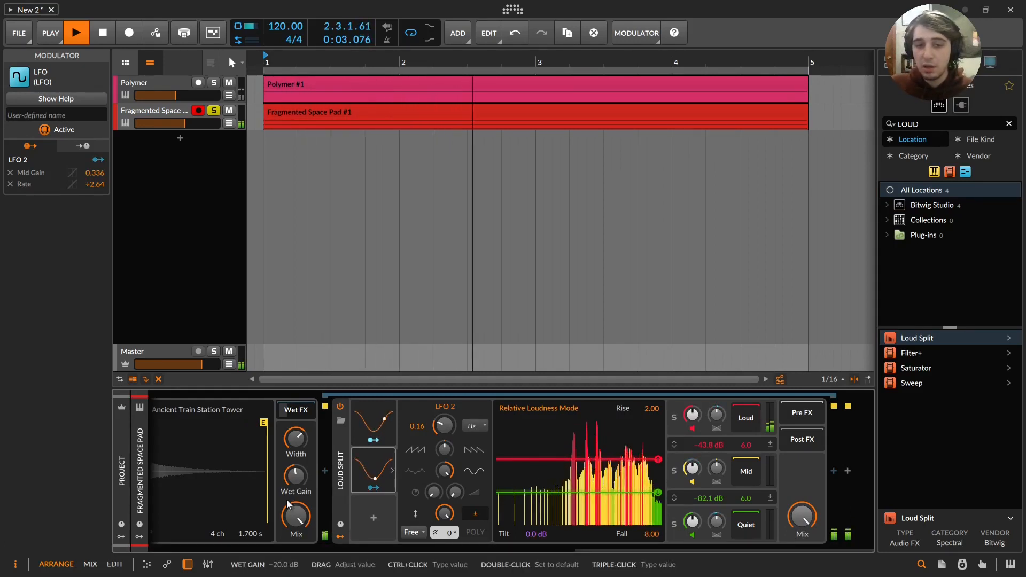
pyautogui.moveTo(296, 516); pyautogui.dragTo(297, 572)
pyautogui.moveTo(665, 551); pyautogui.dragTo(608, 556)
pyautogui.click(480, 409)
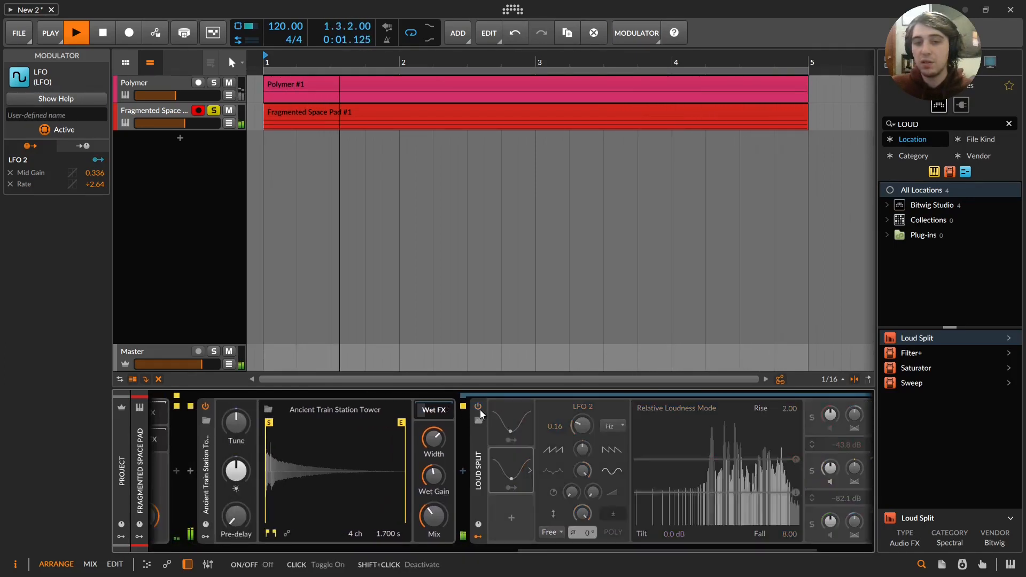
pyautogui.click(480, 409)
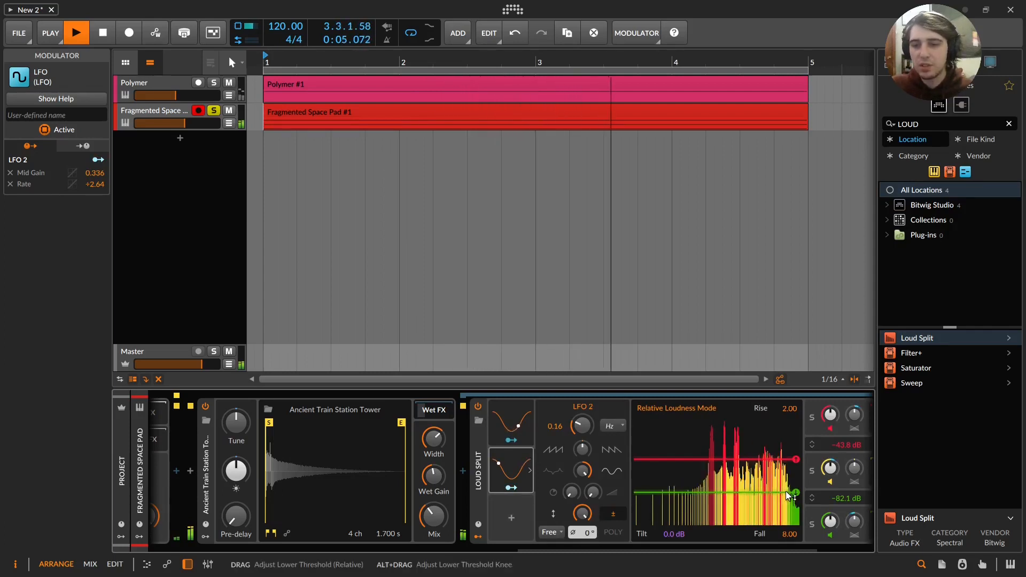
# Try lower thresholds of -65.2 dB and -94.9 dB on the Wet FX Loud Split.
pyautogui.moveTo(795, 493); pyautogui.dragTo(803, 501)
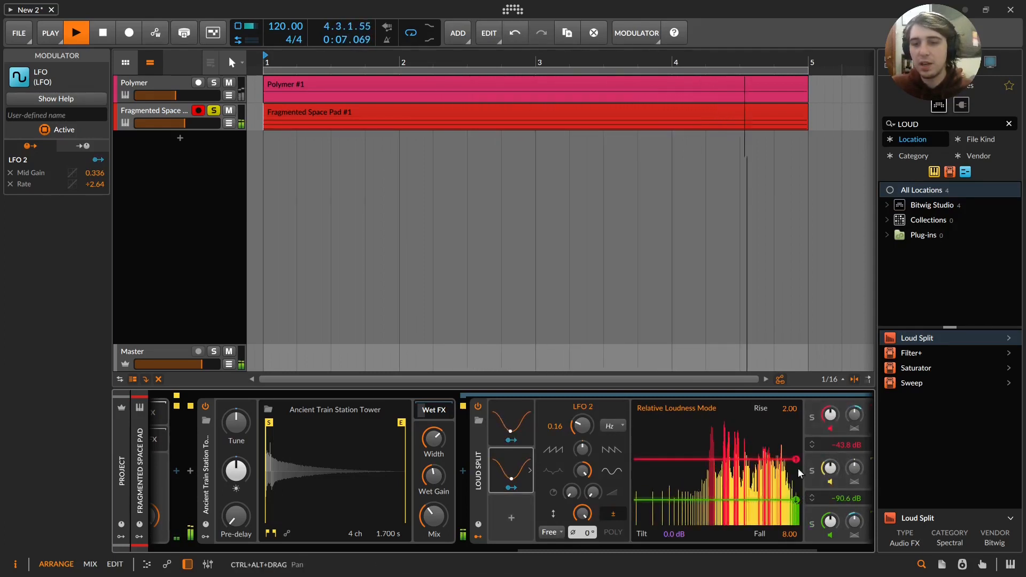
pyautogui.moveTo(796, 462); pyautogui.dragTo(799, 505)
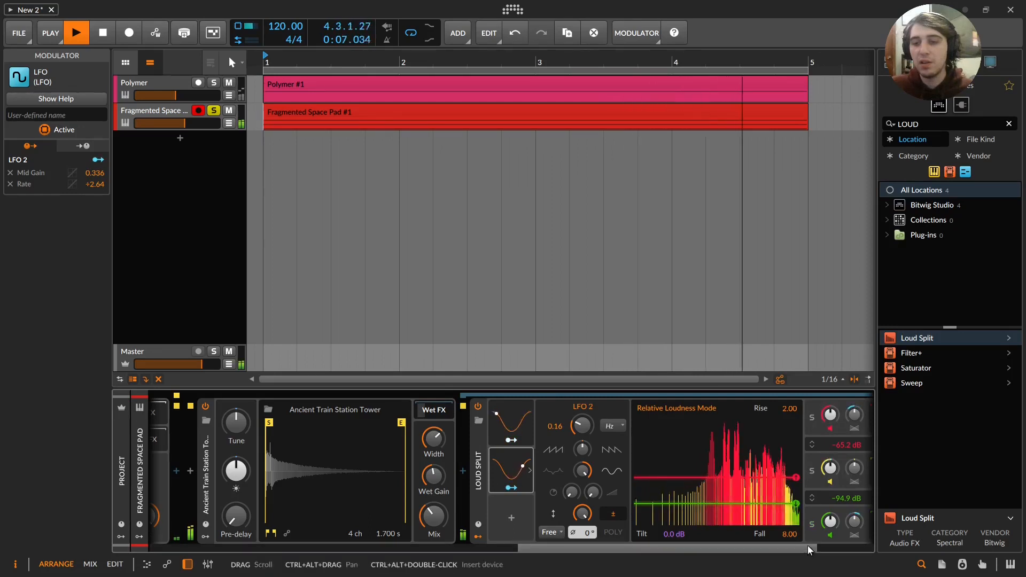
# Replace LFO 2's Mid Gain modulation with Mid Pan modulation of 0.456 on the Wet FX Loud Split.
pyautogui.moveTo(807, 548); pyautogui.dragTo(838, 535)
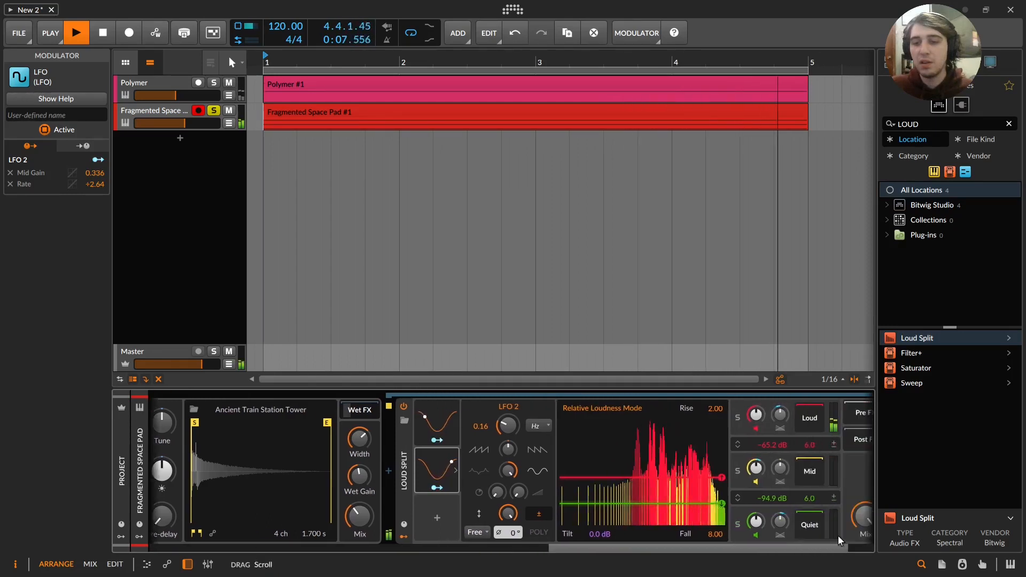
pyautogui.click(437, 489)
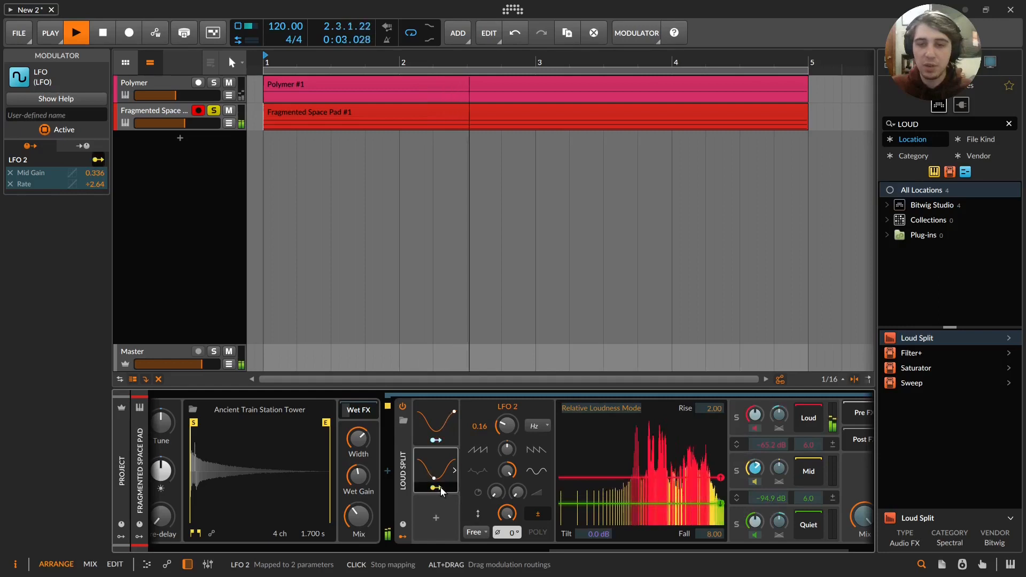
pyautogui.doubleClick(756, 466)
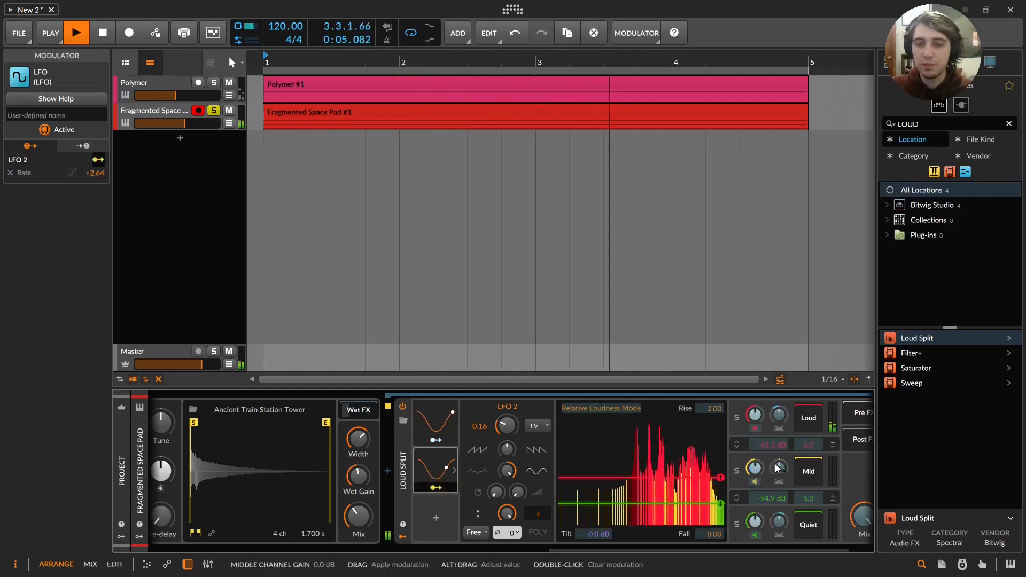
pyautogui.moveTo(779, 468); pyautogui.dragTo(779, 445)
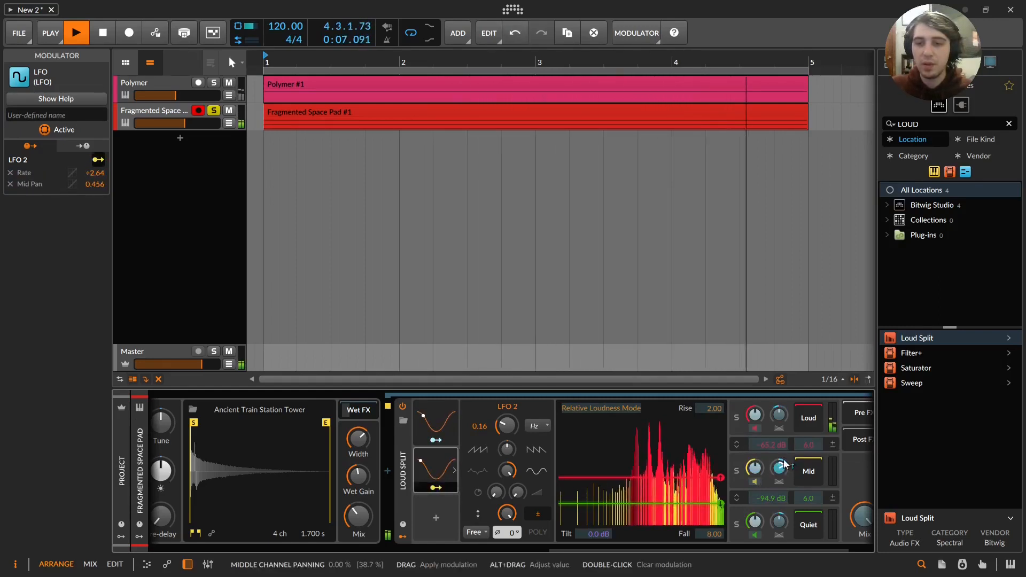
pyautogui.click(436, 488)
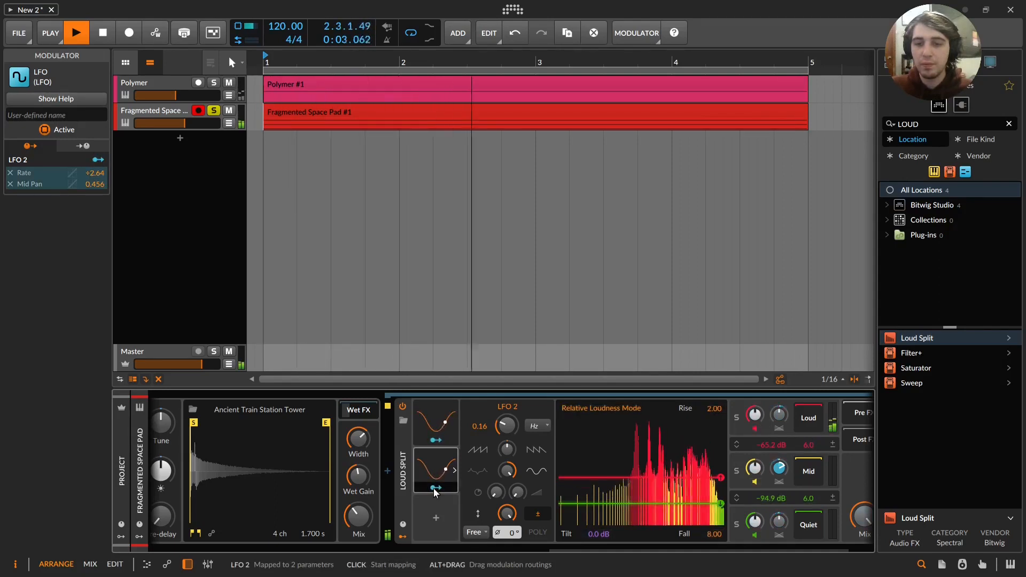
# Compare the sound with the Wet FX Loud Split switched off and on, and raise the Convolution's Mix to 74.8%.
pyautogui.click(403, 406)
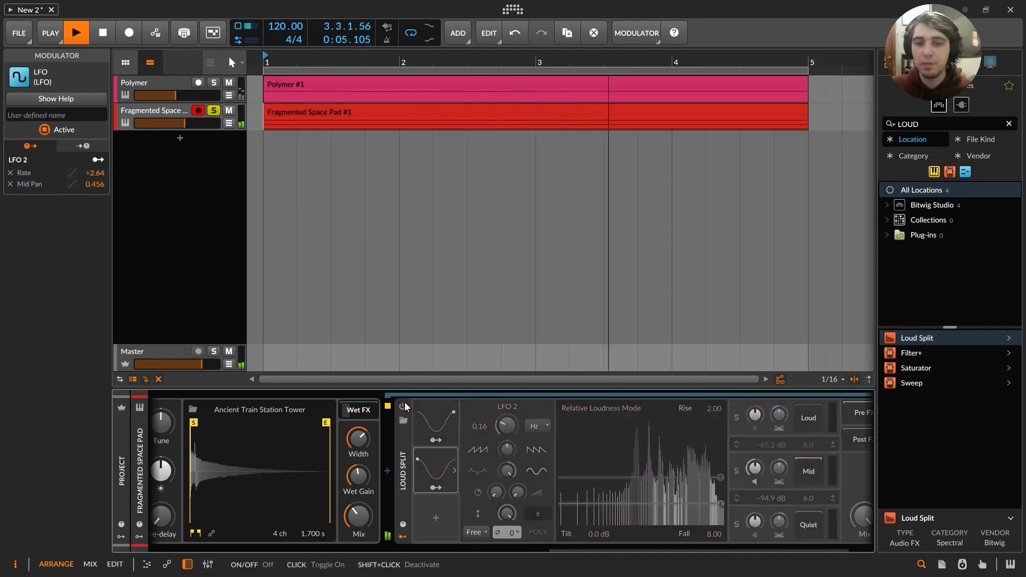
pyautogui.click(404, 405)
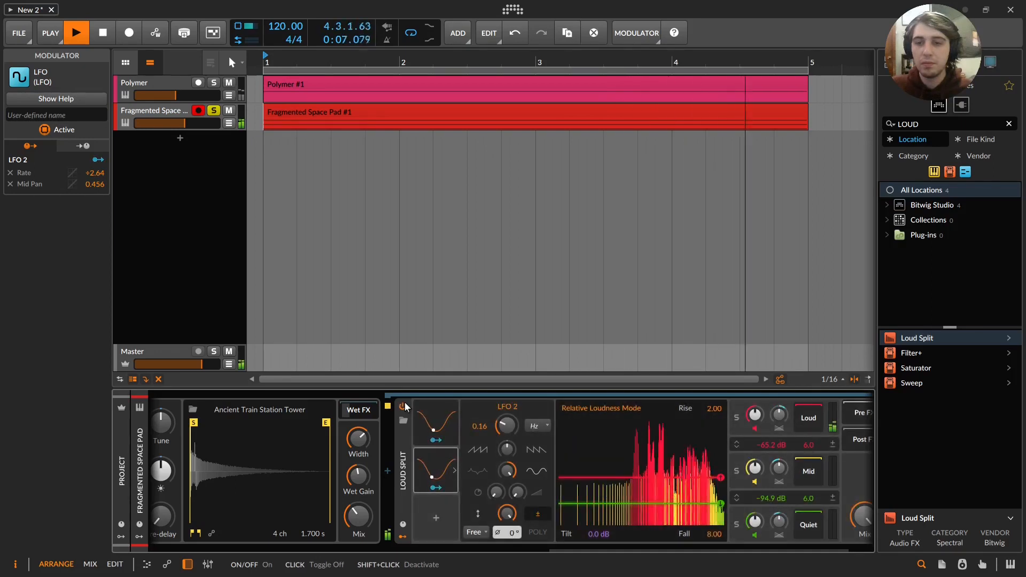
pyautogui.moveTo(358, 512); pyautogui.dragTo(358, 454)
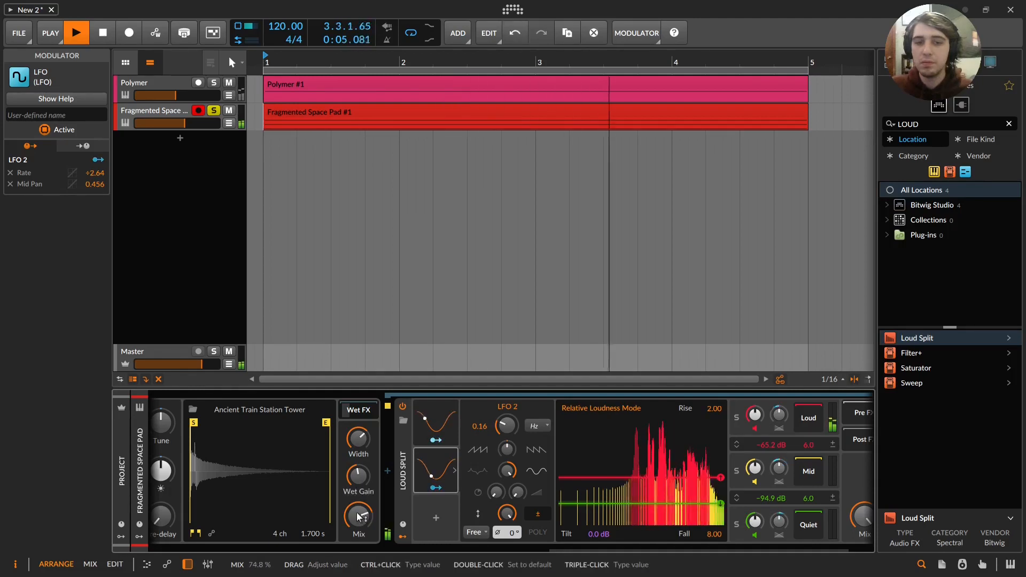
# Replace the Convolution's impulse with Big Wash Shorter.
pyautogui.click(237, 410)
pyautogui.scroll(-3, 443, 260)
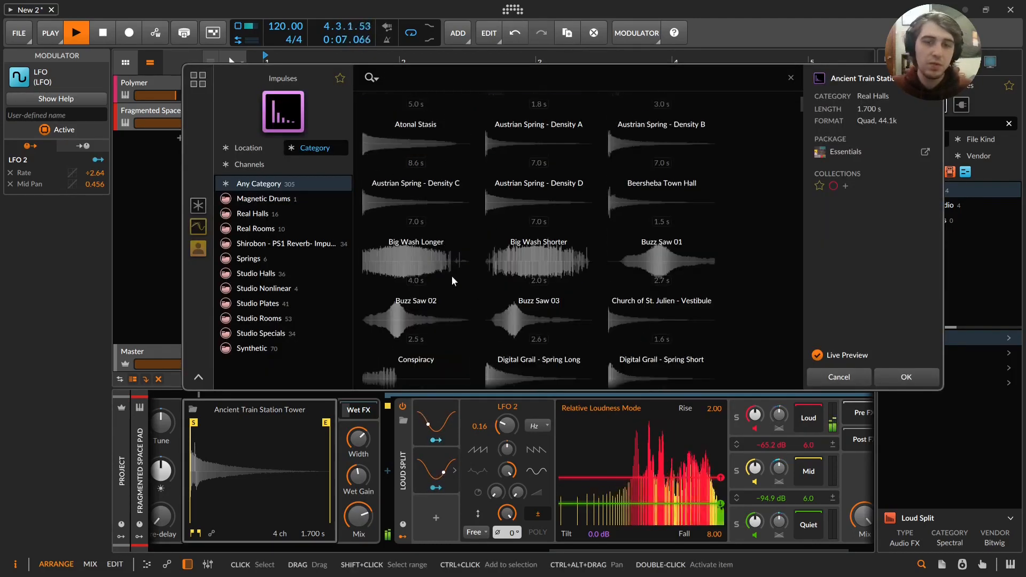
pyautogui.click(553, 269)
pyautogui.doubleClick(553, 268)
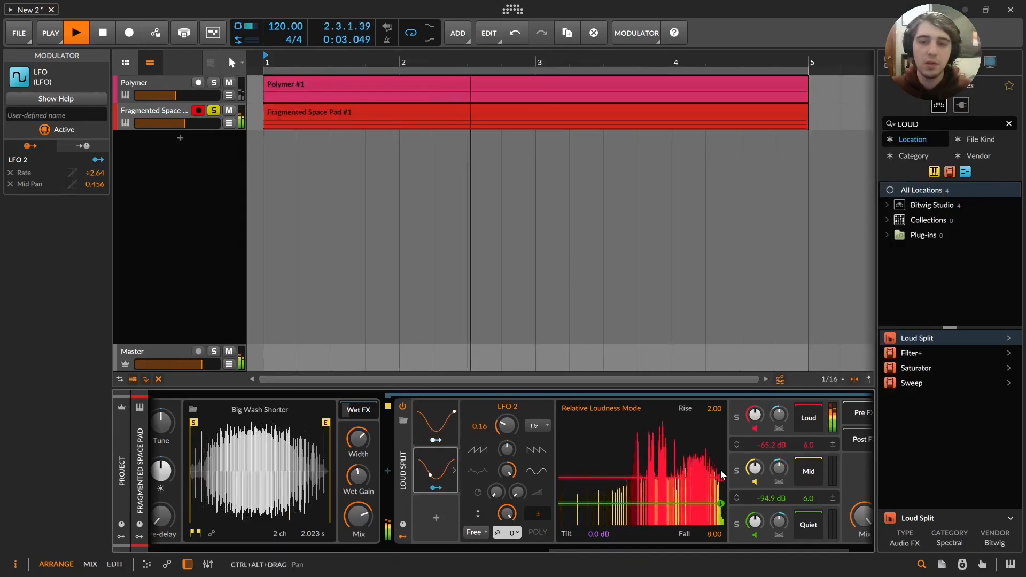
# Set the Wet FX Loud Split's thresholds to -48.1 dB and -83.3 dB, and audition it with the Loud channel switched off and on.
pyautogui.moveTo(722, 497); pyautogui.dragTo(721, 492)
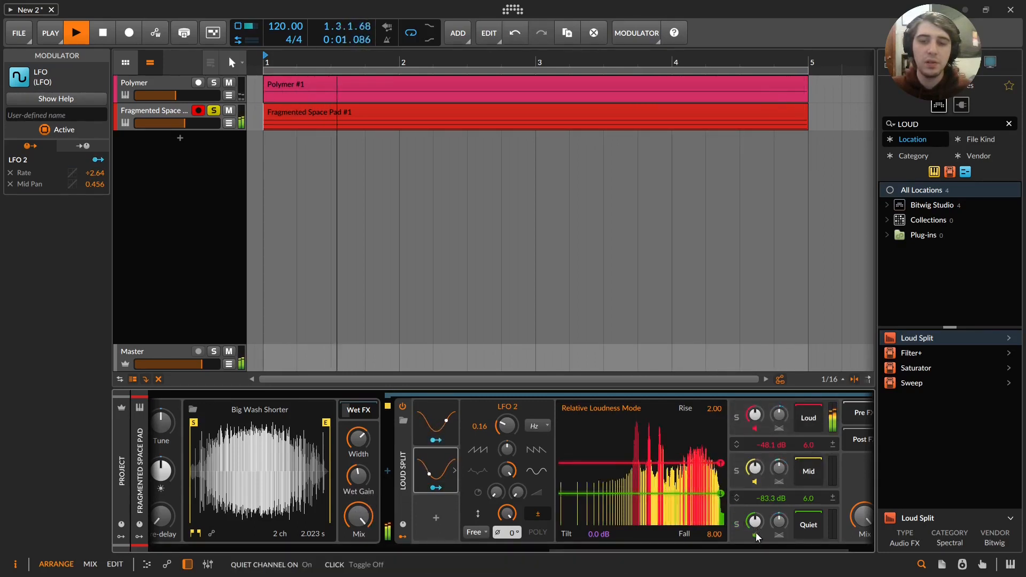
pyautogui.click(755, 427)
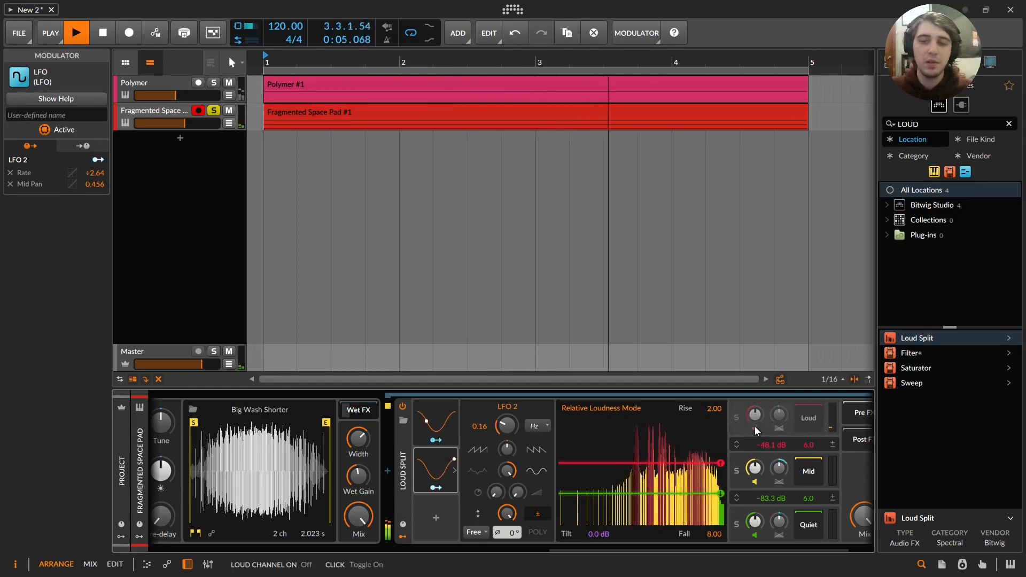
pyautogui.click(755, 427)
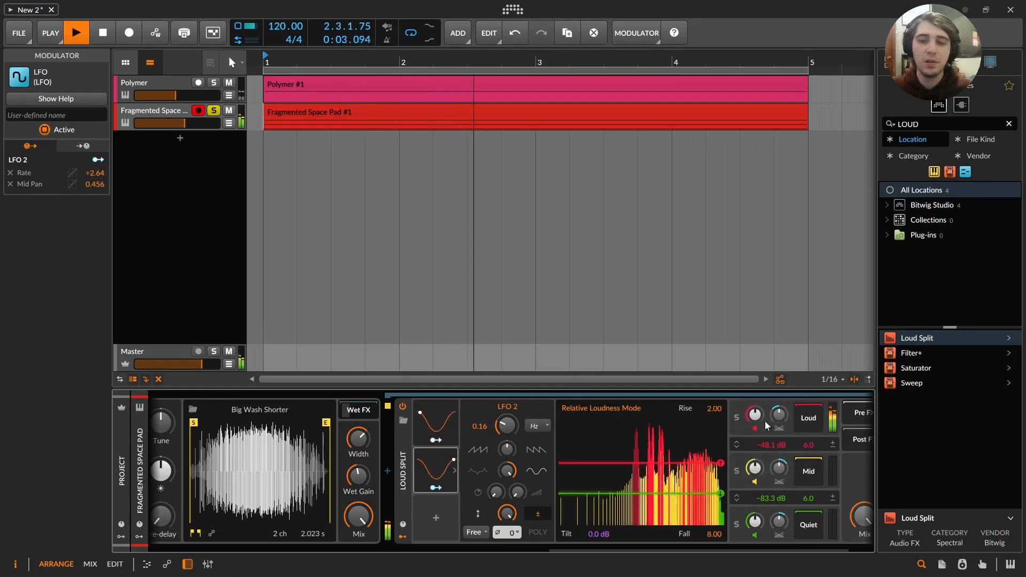
# Audition the Wet FX Loud Split's Loud channel in solo, clear the solo, and set the Convolution's Mix to 24.8%.
pyautogui.click(737, 417)
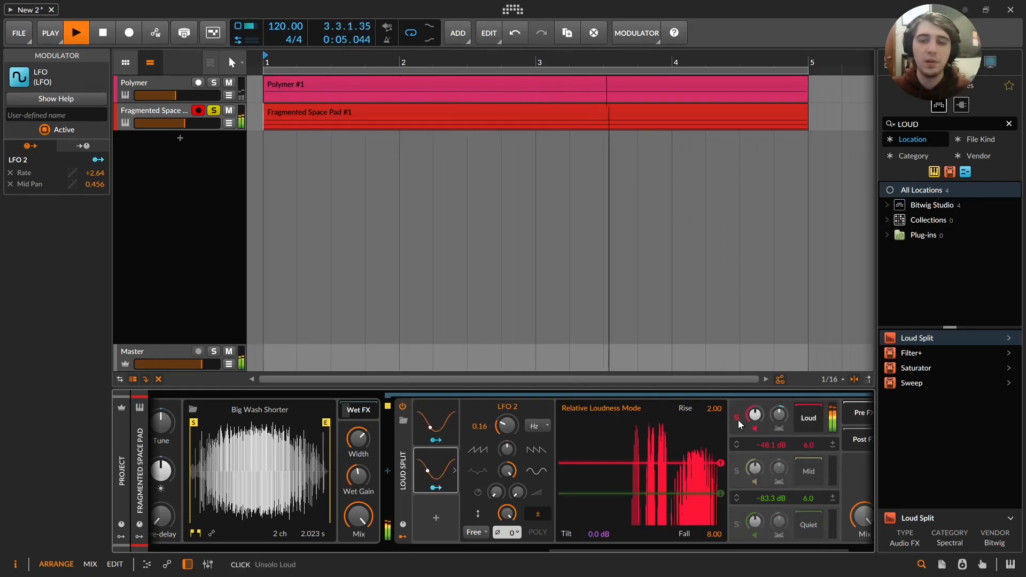
pyautogui.click(738, 418)
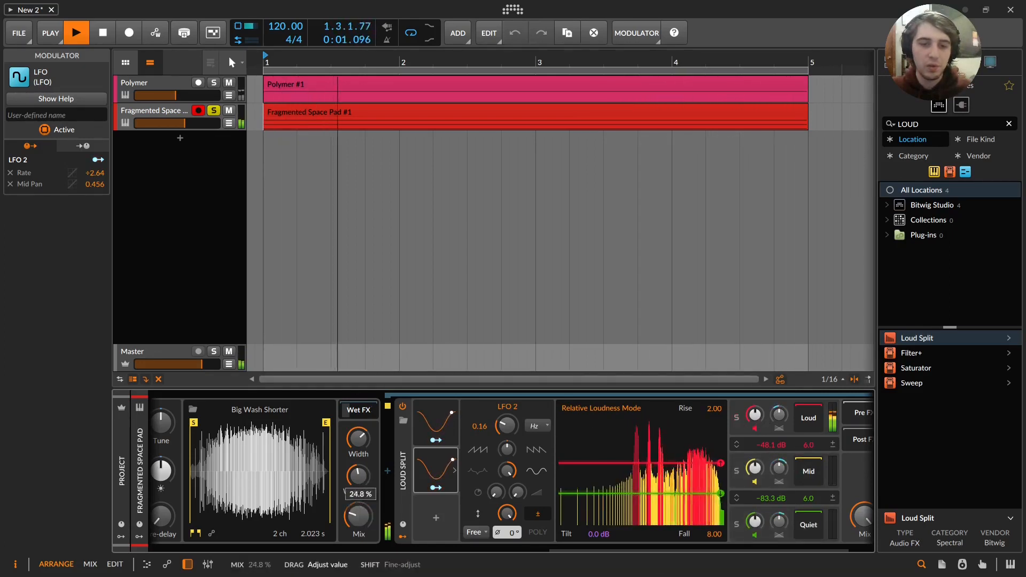
# Turn off solo on the Fragmented Space Pad track.
pyautogui.moveTo(605, 547); pyautogui.dragTo(88, 490)
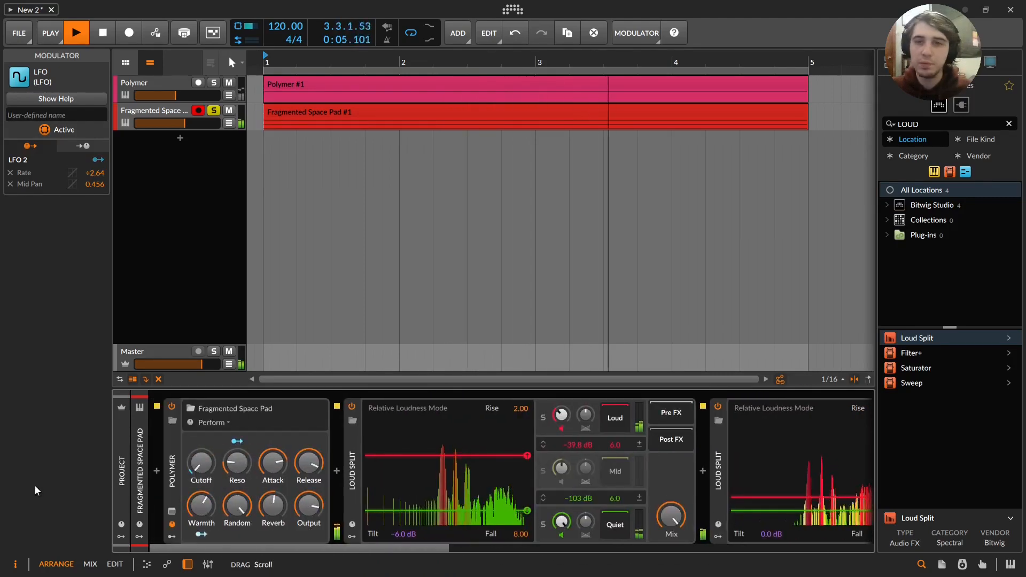
pyautogui.click(213, 111)
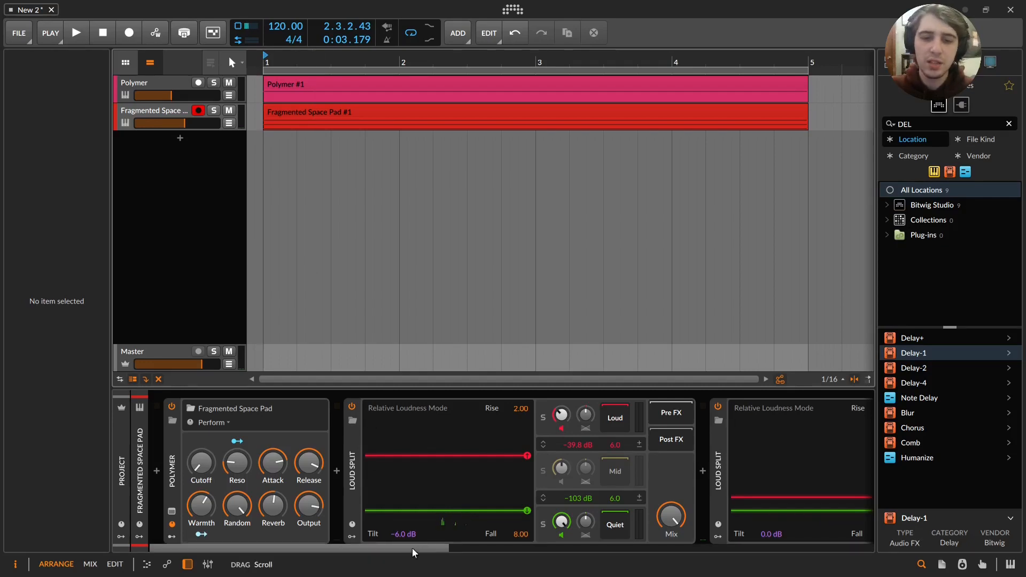
pyautogui.moveTo(416, 550); pyautogui.dragTo(809, 573)
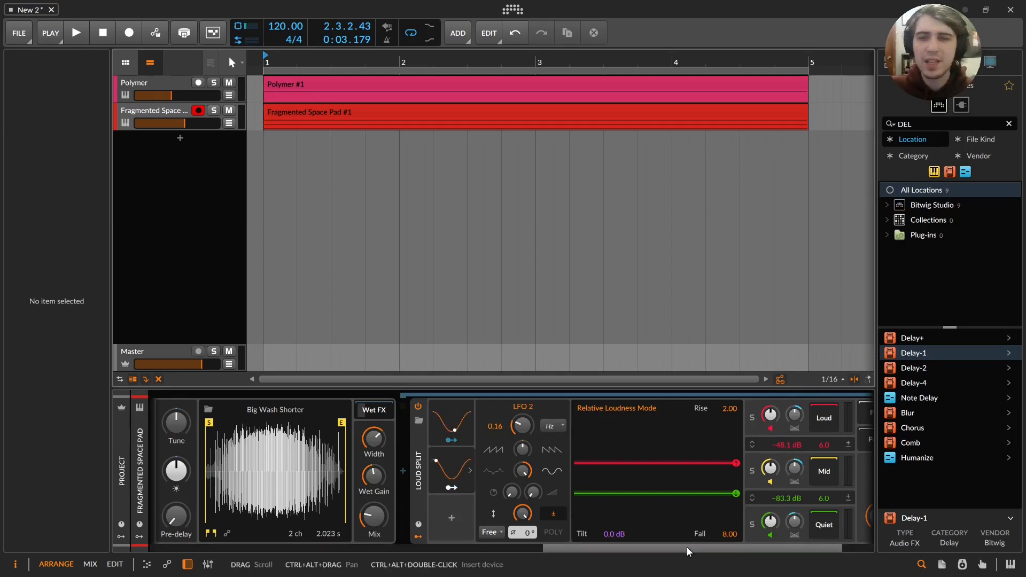
pyautogui.moveTo(688, 546); pyautogui.dragTo(752, 544)
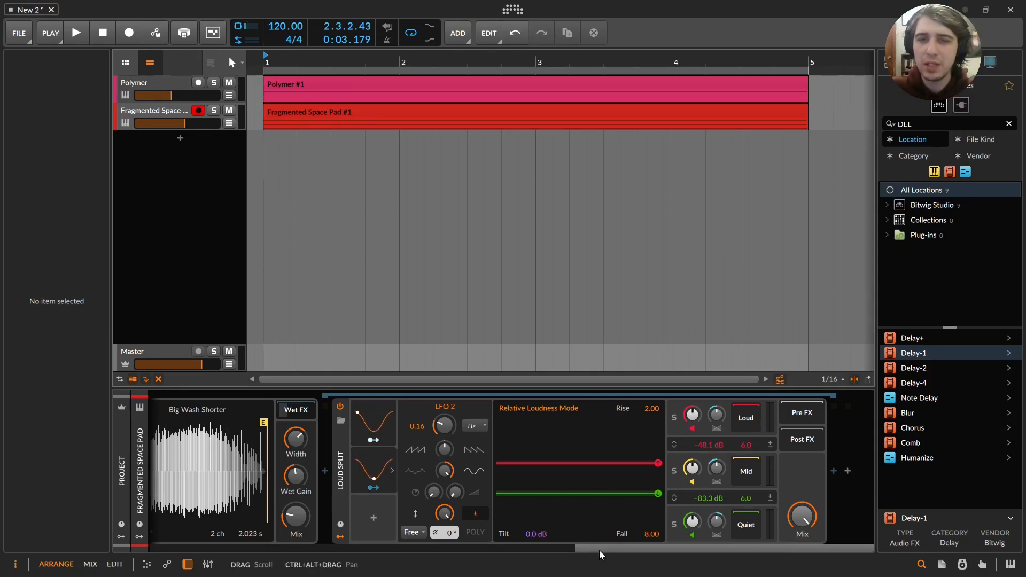
pyautogui.moveTo(599, 549); pyautogui.dragTo(583, 550)
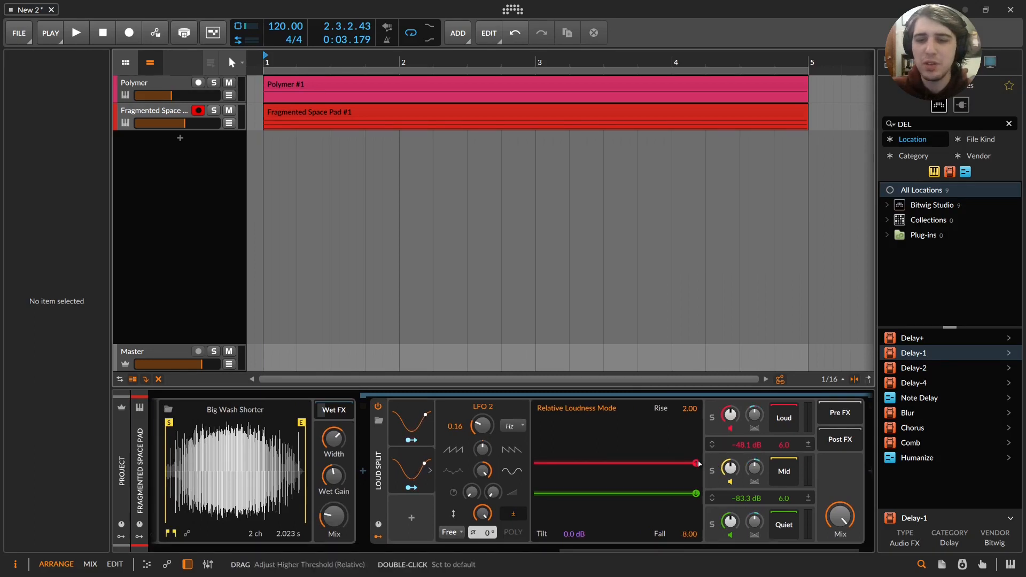